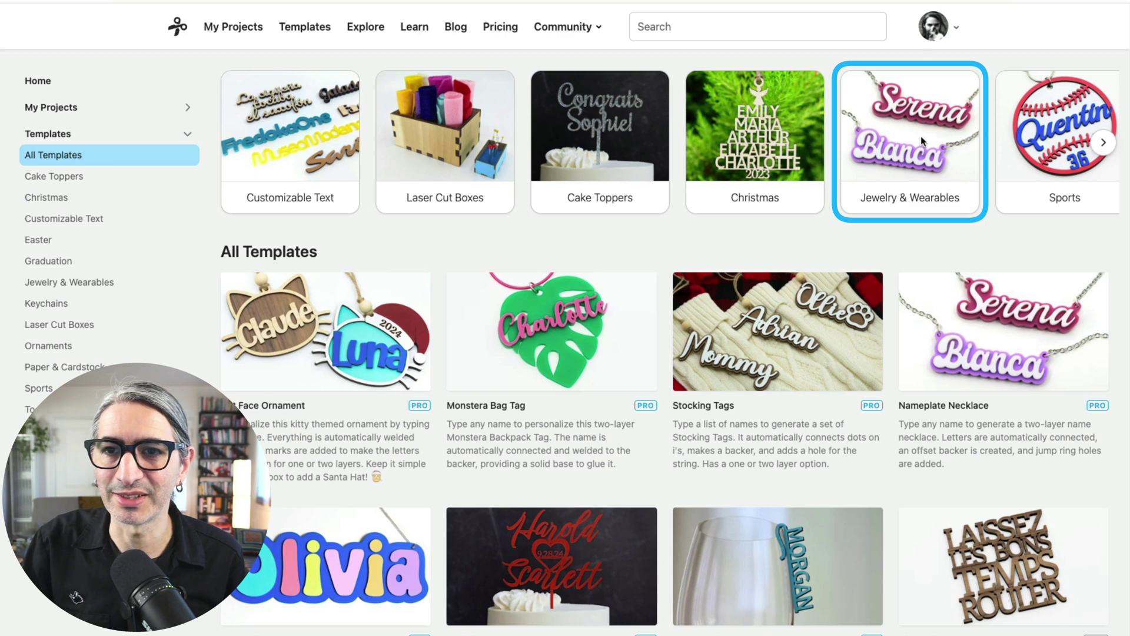
Step: Find the Inlay Kit template in the Jewelry & Wearables category, review its instructions, and open it in the Cuttle Editor
{"action": "left_click", "coordinate": [921, 136]}
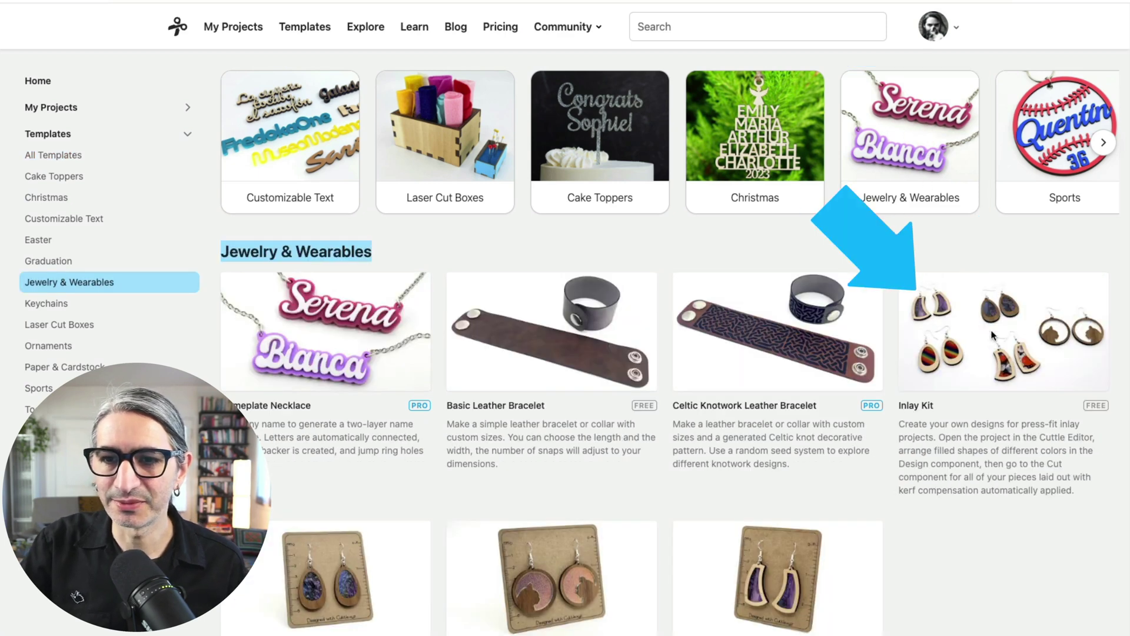
{"action": "left_click", "coordinate": [989, 331]}
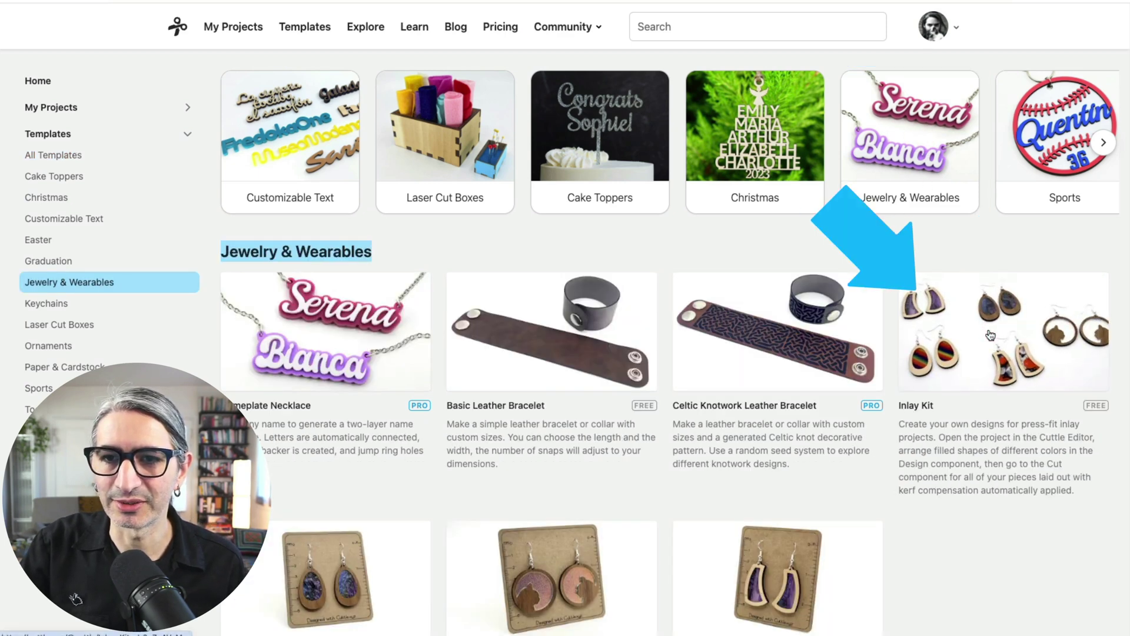
{"action": "scroll", "coordinate": [873, 408], "scroll_direction": "down", "scroll_amount": 12}
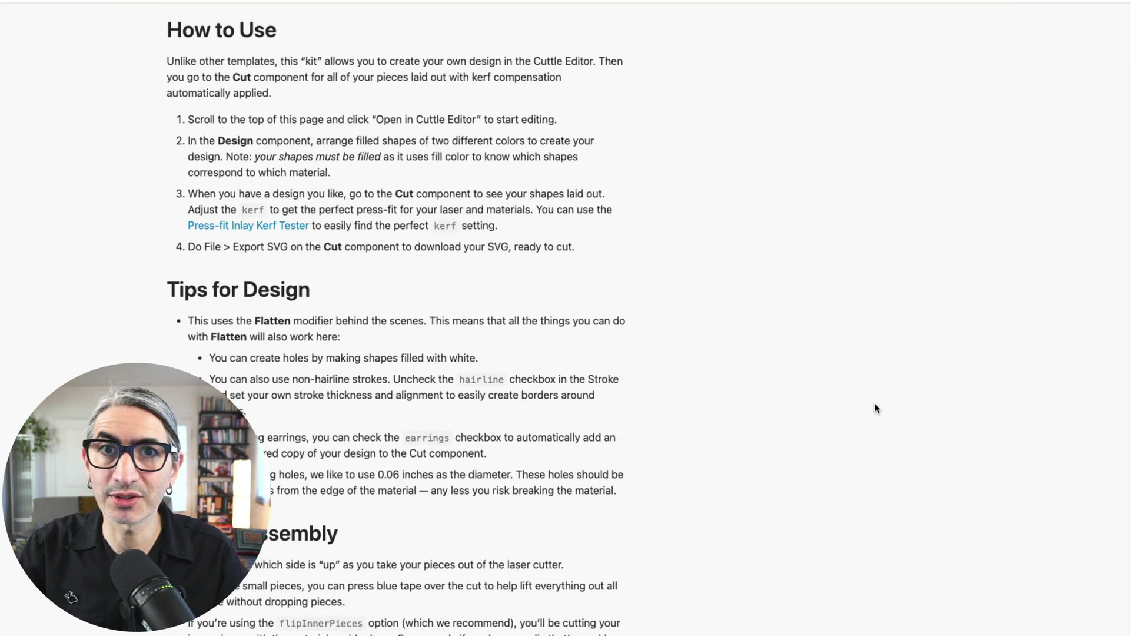
{"action": "scroll", "coordinate": [876, 407], "scroll_direction": "down", "scroll_amount": 5}
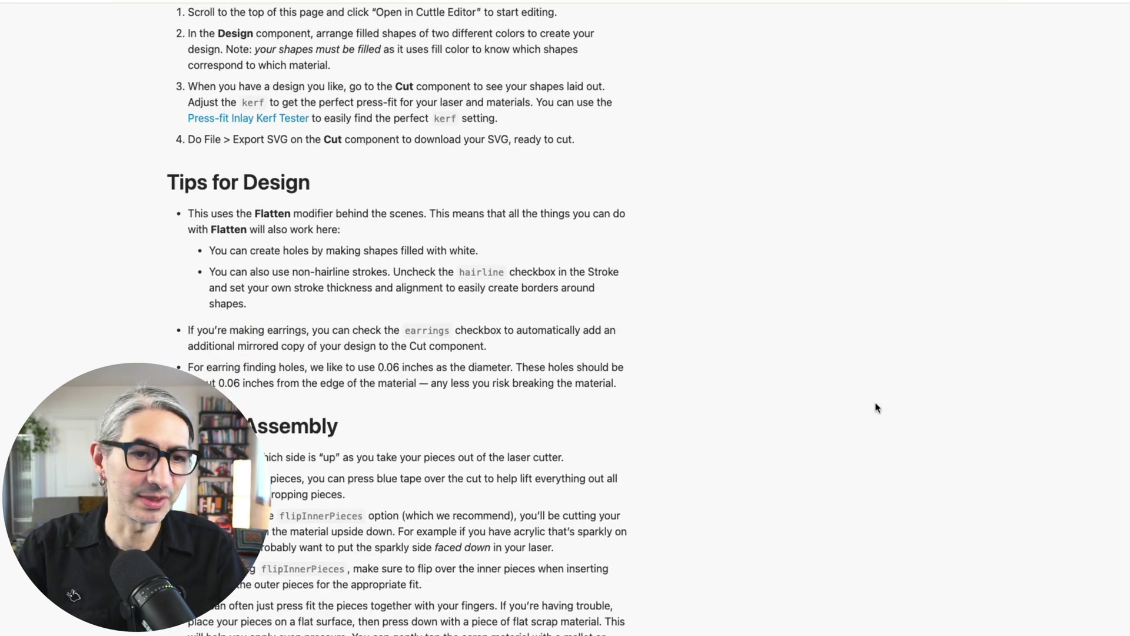
{"action": "scroll", "coordinate": [879, 406], "scroll_direction": "up", "scroll_amount": 20}
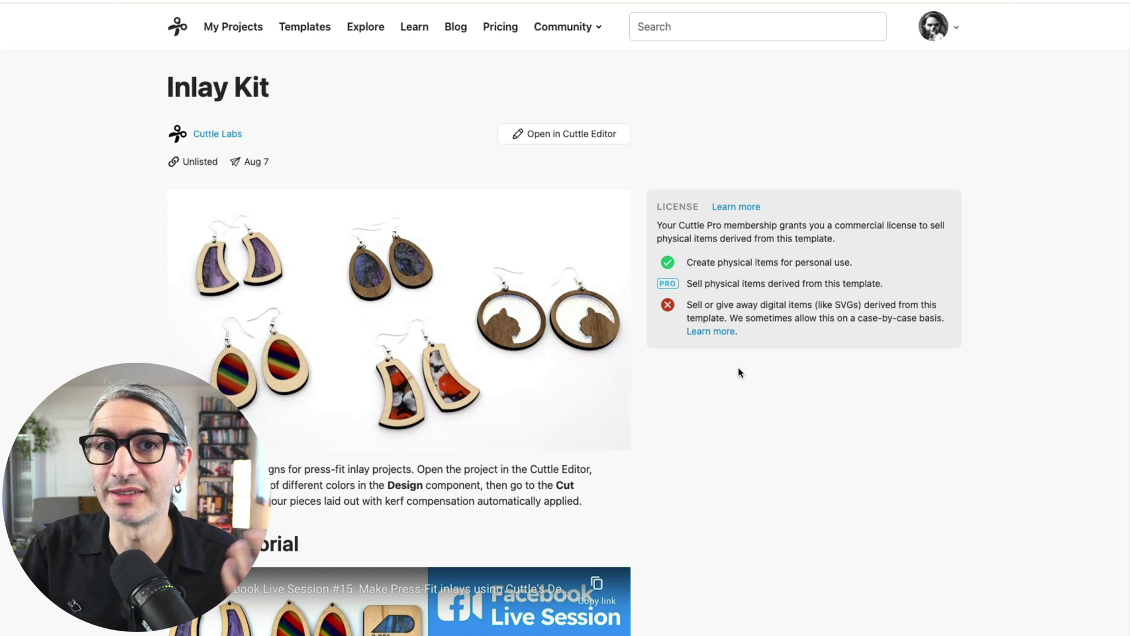
{"action": "left_click", "coordinate": [593, 137]}
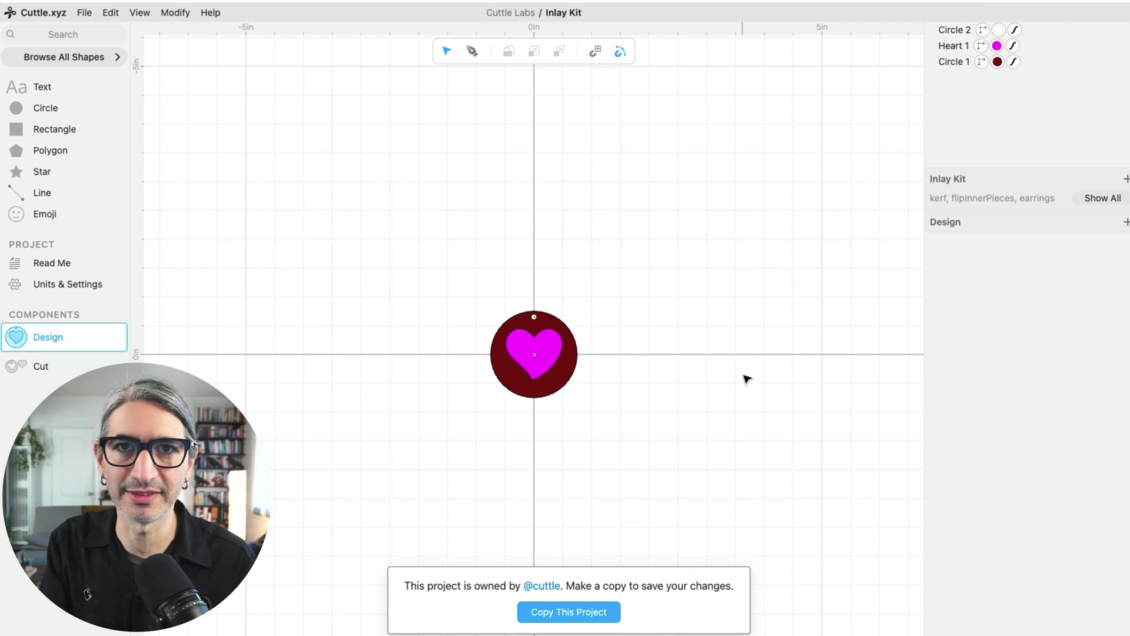
Step: Inspect the heart in the sample design and make an editable copy of the Inlay Kit project
{"action": "left_click", "coordinate": [538, 335]}
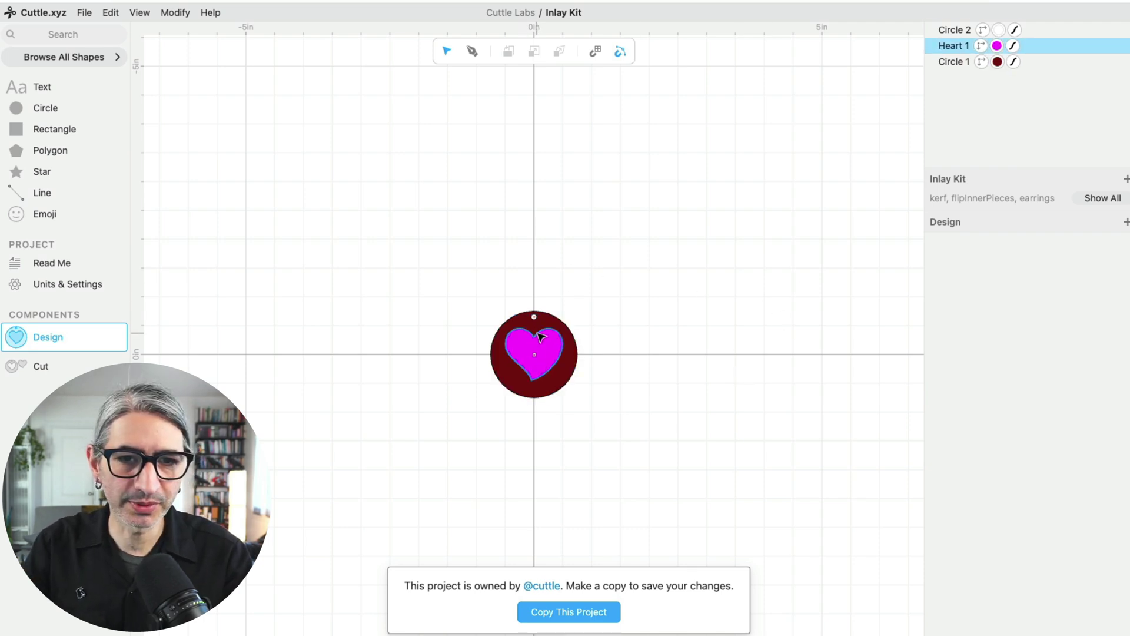
{"action": "scroll", "coordinate": [540, 336], "scroll_direction": "up", "scroll_amount": 5}
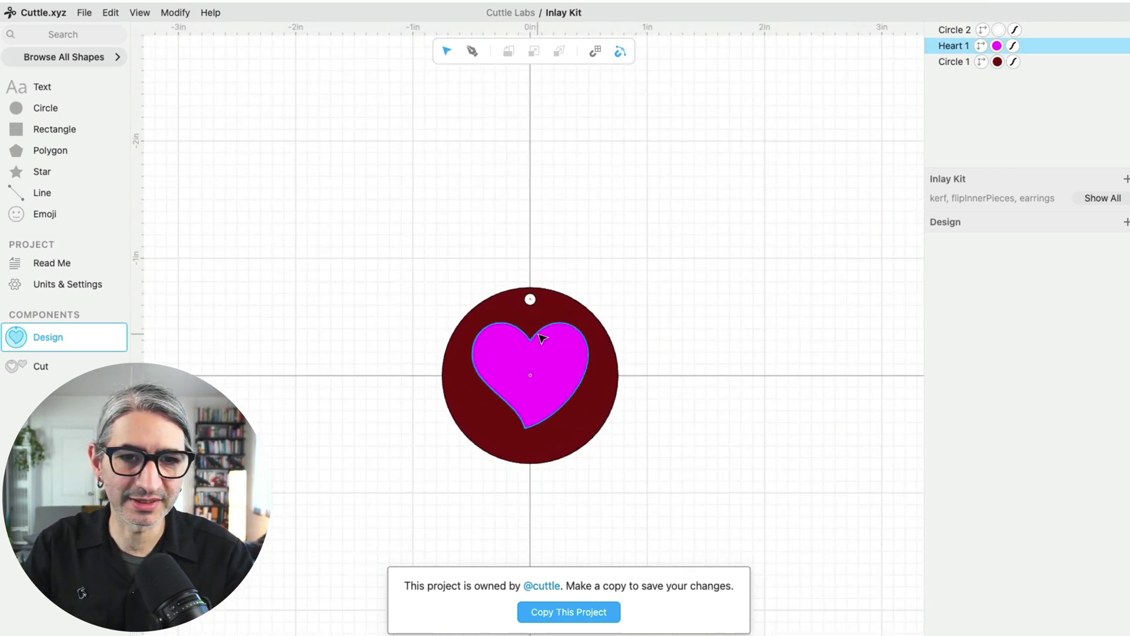
{"action": "scroll", "coordinate": [814, 372], "scroll_direction": "down", "scroll_amount": 1}
{"action": "left_click", "coordinate": [814, 372]}
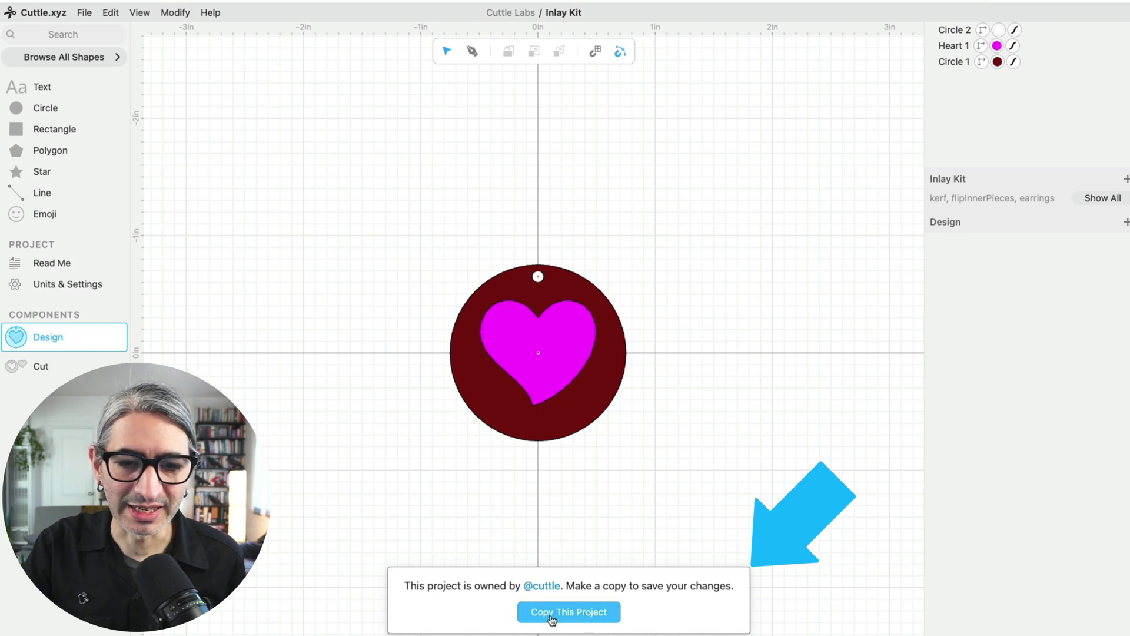
{"action": "left_click", "coordinate": [582, 612]}
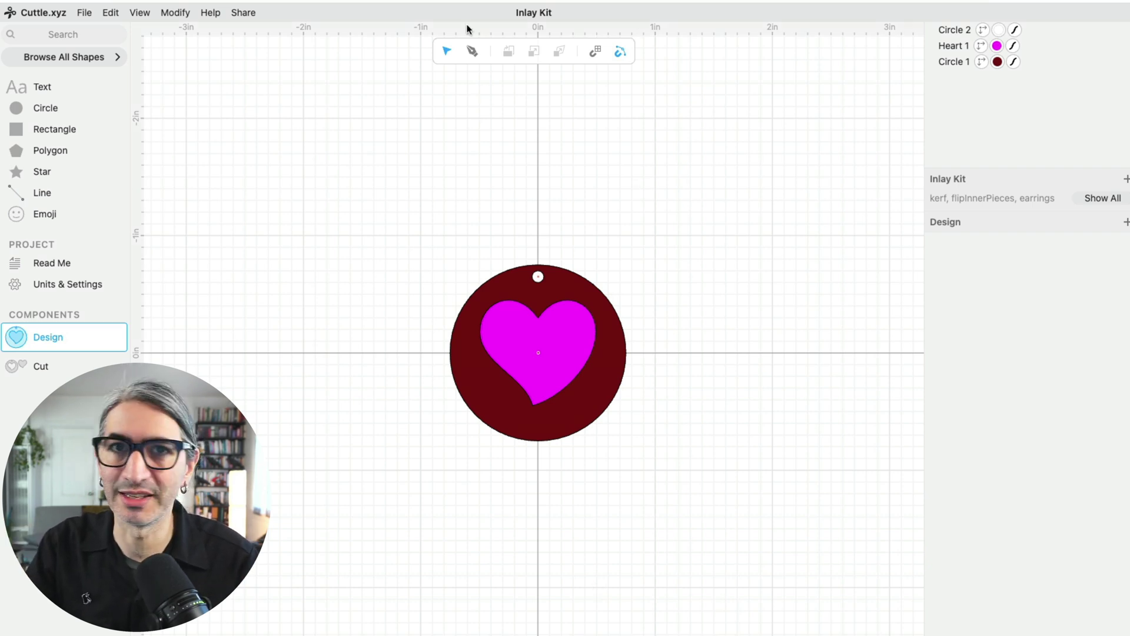
Step: Rename the project as Inlay Kit Example
{"action": "left_click", "coordinate": [543, 11]}
{"action": "left_click", "coordinate": [550, 16]}
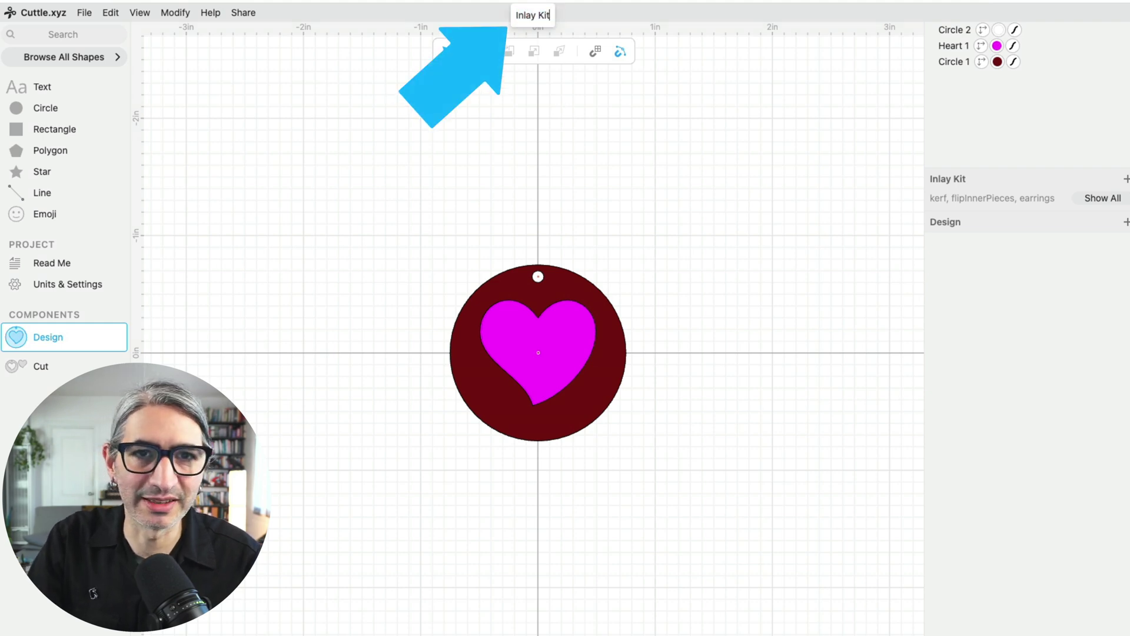
{"action": "type", "text": "Exam"}
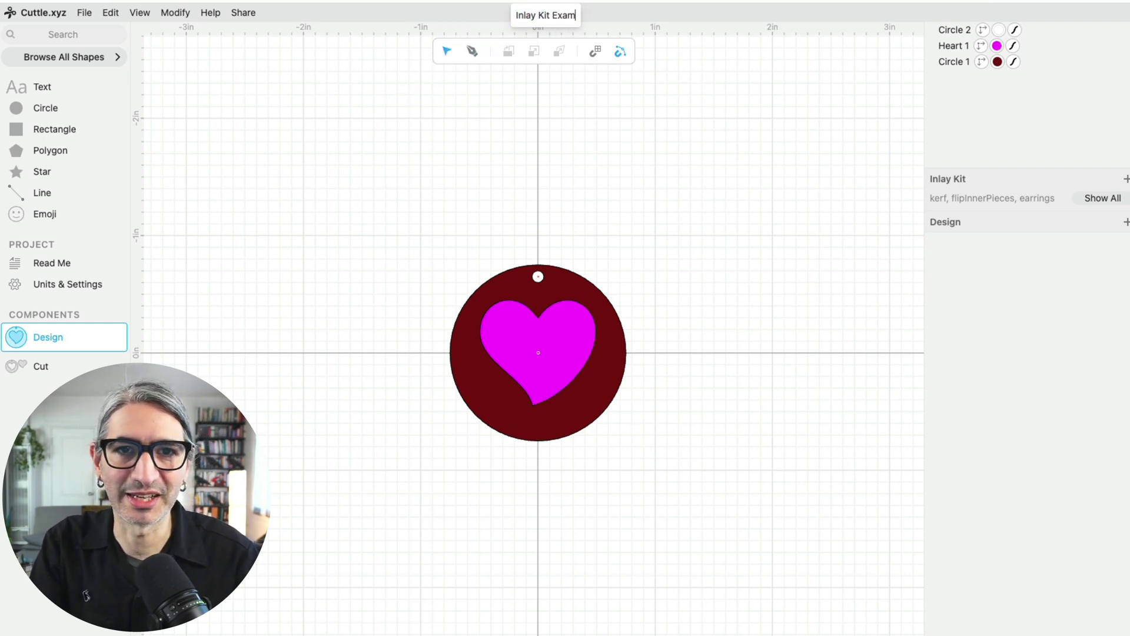
{"action": "type", "text": "ple"}
{"action": "key", "text": "Return"}
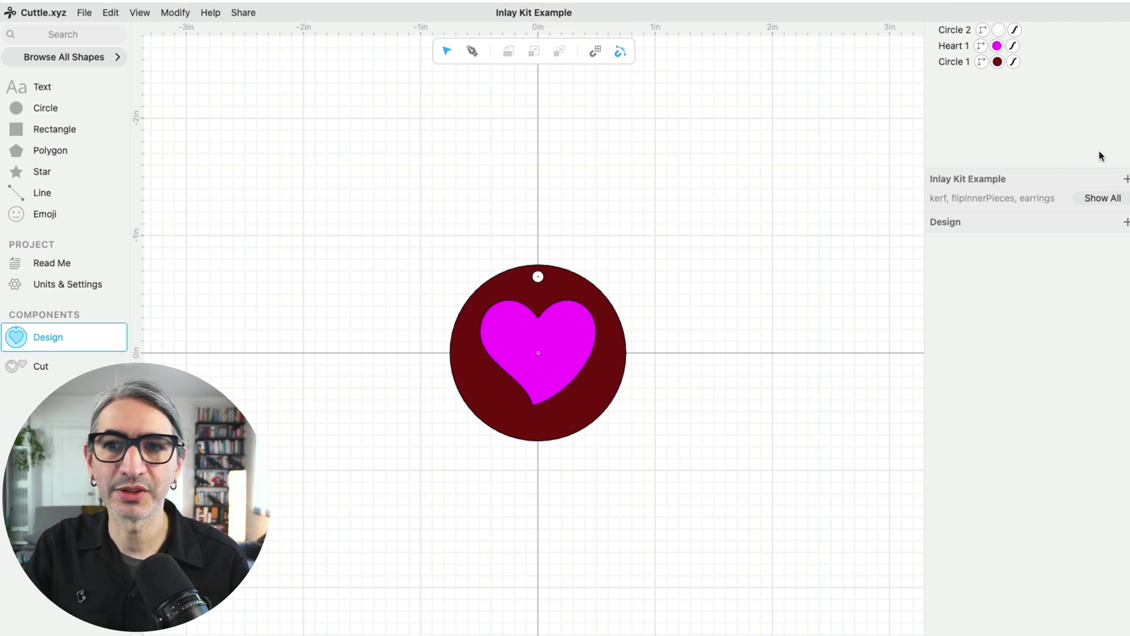
Step: Show all of the project's parameters and view the piece layout in the Cut component
{"action": "left_click", "coordinate": [1100, 200]}
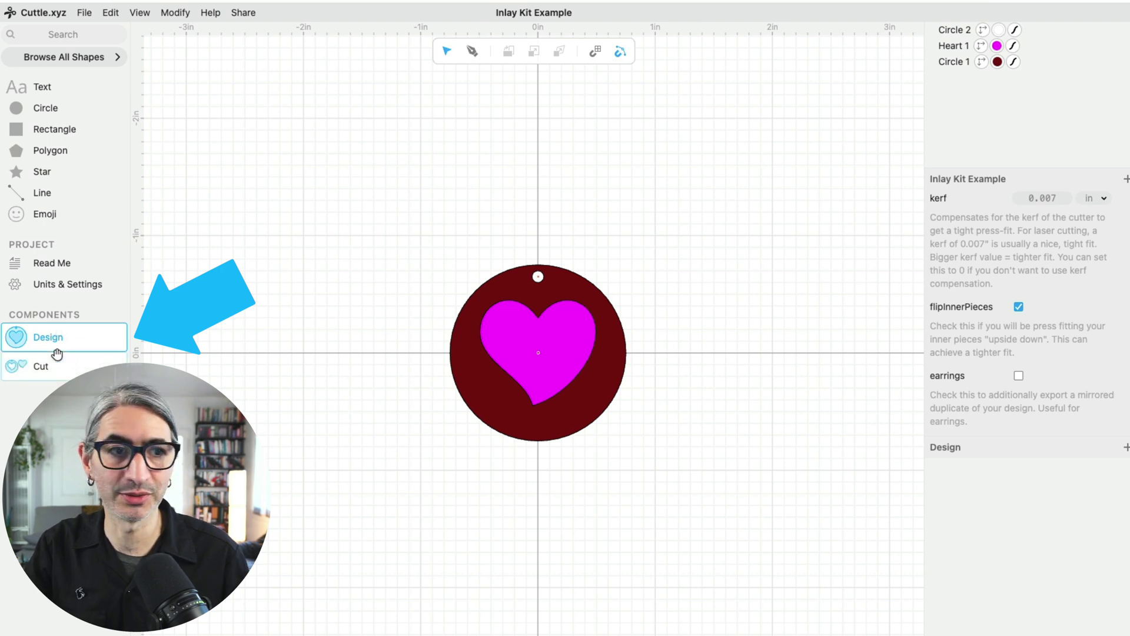
{"action": "mouse_move", "coordinate": [54, 336]}
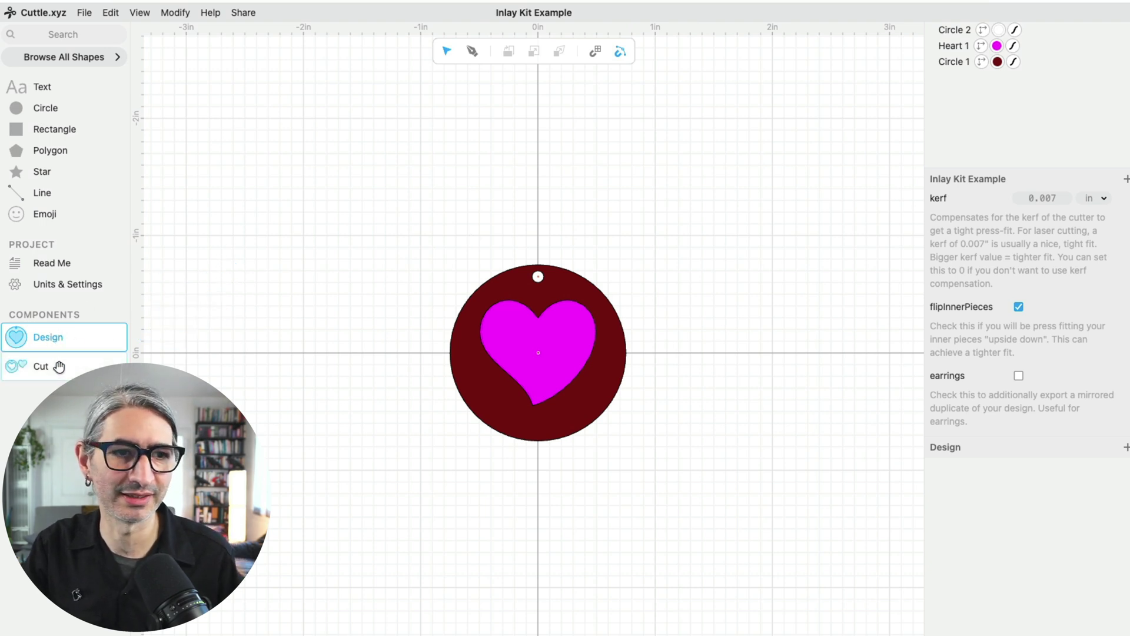
{"action": "left_click", "coordinate": [59, 366]}
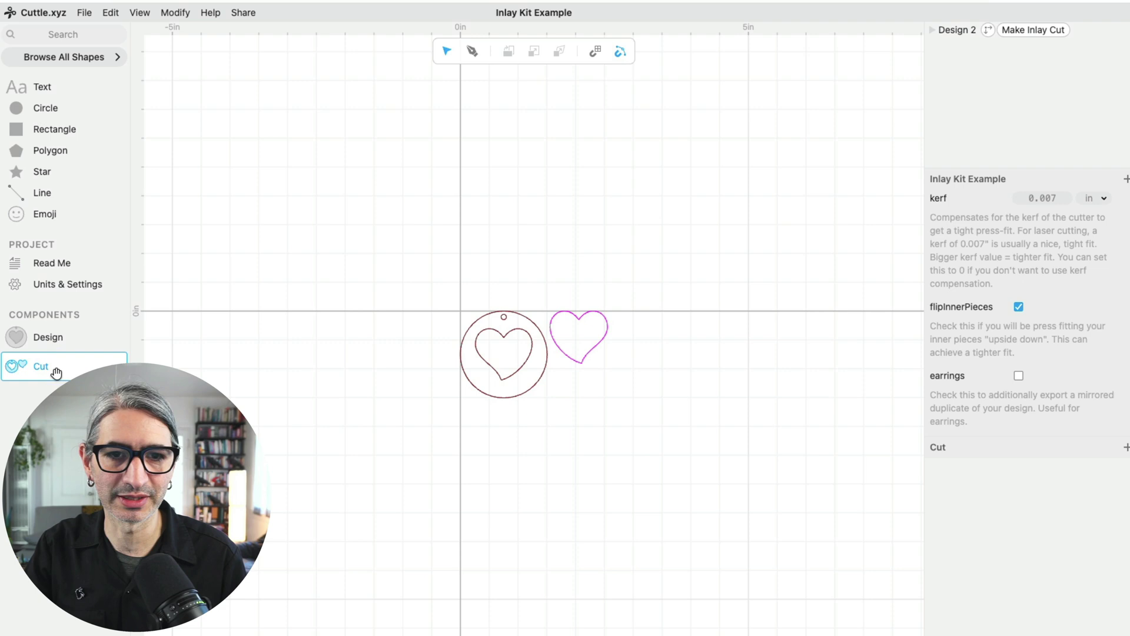
{"action": "scroll", "coordinate": [436, 399], "scroll_direction": "up", "scroll_amount": 5}
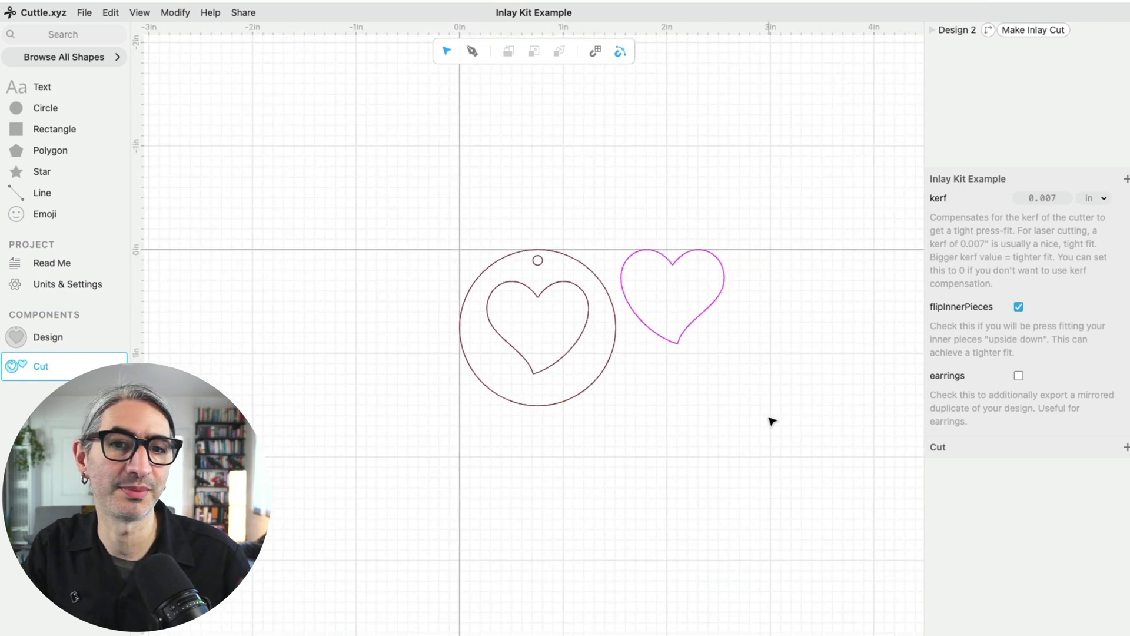
Step: In the Design component, move the heart down inside the circle to a y position of 0.21
{"action": "left_click", "coordinate": [46, 334]}
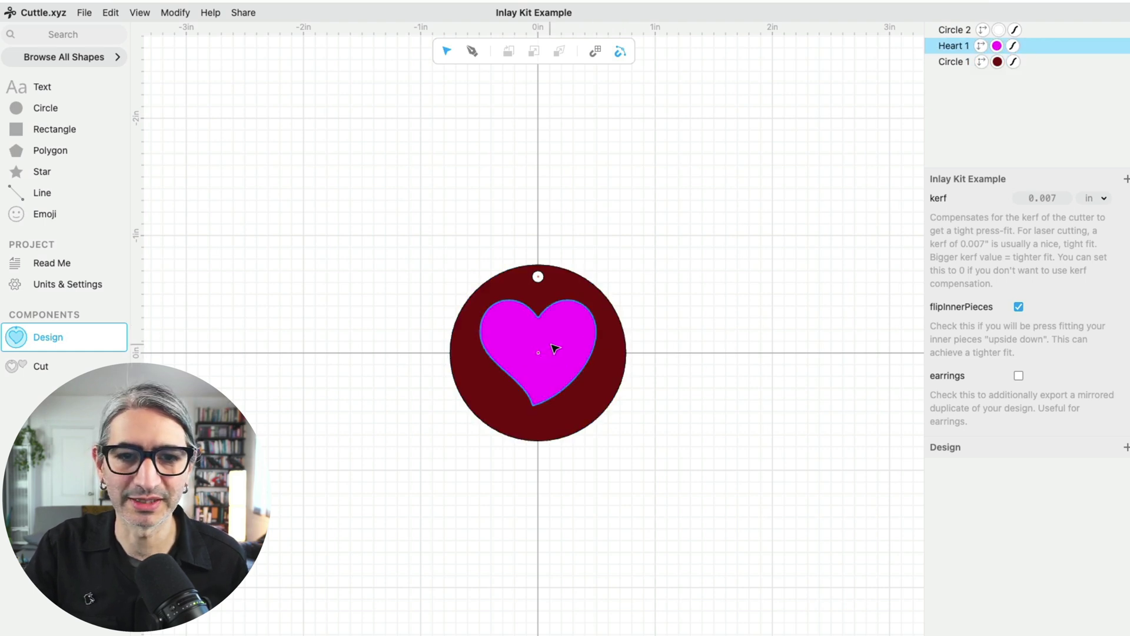
{"action": "left_click", "coordinate": [555, 348]}
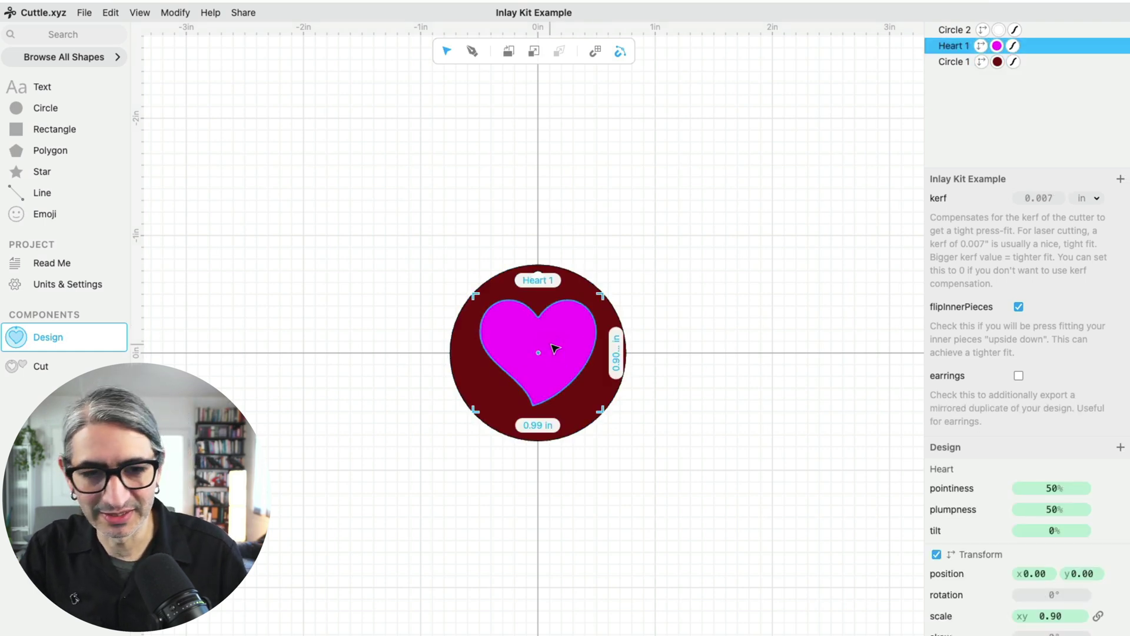
{"action": "key", "text": "Down"}
{"action": "key", "text": "Down"}
{"action": "key", "text": "Down"}
{"action": "key", "text": "Down"}
{"action": "key", "text": "Down"}
{"action": "key", "text": "Down"}
{"action": "key", "text": "Down"}
{"action": "key", "text": "Down"}
{"action": "key", "text": "Down"}
{"action": "key", "text": "Down"}
{"action": "key", "text": "Down"}
{"action": "key", "text": "Down"}
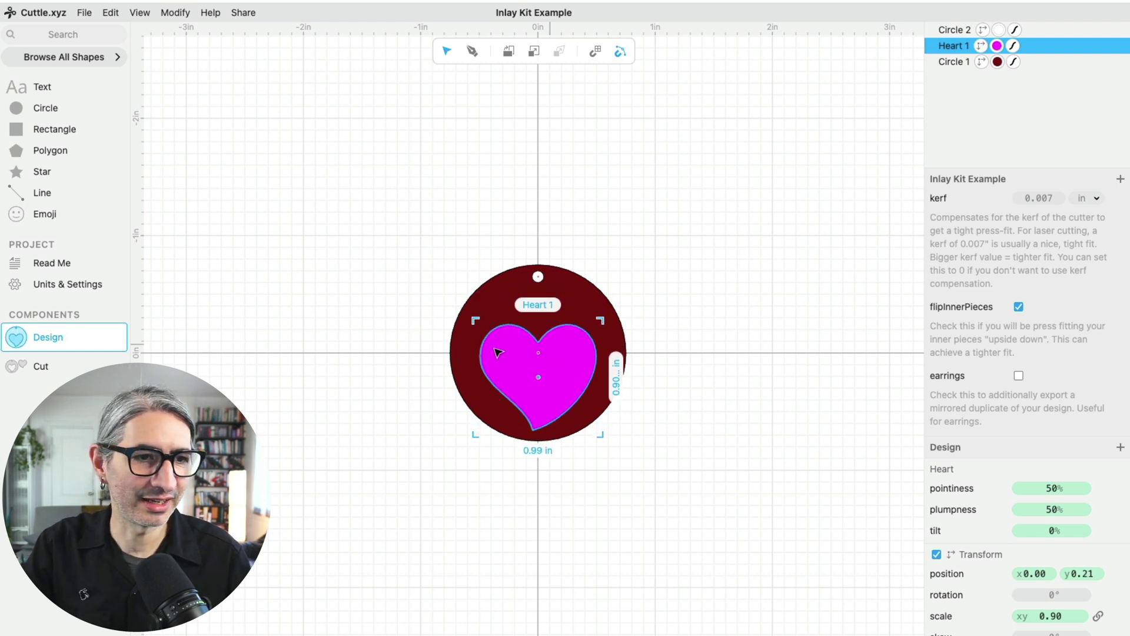
Step: In the Cut component, switch flipInnerPieces off and back on to compare the orientation of the inner heart
{"action": "left_click", "coordinate": [68, 362]}
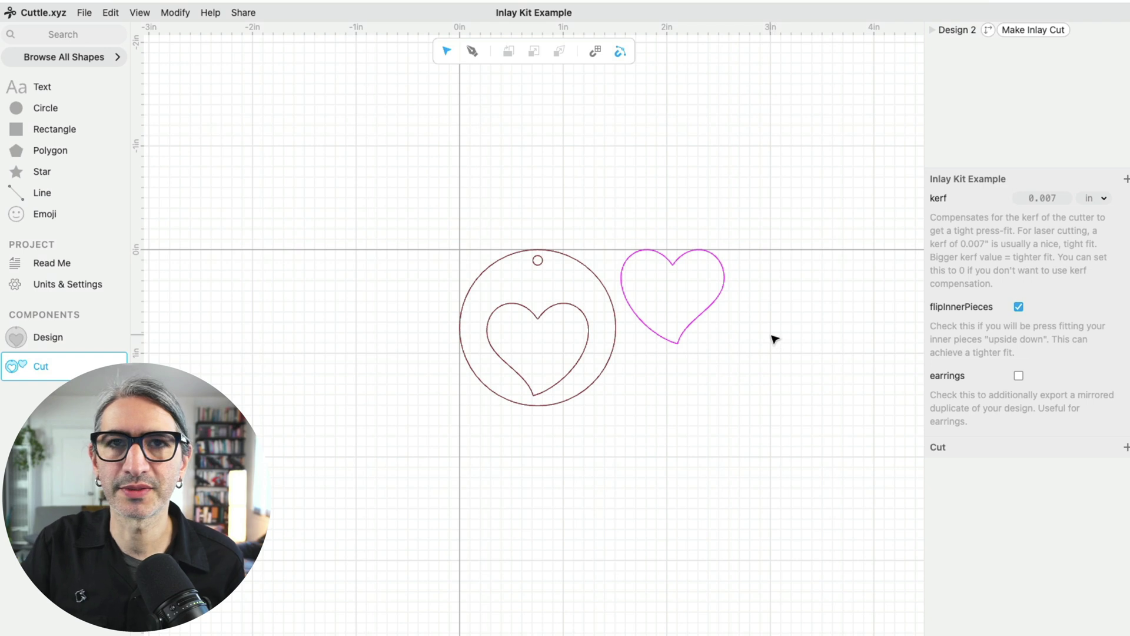
{"action": "left_click", "coordinate": [1019, 307]}
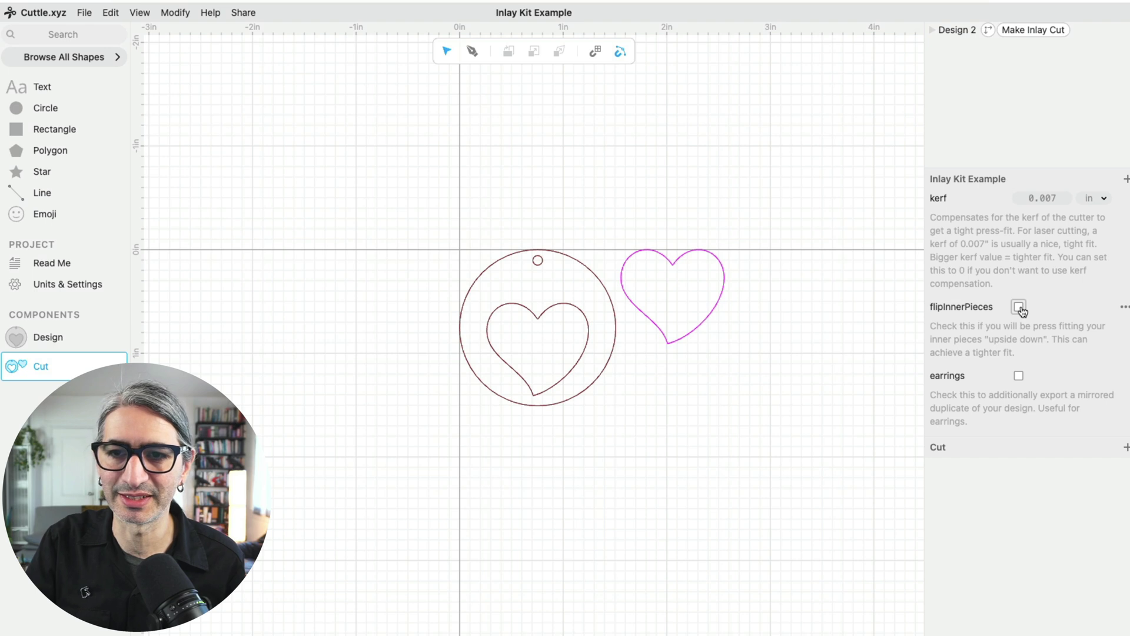
{"action": "left_click", "coordinate": [1019, 307]}
{"action": "left_click", "coordinate": [1019, 307]}
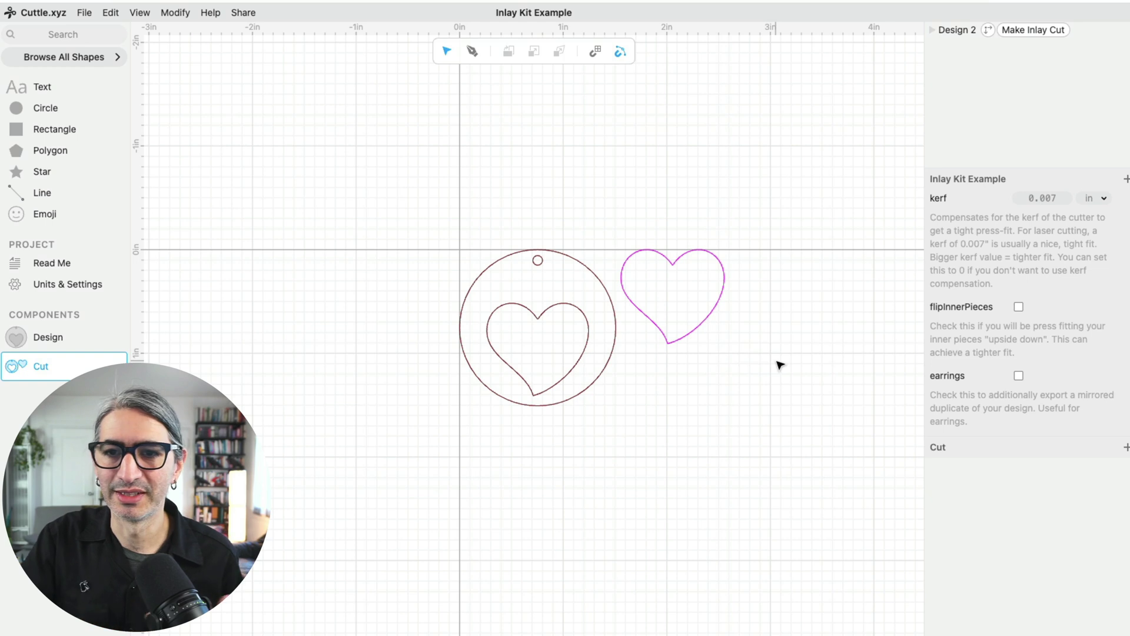
{"action": "left_click", "coordinate": [1019, 307]}
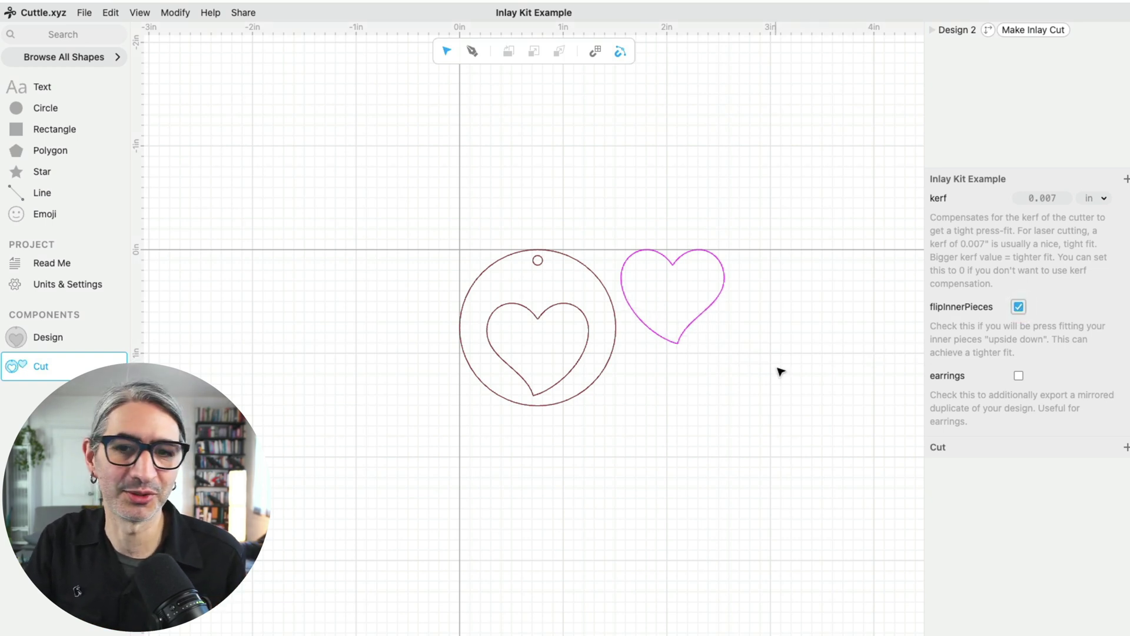
{"action": "left_click", "coordinate": [779, 370]}
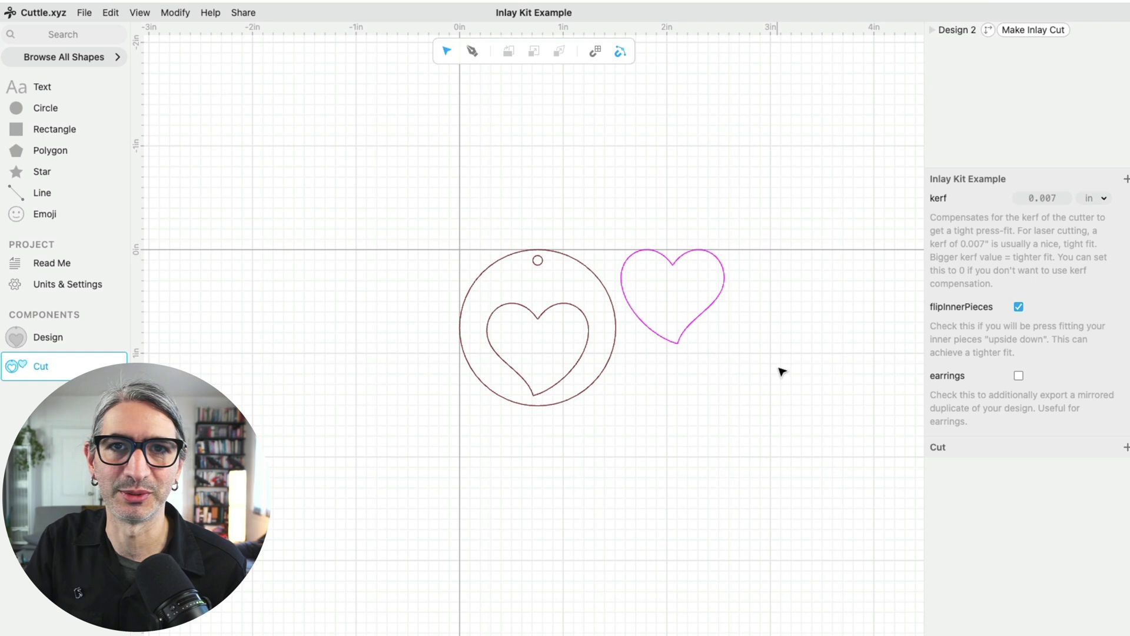
Step: Enable the earrings option and compare the Design component with the Cut layout
{"action": "left_click", "coordinate": [1019, 376]}
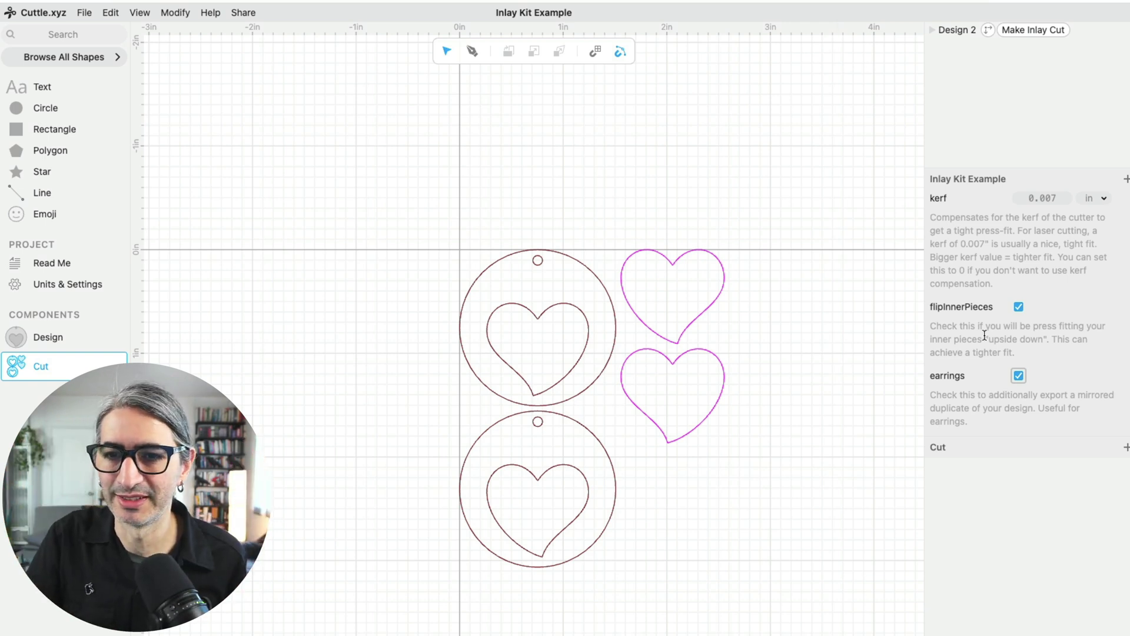
{"action": "left_click", "coordinate": [67, 329]}
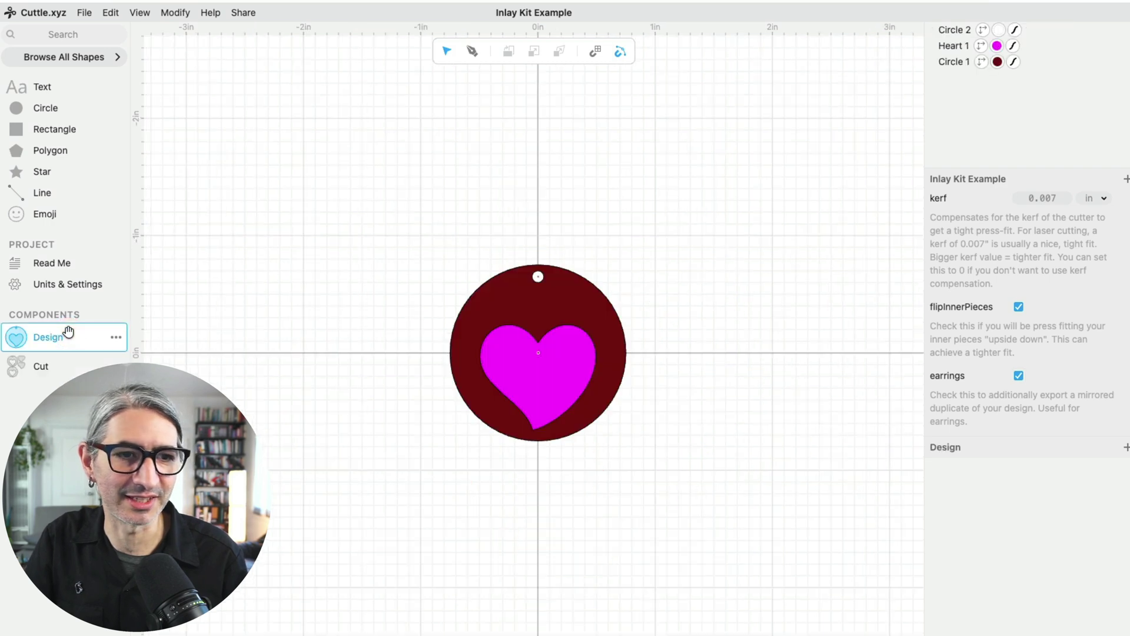
{"action": "left_click", "coordinate": [72, 365]}
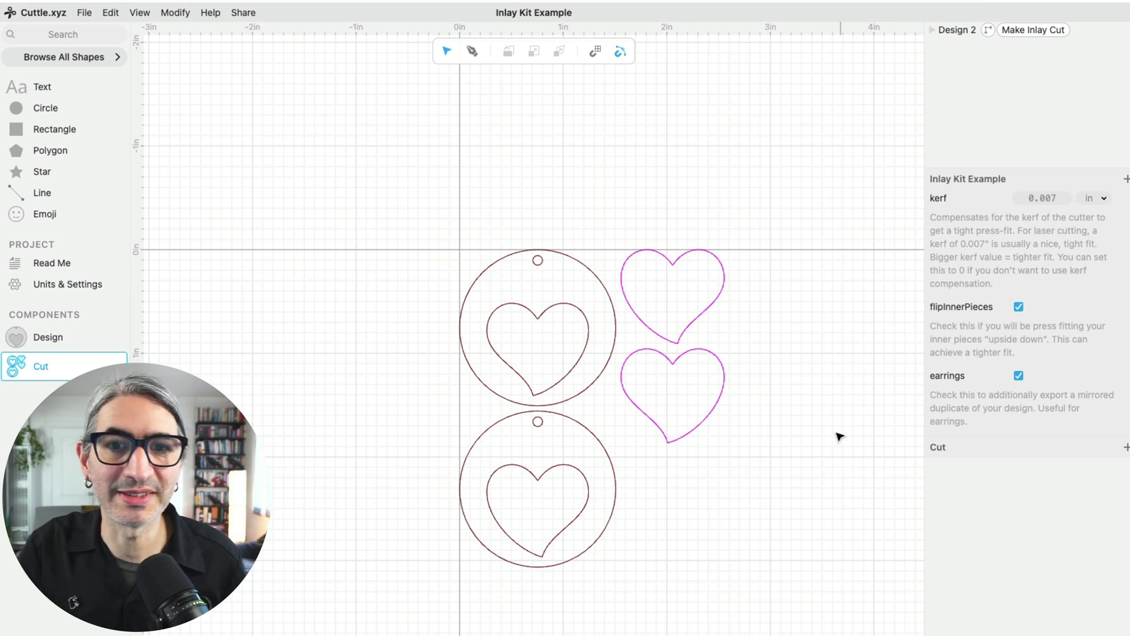
Step: Delete both circles and the heart from the Design component
{"action": "left_click", "coordinate": [69, 335]}
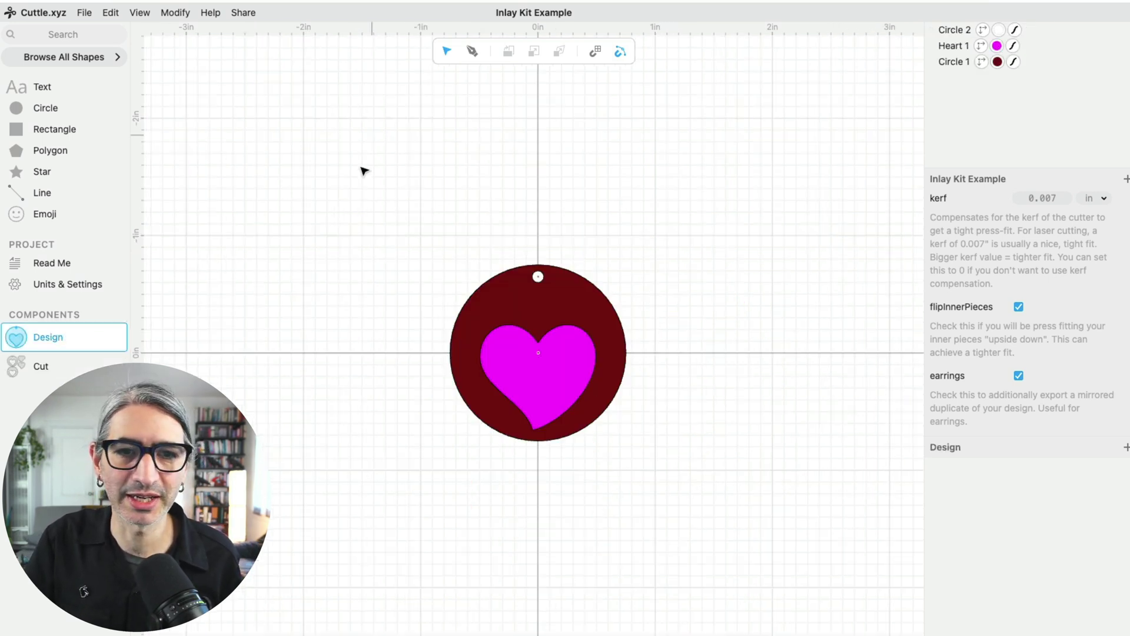
{"action": "left_click_drag", "start_coordinate": [358, 175], "coordinate": [754, 472]}
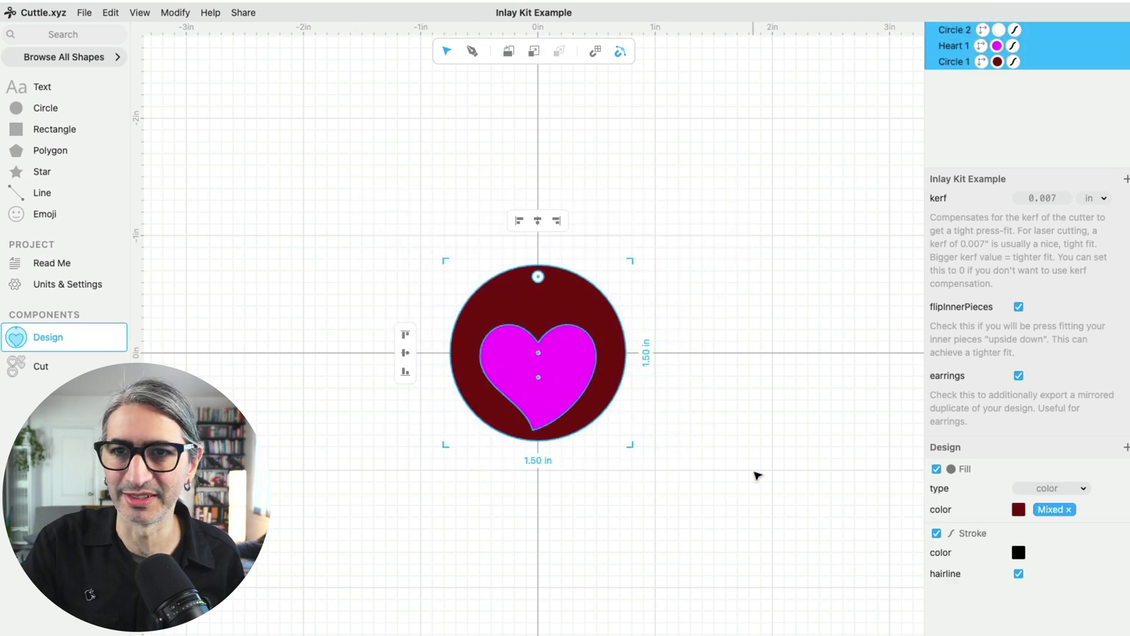
{"action": "key", "text": "BackSpace"}
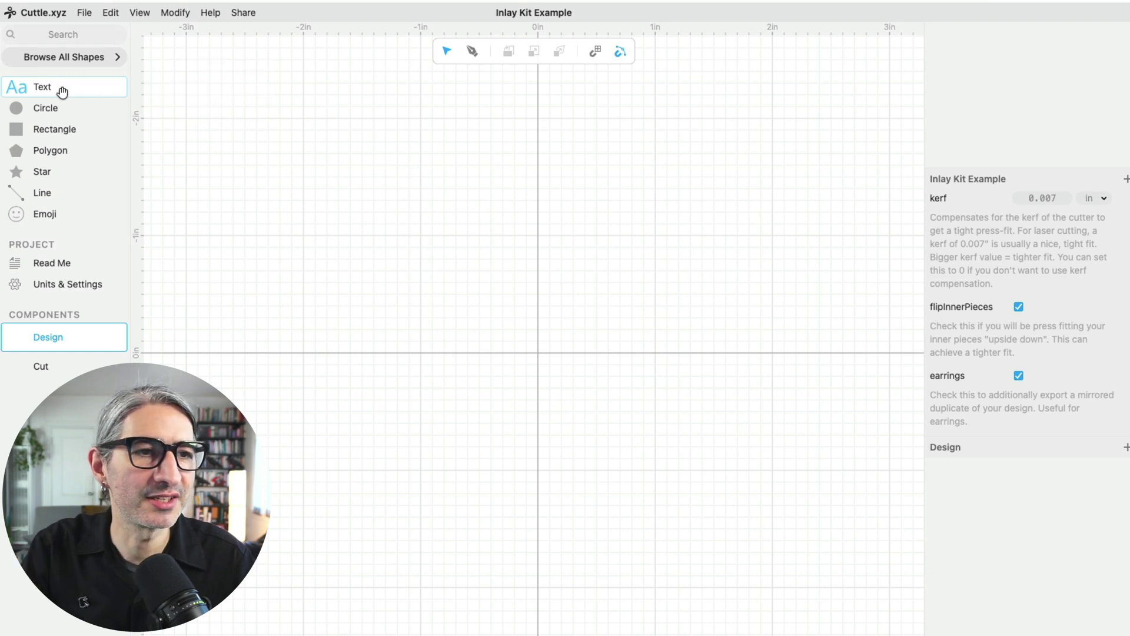
Step: Add a 1.00 by 1.00 in rectangle centred on the canvas origin
{"action": "left_click", "coordinate": [17, 129]}
{"action": "left_click_drag", "start_coordinate": [17, 129], "coordinate": [536, 349]}
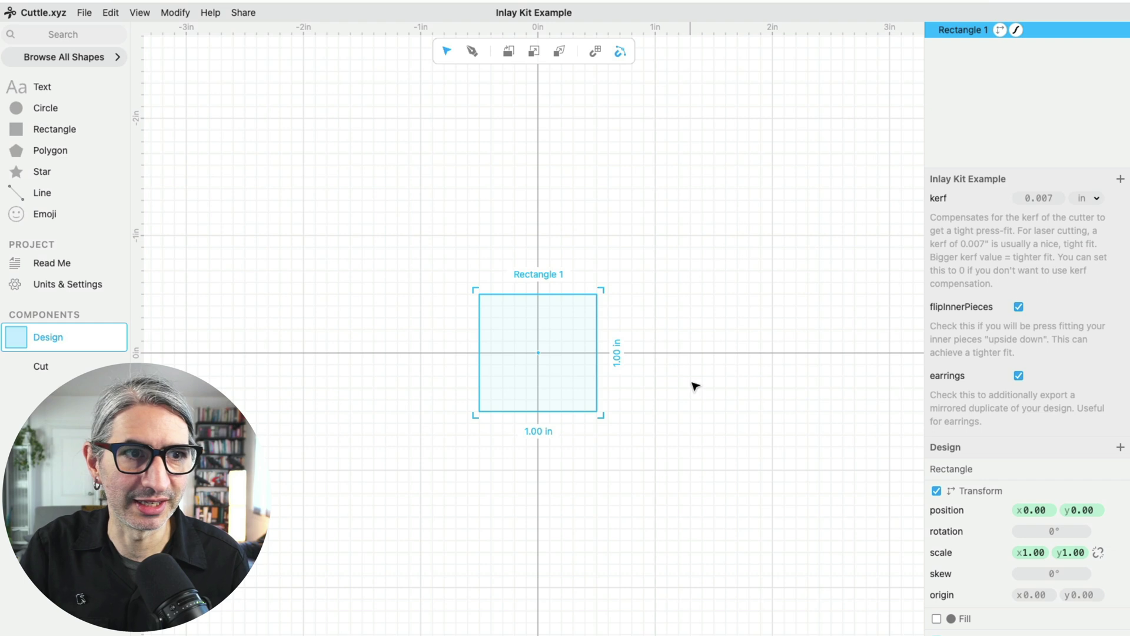
Step: Search the shapes for "tra" and place a trapezoid centred on the canvas origin
{"action": "left_click", "coordinate": [61, 34]}
{"action": "type", "text": "tra"}
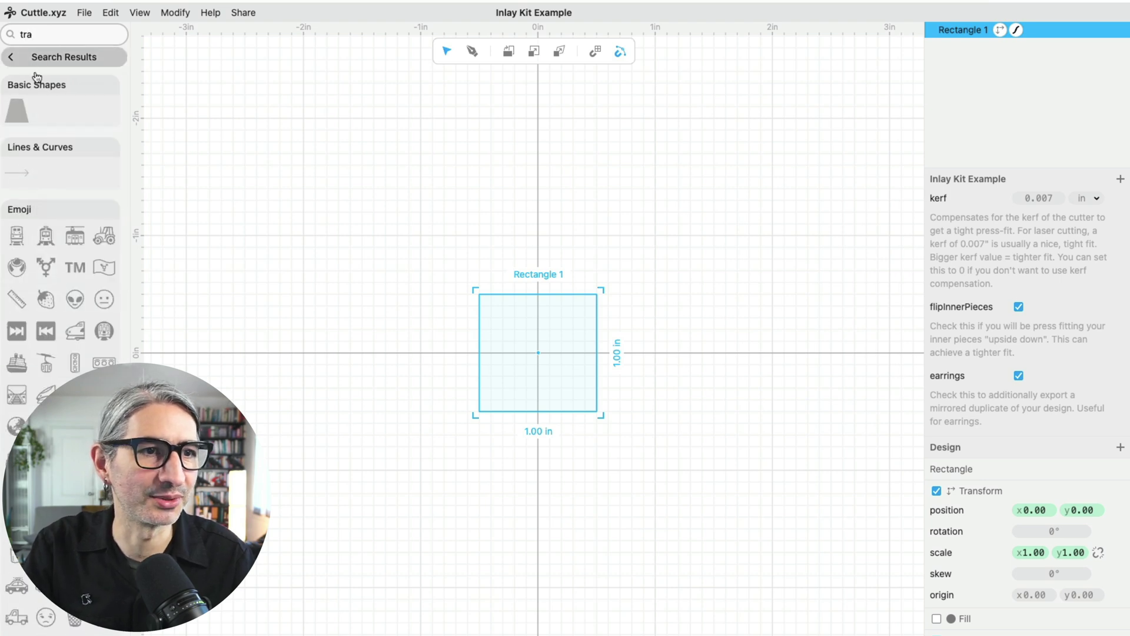
{"action": "left_click_drag", "start_coordinate": [18, 112], "coordinate": [541, 354]}
Step: Delete the rectangle behind the trapezoid
{"action": "left_click", "coordinate": [683, 328]}
{"action": "left_click", "coordinate": [597, 312]}
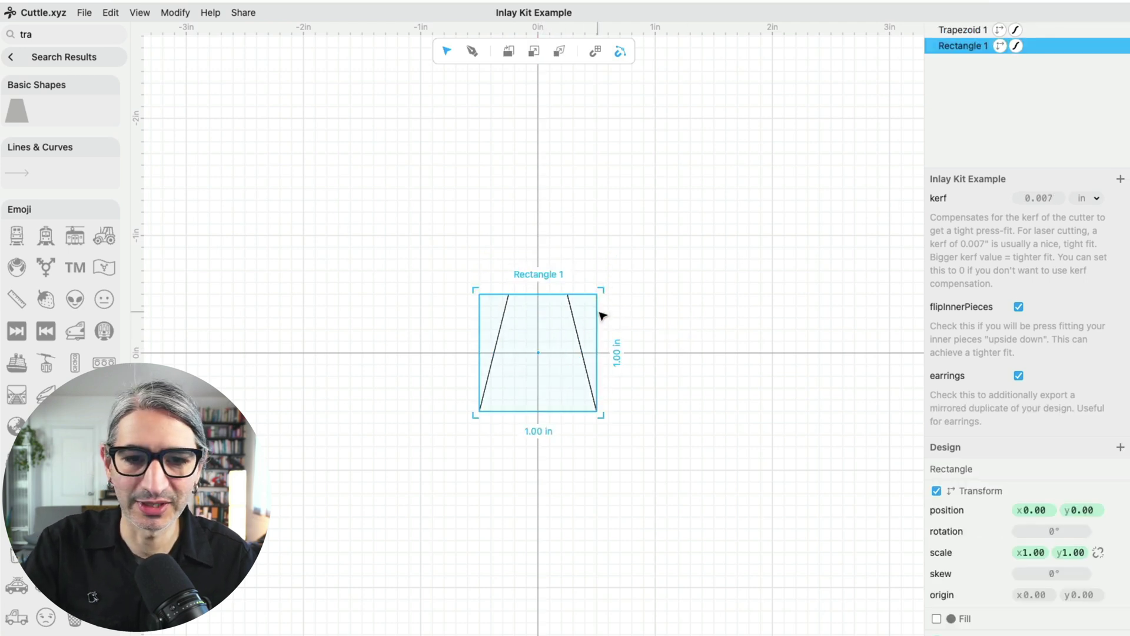
{"action": "key", "text": "Delete"}
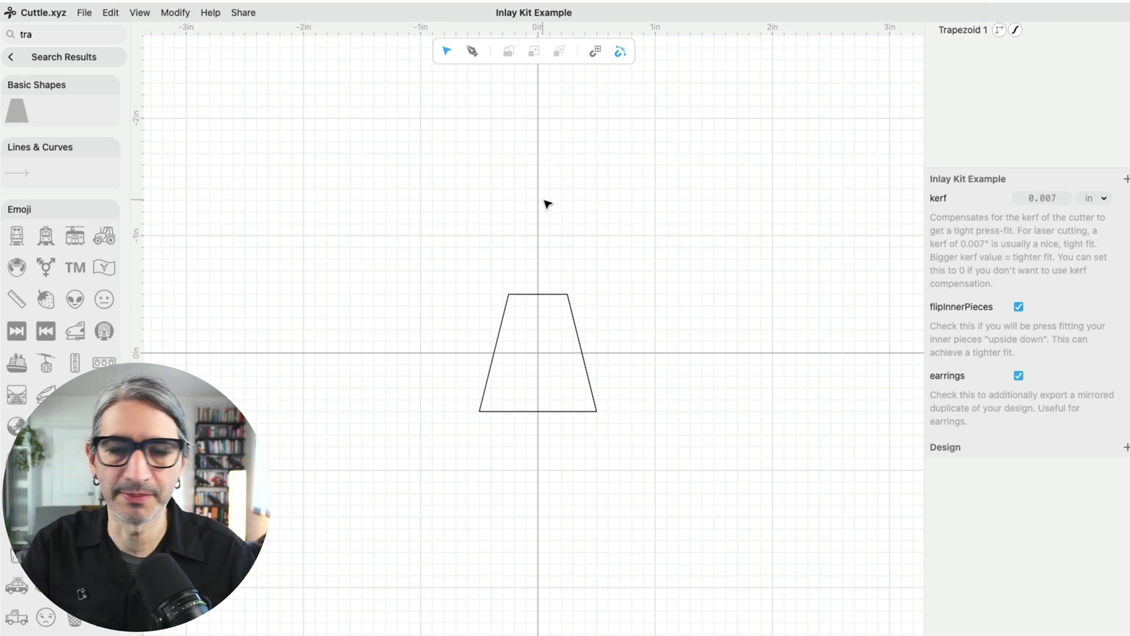
Step: Set the trapezoid's height to 1.5 in
{"action": "left_click", "coordinate": [516, 294]}
{"action": "left_click", "coordinate": [379, 324]}
{"action": "scroll", "coordinate": [378, 323], "scroll_direction": "up", "scroll_amount": 2}
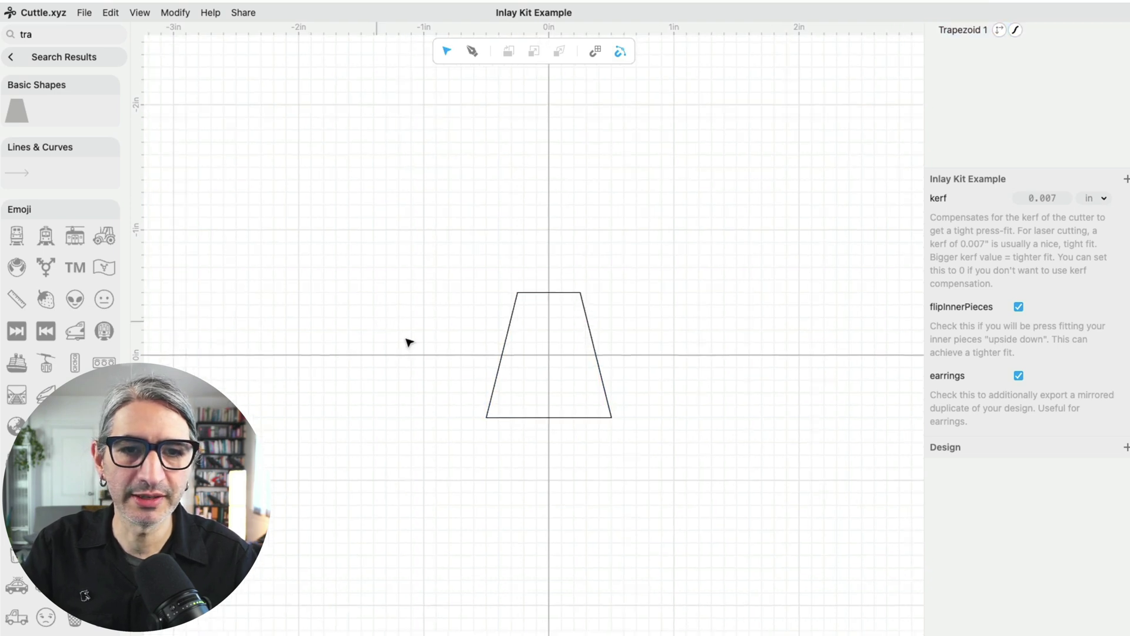
{"action": "scroll", "coordinate": [575, 371], "scroll_direction": "up", "scroll_amount": 5}
{"action": "left_click", "coordinate": [405, 204]}
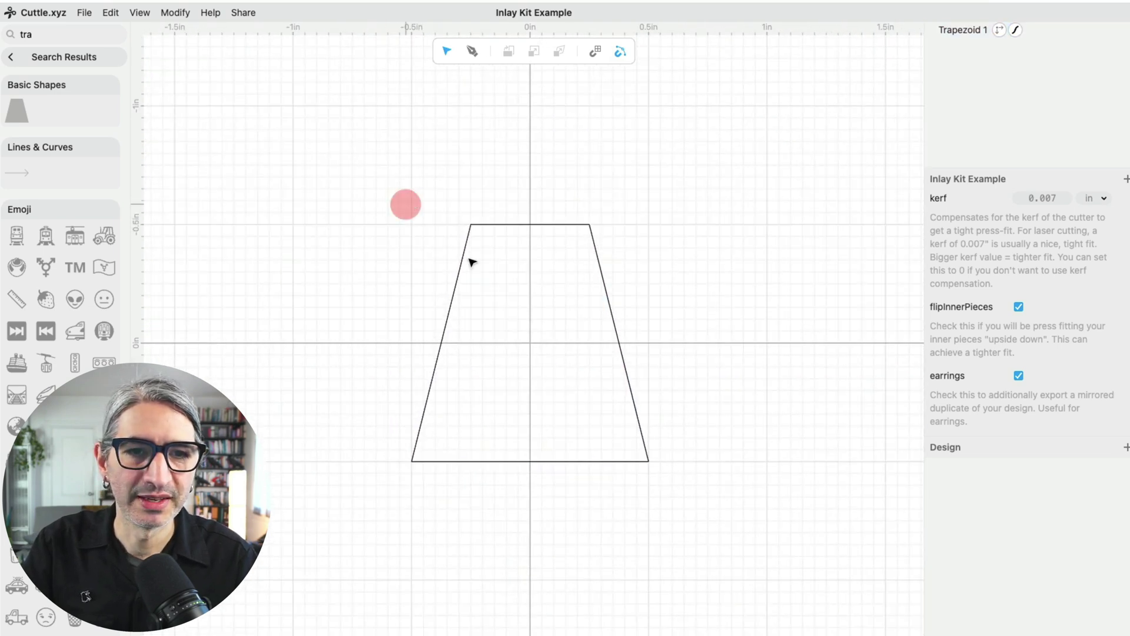
{"action": "left_click", "coordinate": [472, 262]}
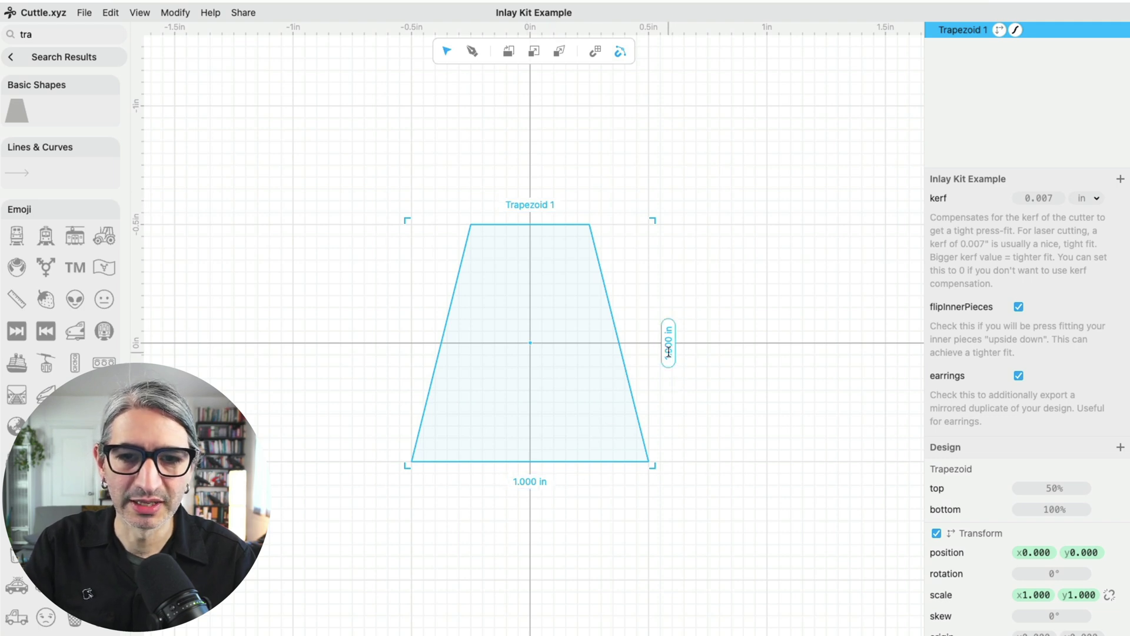
{"action": "left_click", "coordinate": [670, 346]}
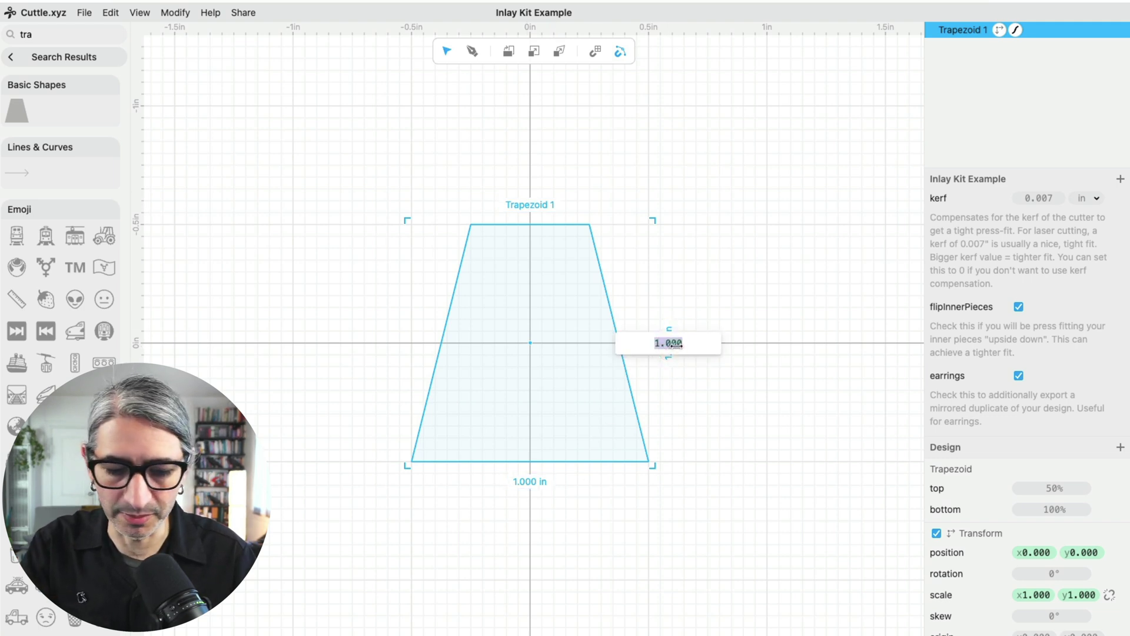
{"action": "type", "text": "1.5"}
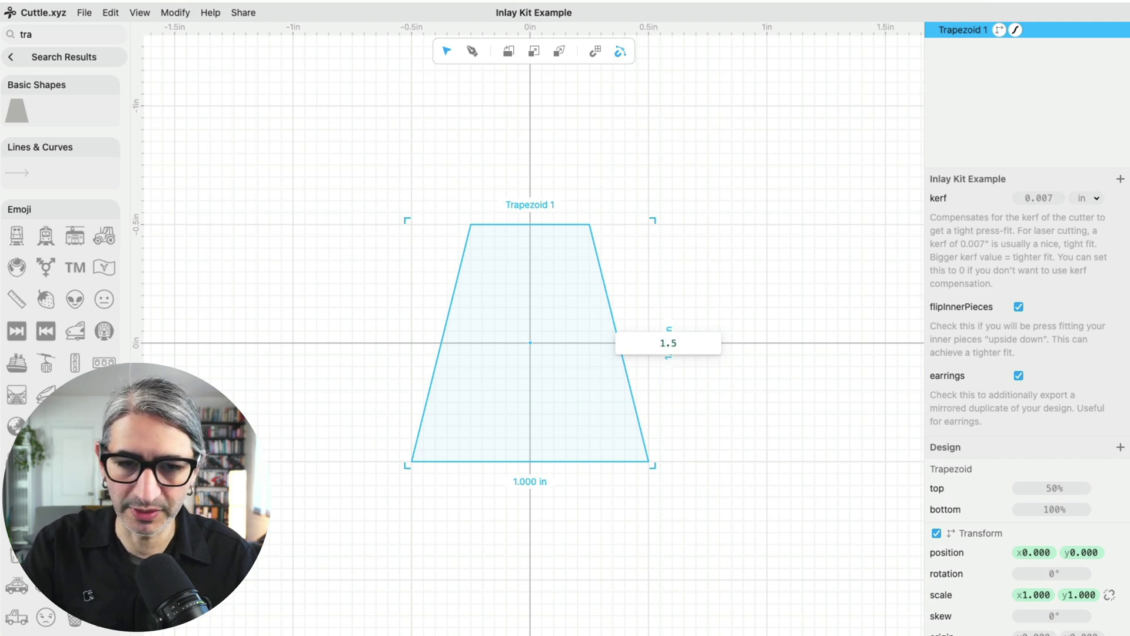
{"action": "key", "text": "Return"}
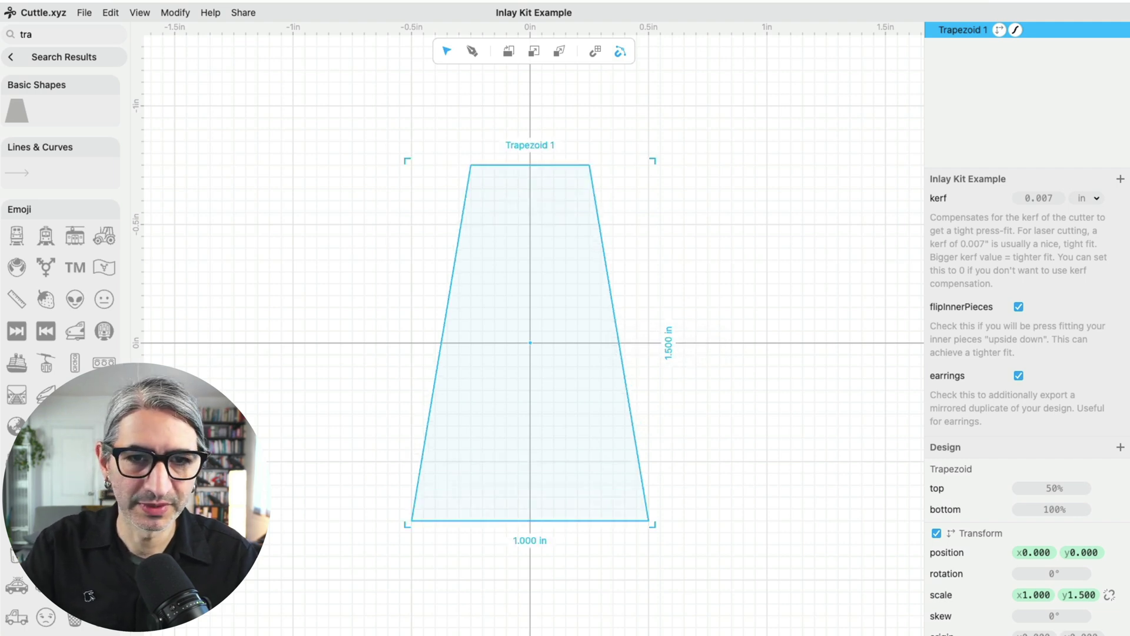
{"action": "left_click", "coordinate": [709, 402]}
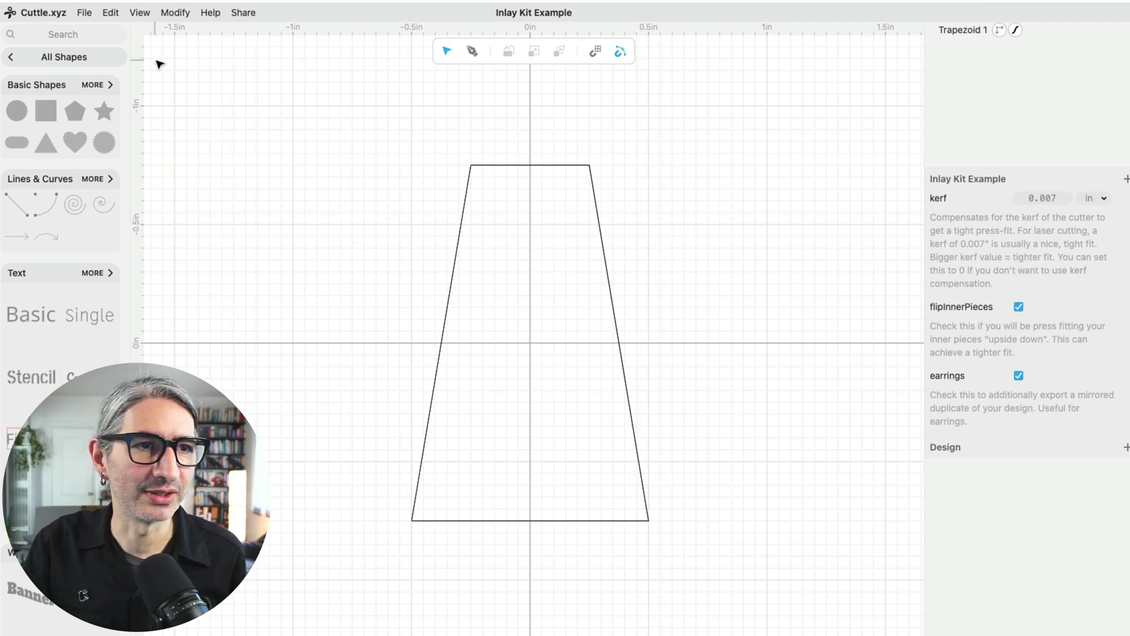
Step: Return to the main shapes and components list and turn on a fill for the trapezoid
{"action": "left_click", "coordinate": [76, 57]}
{"action": "left_click", "coordinate": [972, 27]}
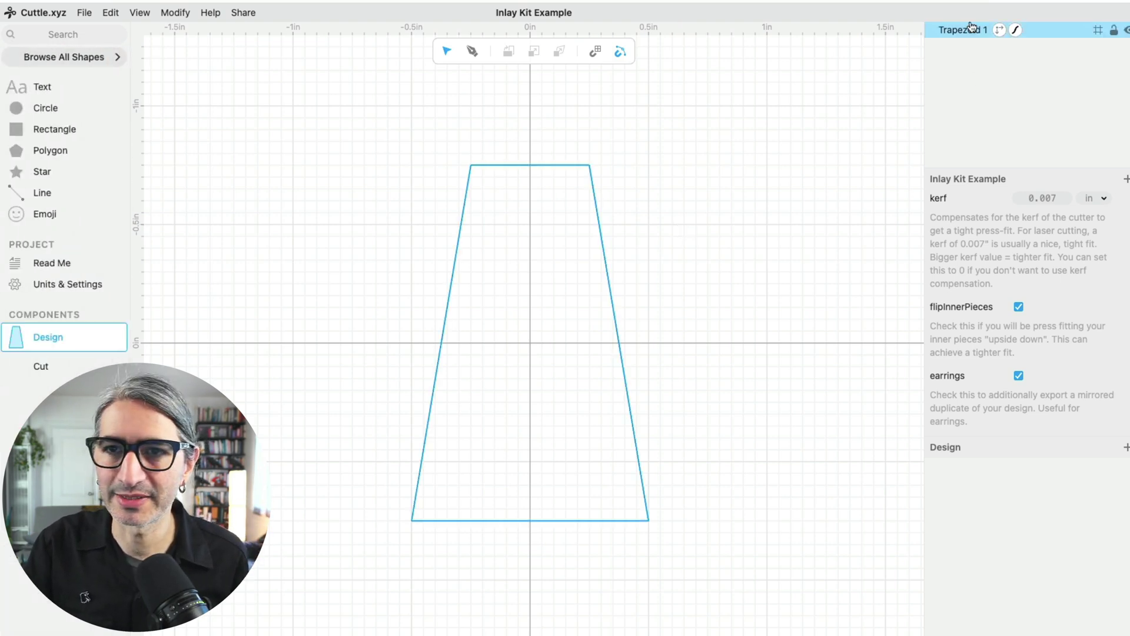
{"action": "left_click_drag", "start_coordinate": [740, 121], "coordinate": [566, 244]}
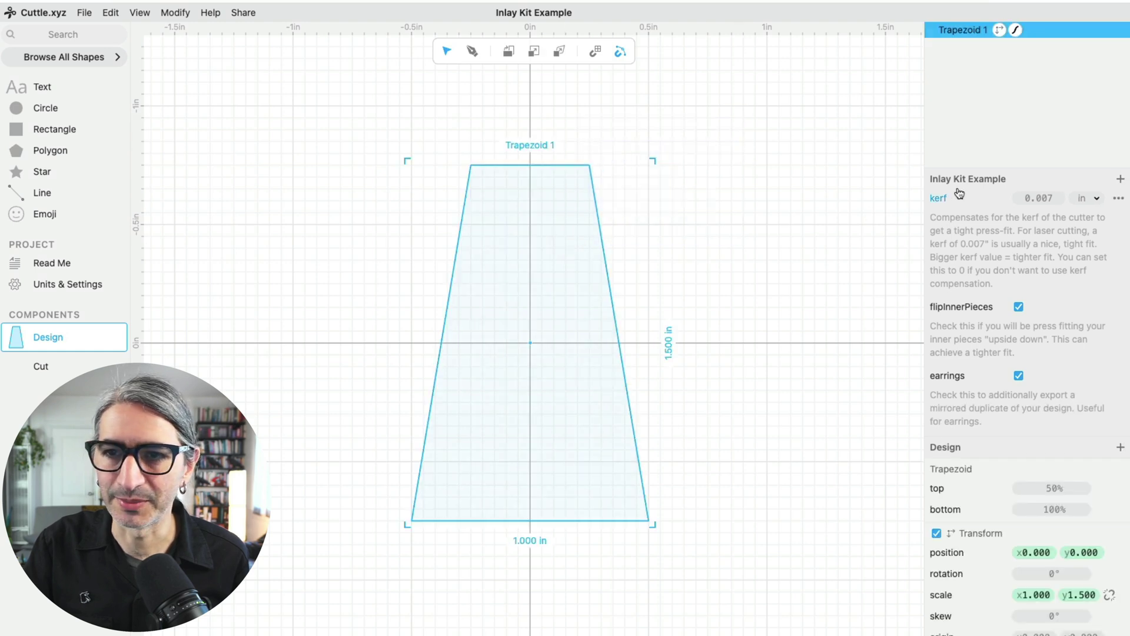
{"action": "left_click", "coordinate": [1016, 181]}
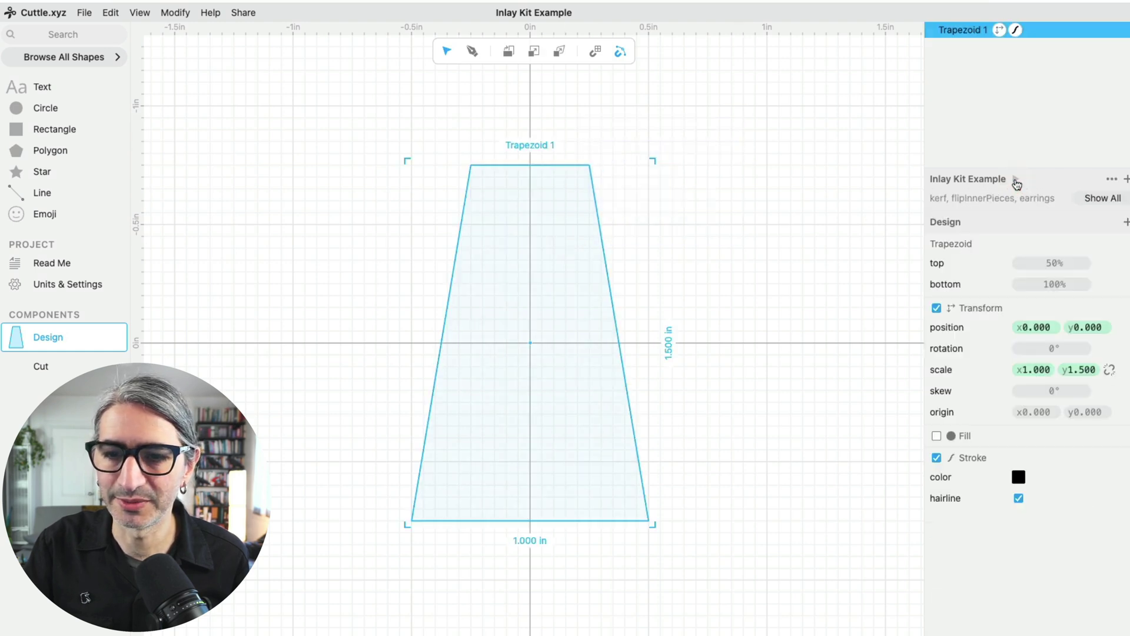
{"action": "left_click", "coordinate": [937, 436]}
{"action": "left_click", "coordinate": [615, 212]}
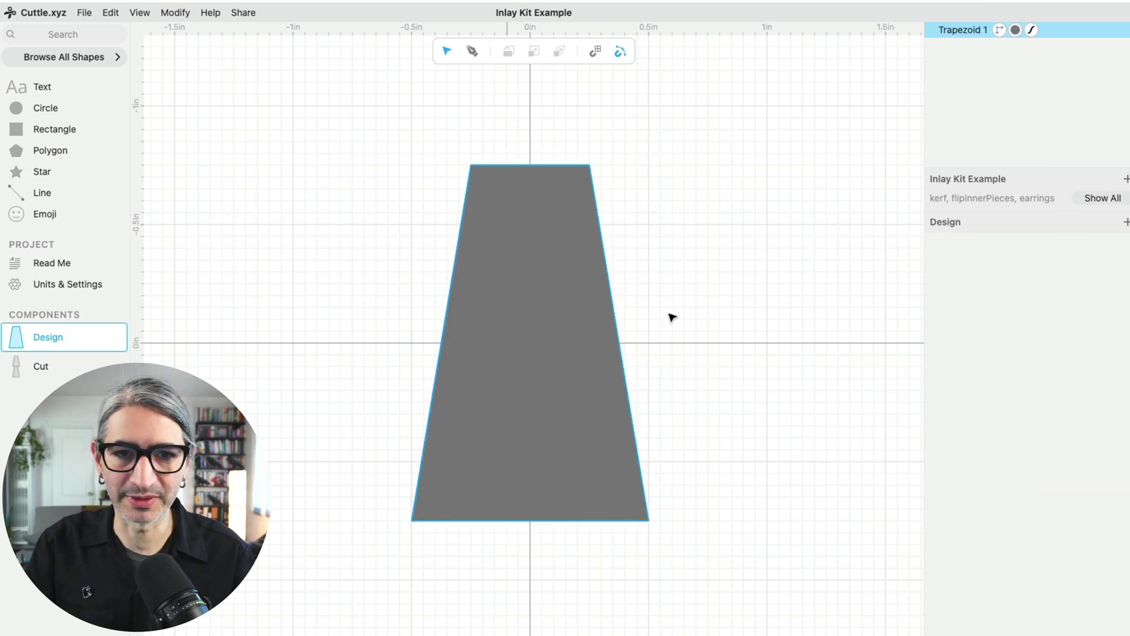
{"action": "left_click", "coordinate": [671, 273]}
Step: Set the trapezoid's fill colour to red
{"action": "left_click", "coordinate": [588, 336]}
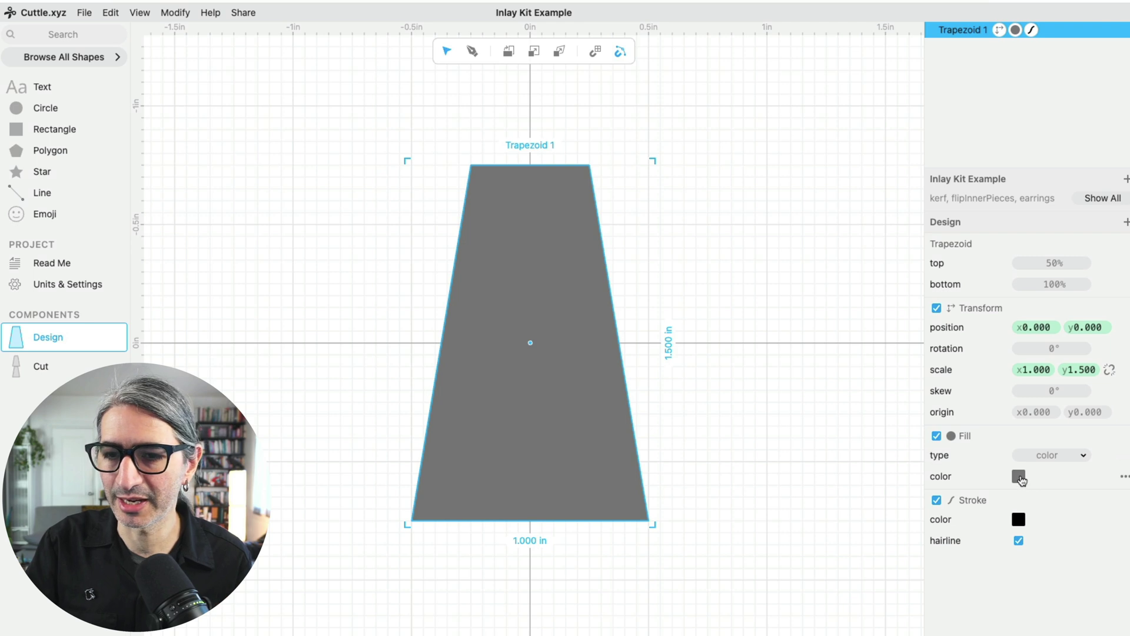
{"action": "left_click", "coordinate": [1020, 476]}
{"action": "left_click", "coordinate": [1020, 477]}
{"action": "left_click", "coordinate": [1020, 476]}
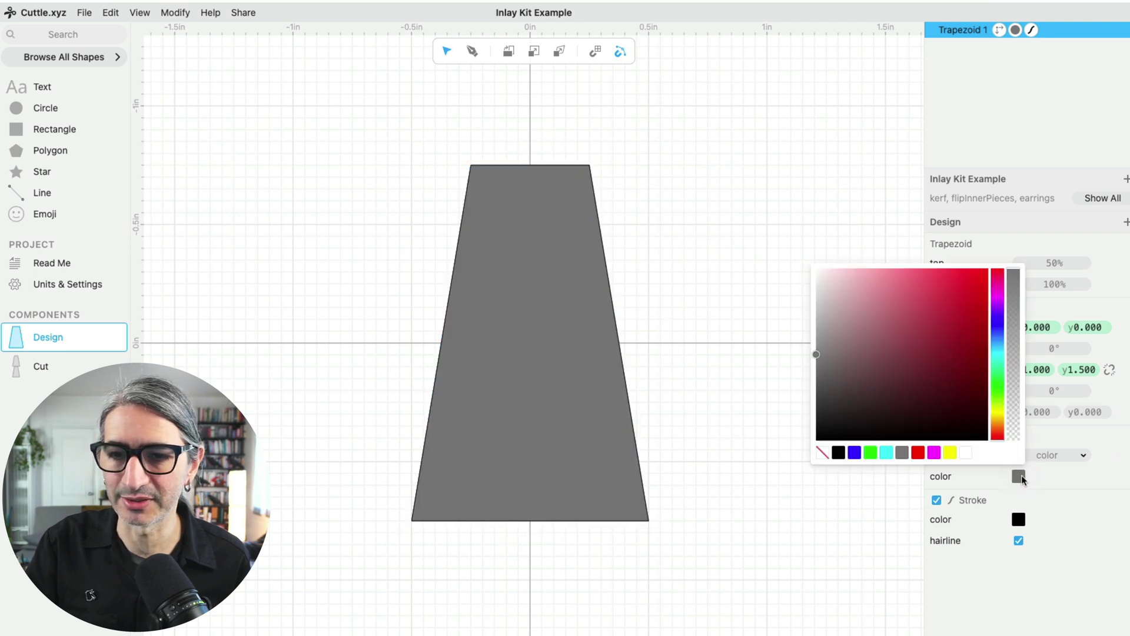
{"action": "left_click", "coordinate": [920, 453]}
{"action": "left_click", "coordinate": [833, 459]}
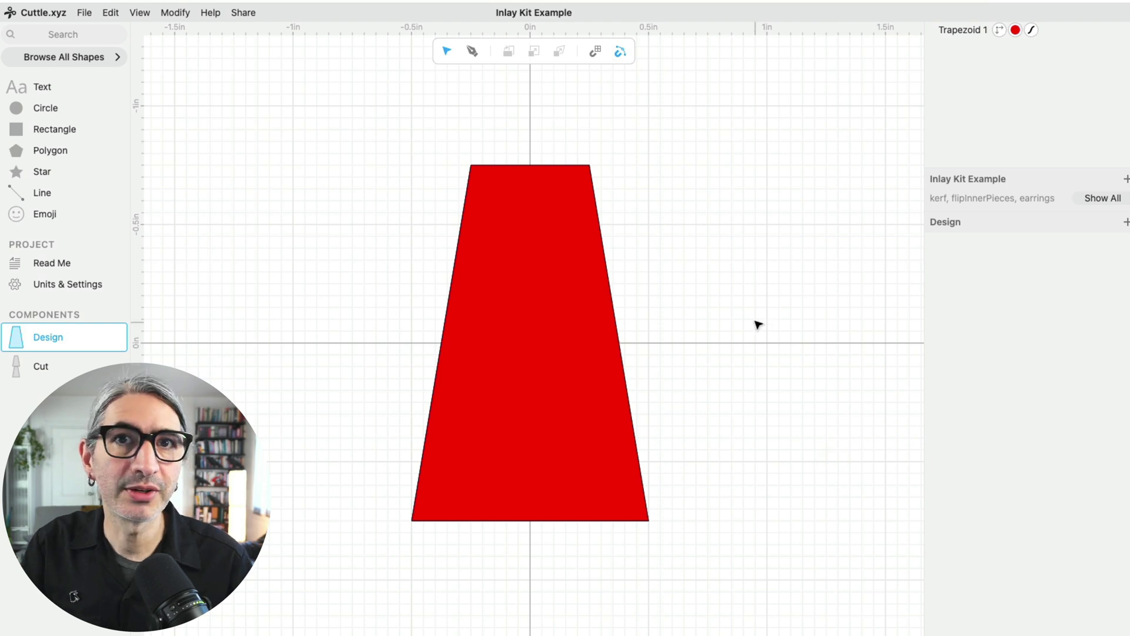
Step: View the Cut component with all project parameters shown, and toggle the earrings option off and back on
{"action": "left_click", "coordinate": [61, 367]}
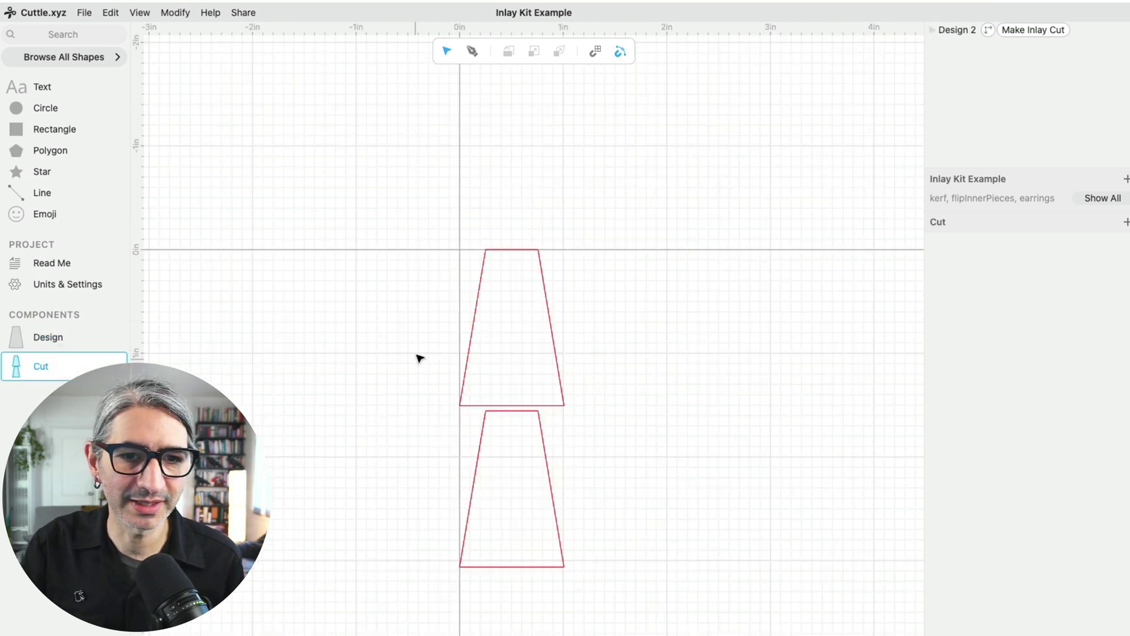
{"action": "left_click", "coordinate": [1115, 200]}
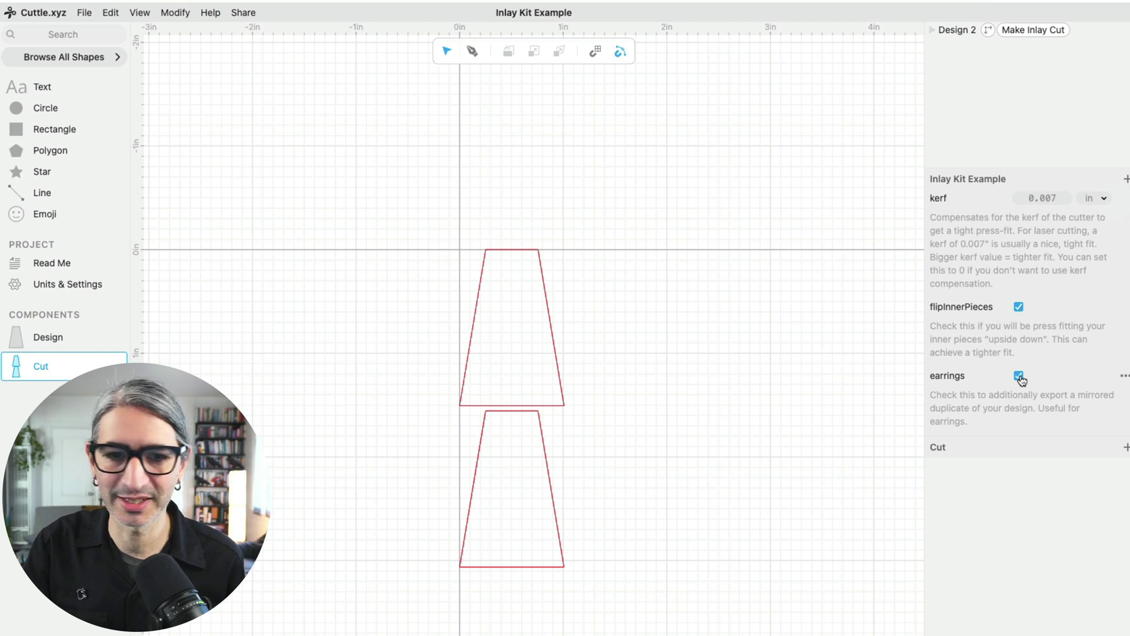
{"action": "left_click", "coordinate": [1019, 377]}
{"action": "left_click", "coordinate": [1019, 377]}
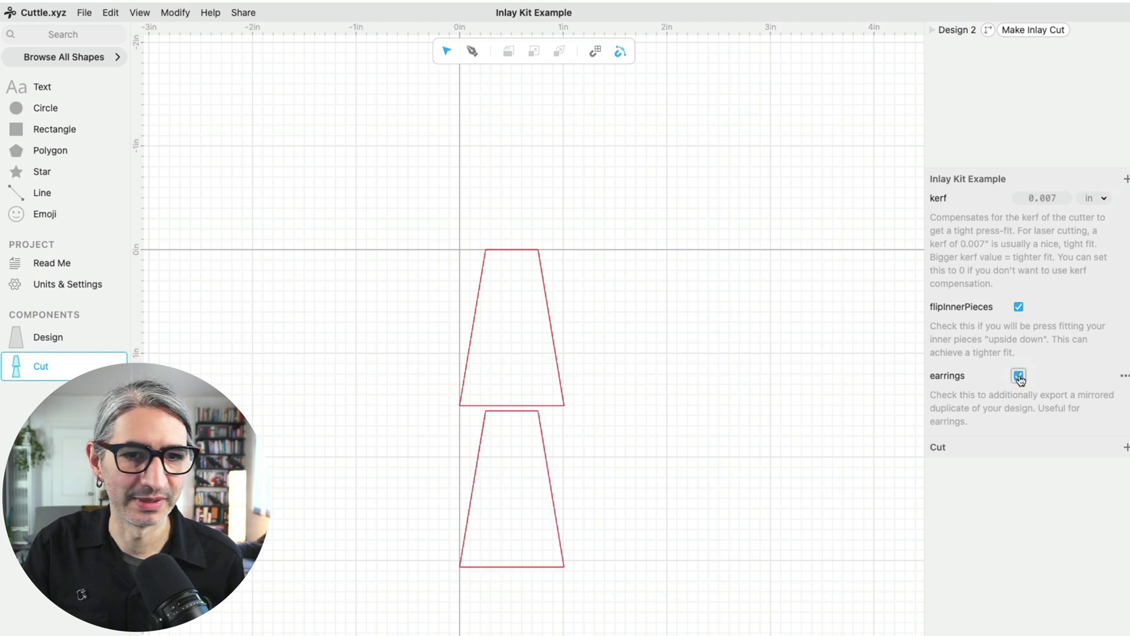
Step: In the Design component, add a 0.6 in diameter circle on the trapezoid's vertical centreline, centred at about y 0.294
{"action": "left_click", "coordinate": [83, 337]}
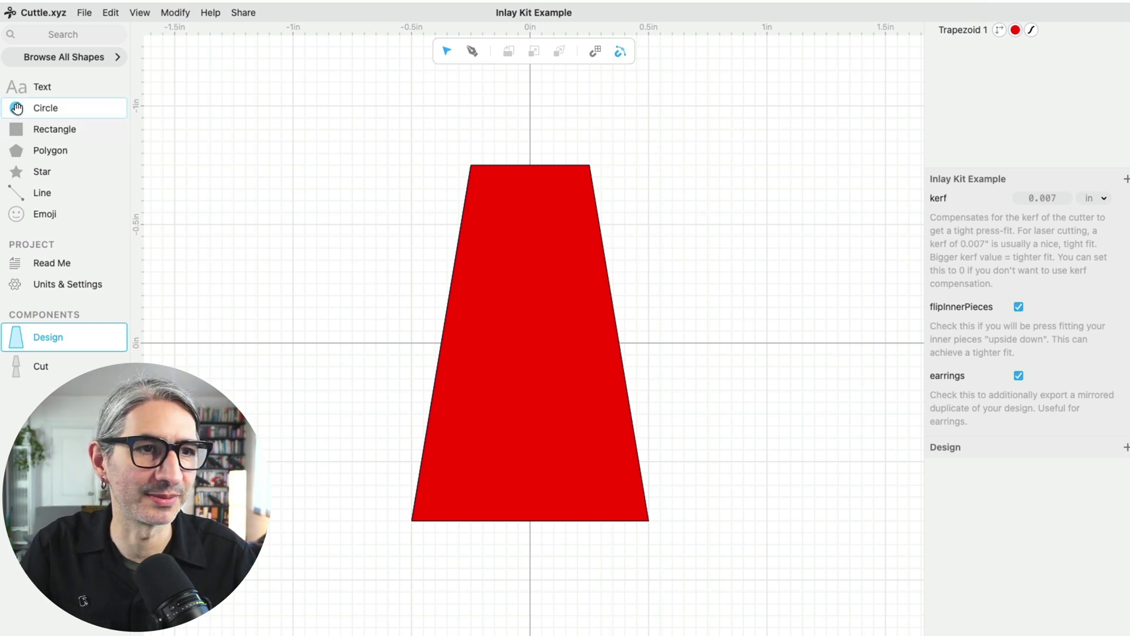
{"action": "left_click_drag", "start_coordinate": [16, 107], "coordinate": [530, 429]}
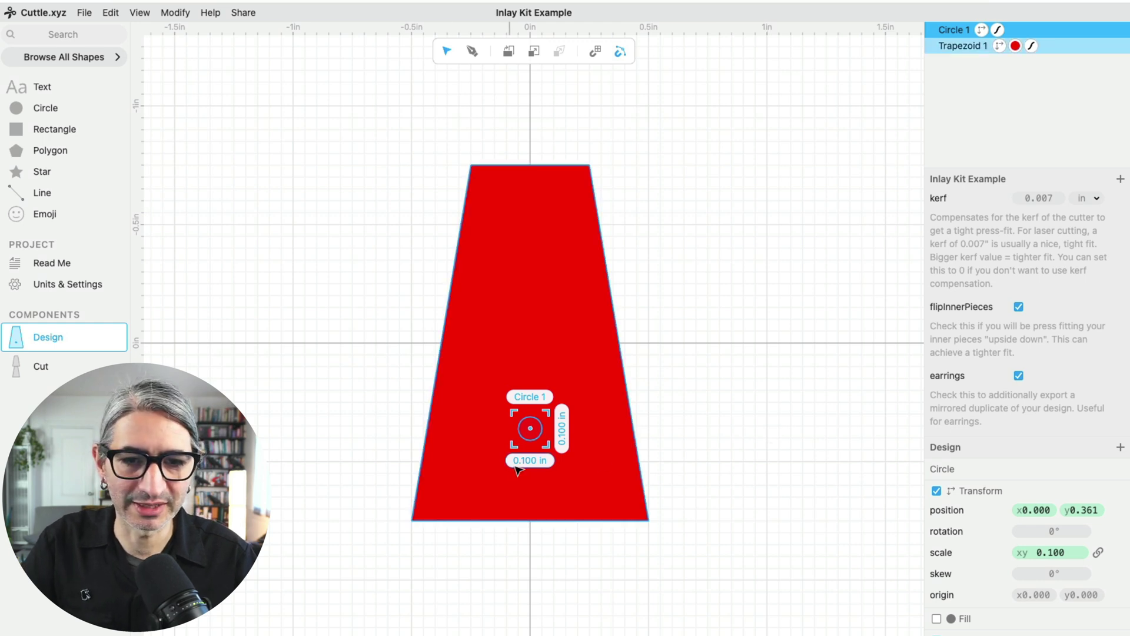
{"action": "left_click", "coordinate": [527, 462]}
{"action": "type", "text": "0.6"}
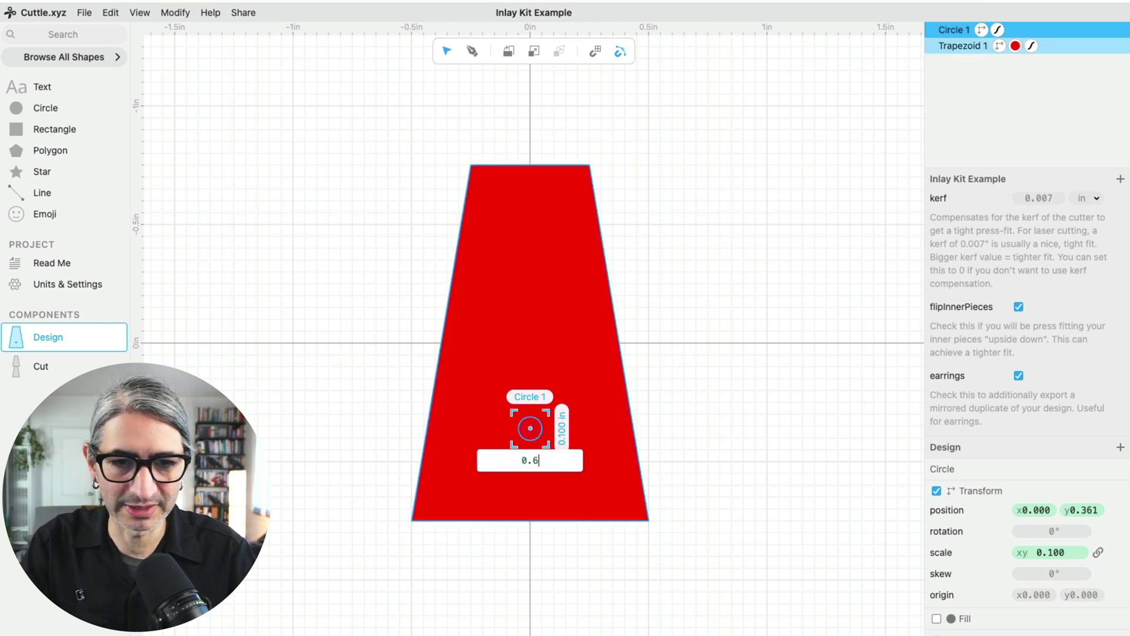
{"action": "key", "text": "Return"}
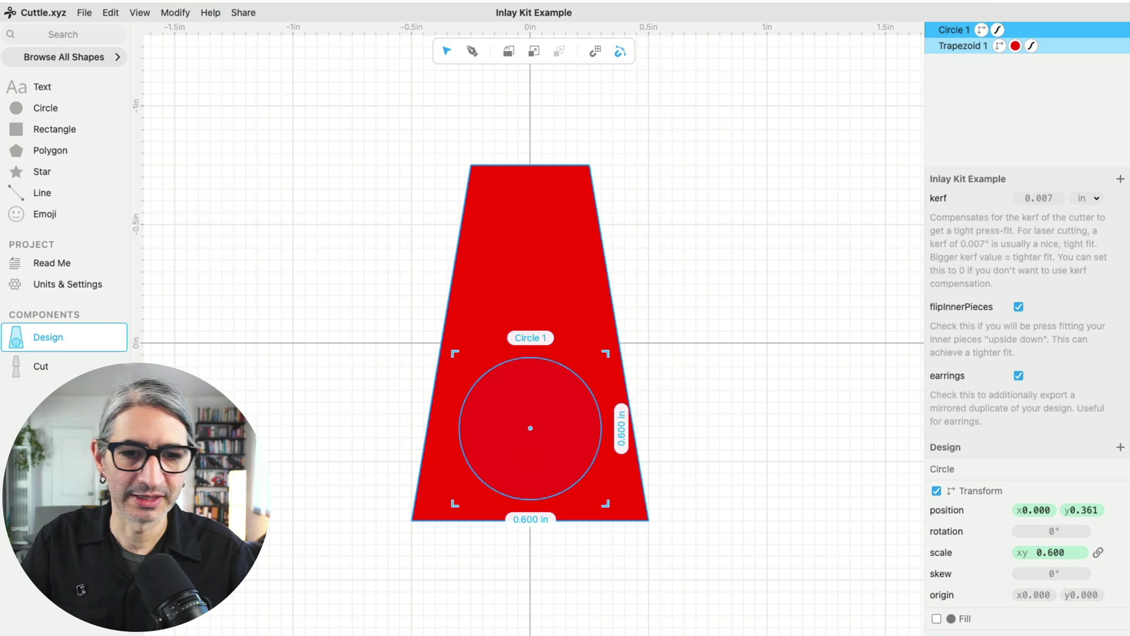
{"action": "mouse_move", "coordinate": [529, 419]}
{"action": "left_mouse_down"}
{"action": "mouse_move", "coordinate": [533, 392]}
{"action": "mouse_move", "coordinate": [532, 414]}
{"action": "left_mouse_up"}
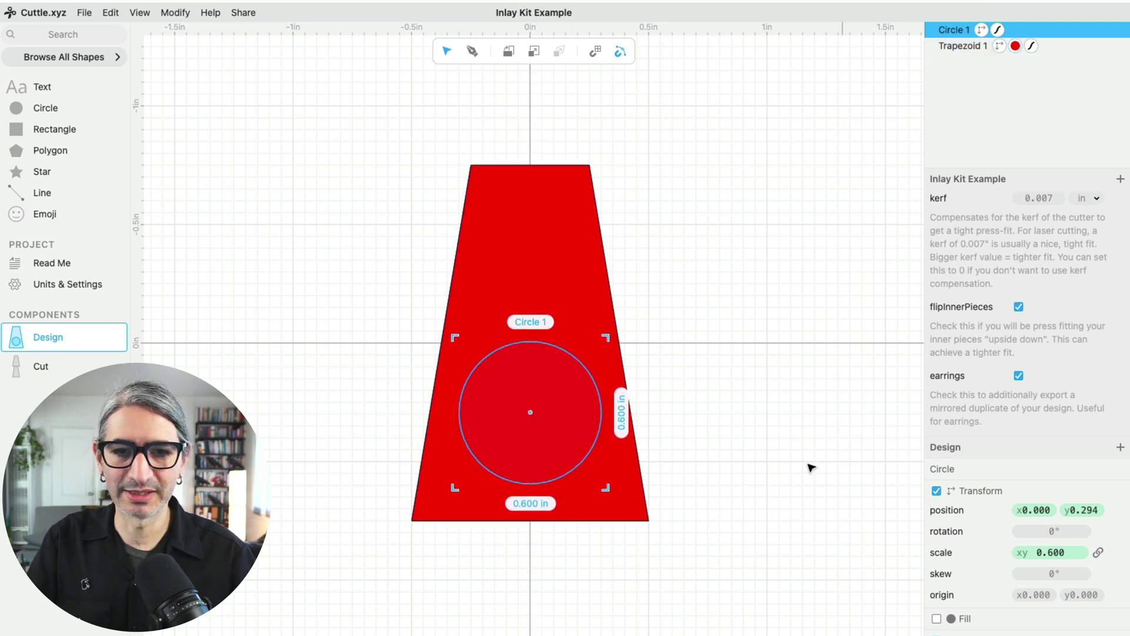
{"action": "left_click", "coordinate": [804, 468]}
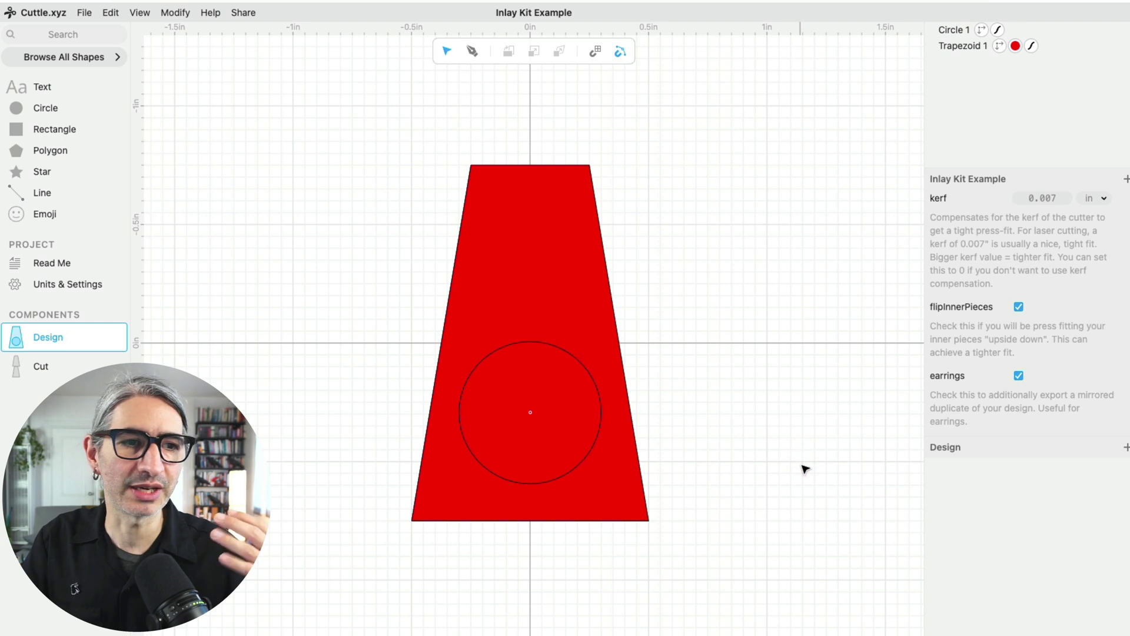
Step: Fill the 0.6 in circle with magenta and view the resulting layout in the Cut component
{"action": "left_click", "coordinate": [599, 390]}
{"action": "scroll", "coordinate": [977, 522], "scroll_direction": "down", "scroll_amount": 2}
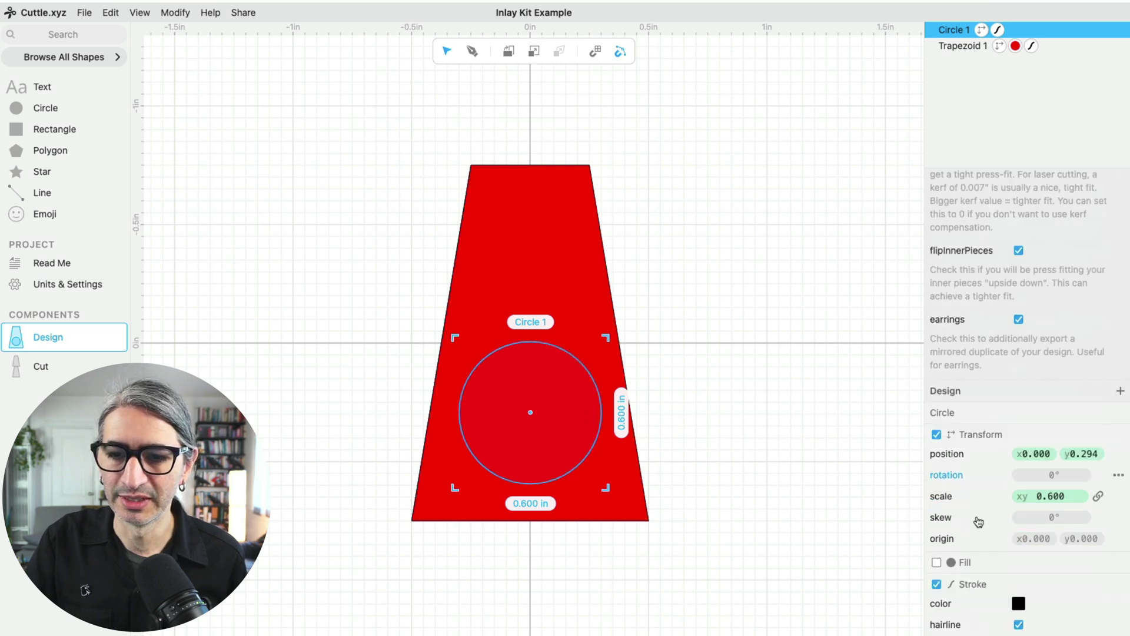
{"action": "left_click", "coordinate": [937, 563]}
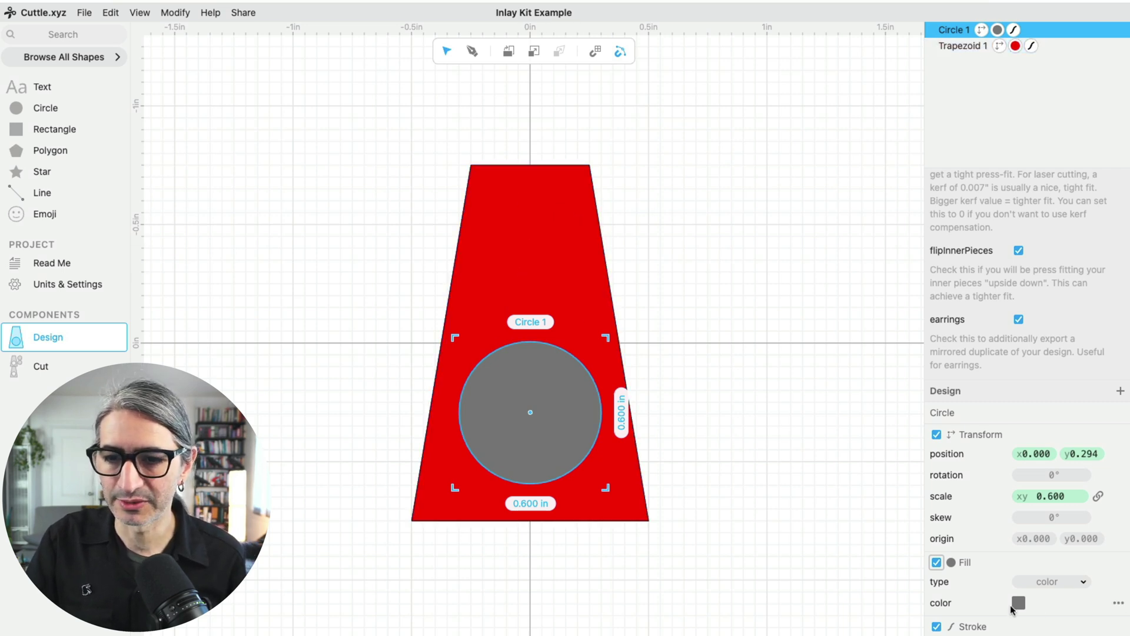
{"action": "left_click", "coordinate": [1017, 602]}
{"action": "left_click", "coordinate": [934, 580]}
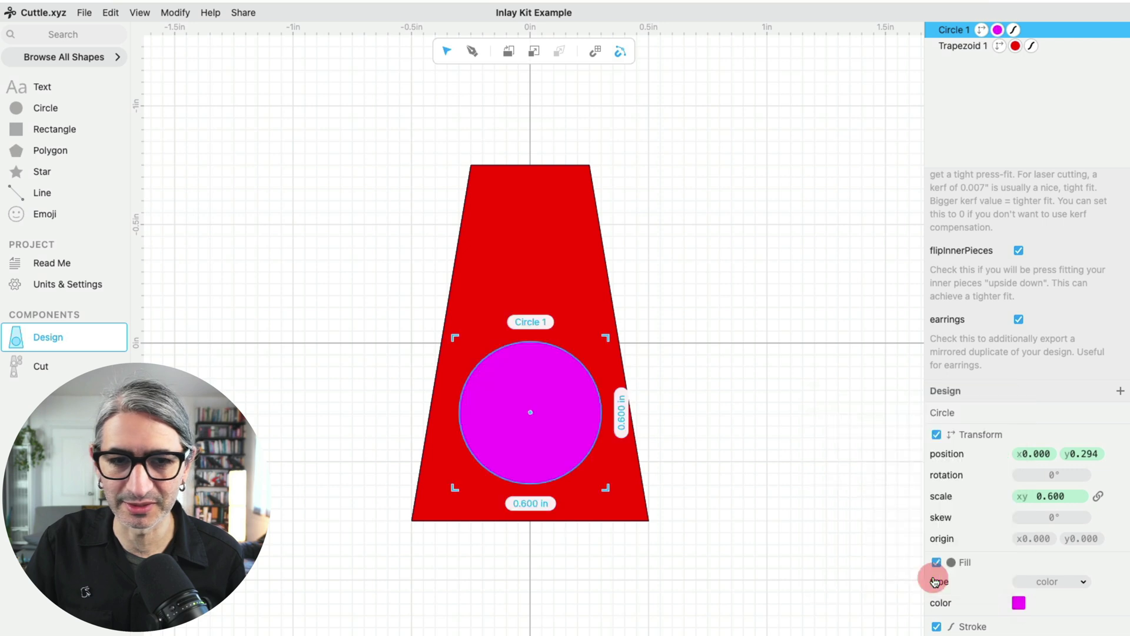
{"action": "left_click", "coordinate": [789, 436]}
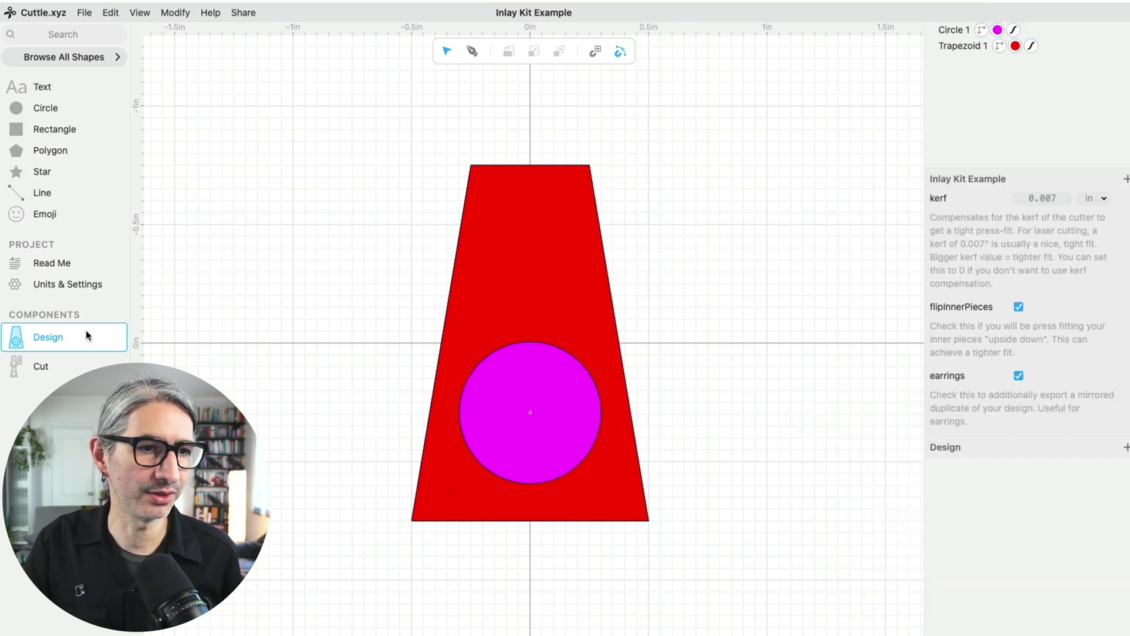
{"action": "left_click", "coordinate": [45, 365]}
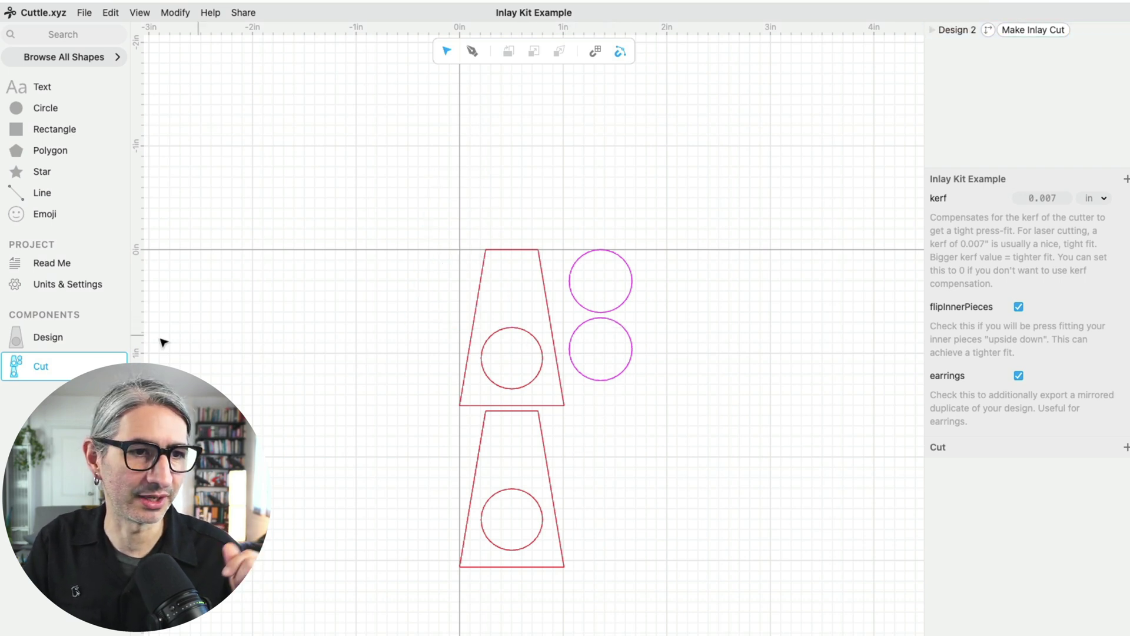
Step: In the Design component, add a 0.1 in hanging-hole circle on the centreline near the trapezoid's narrow end, at about y -0.641
{"action": "left_click", "coordinate": [75, 336]}
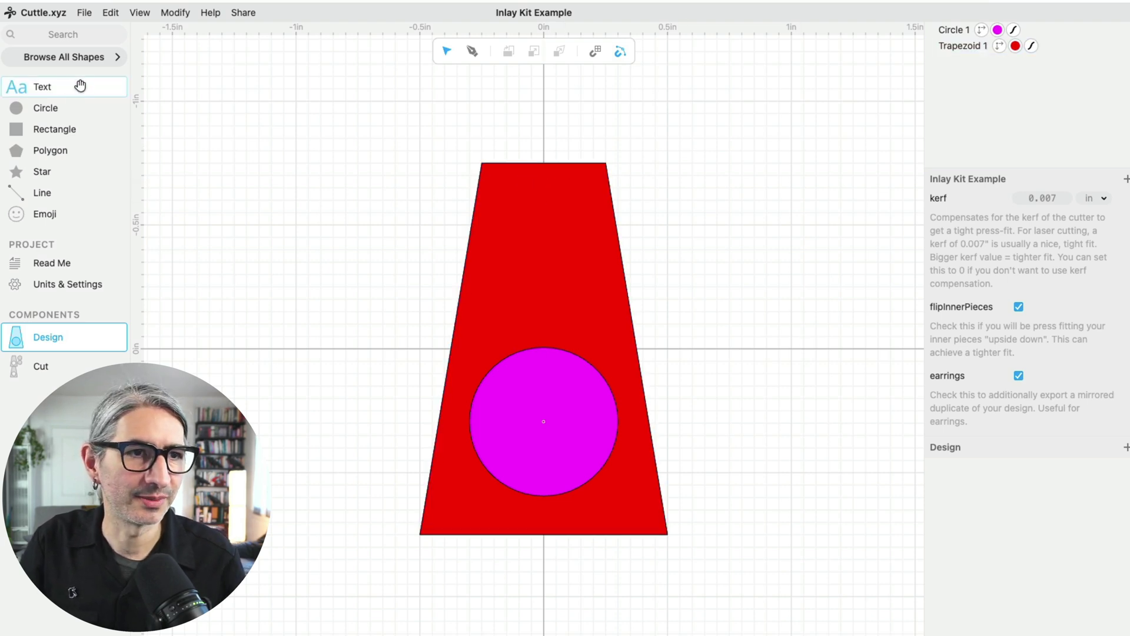
{"action": "left_click_drag", "start_coordinate": [47, 108], "coordinate": [342, 130]}
{"action": "left_click_drag", "start_coordinate": [505, 143], "coordinate": [543, 190]}
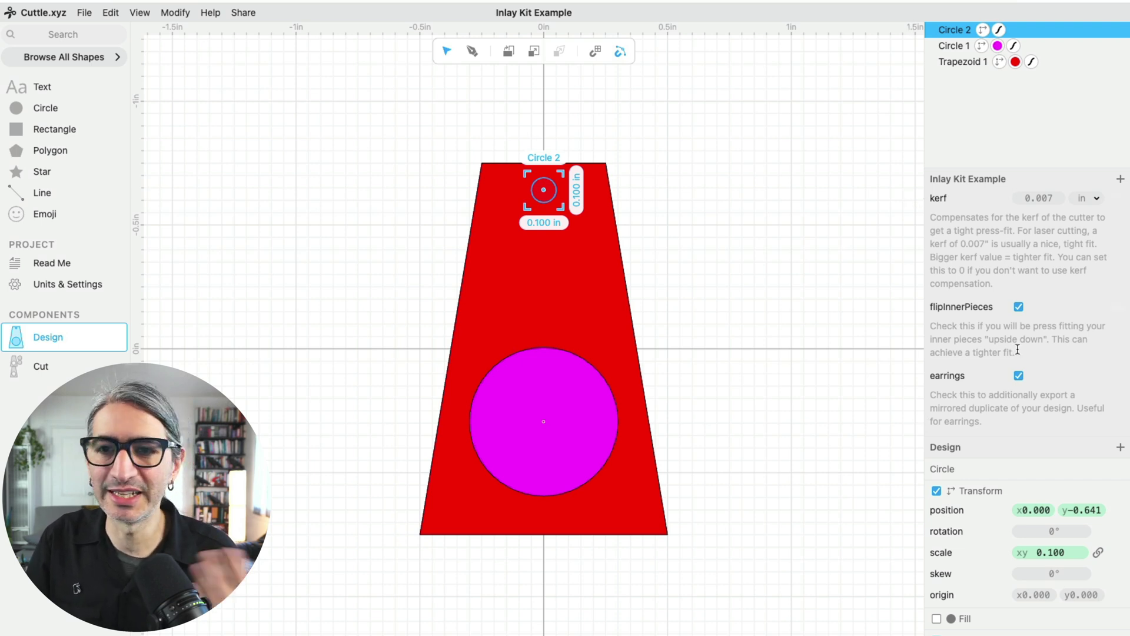
Step: Fill the small hole circle with white and view the resulting layout in the Cut component
{"action": "left_click", "coordinate": [1013, 180]}
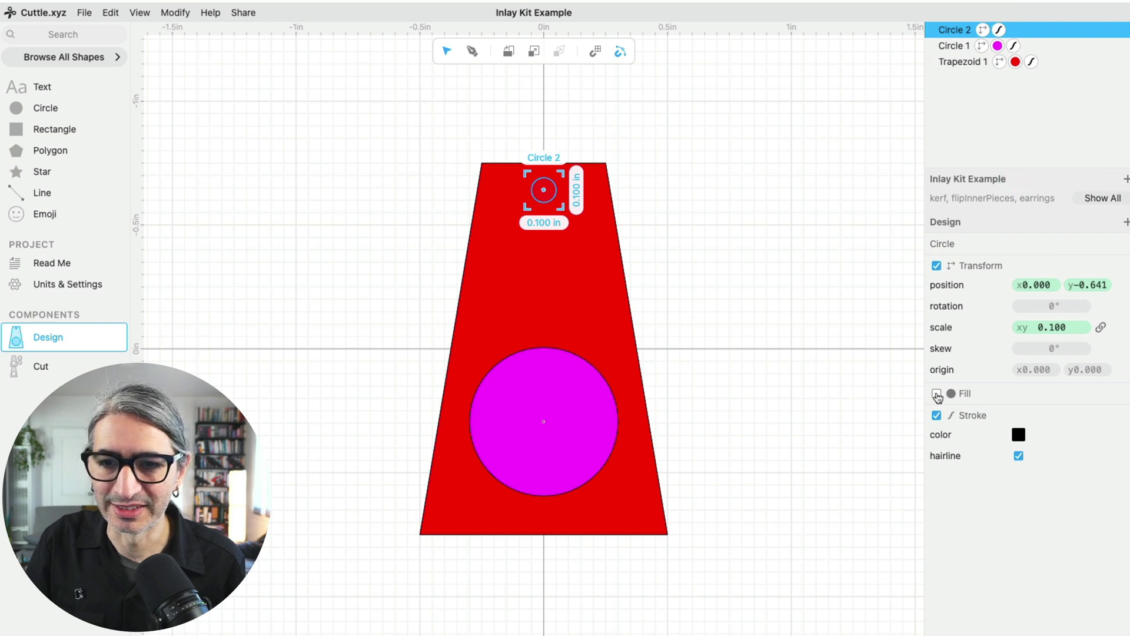
{"action": "left_click", "coordinate": [936, 395]}
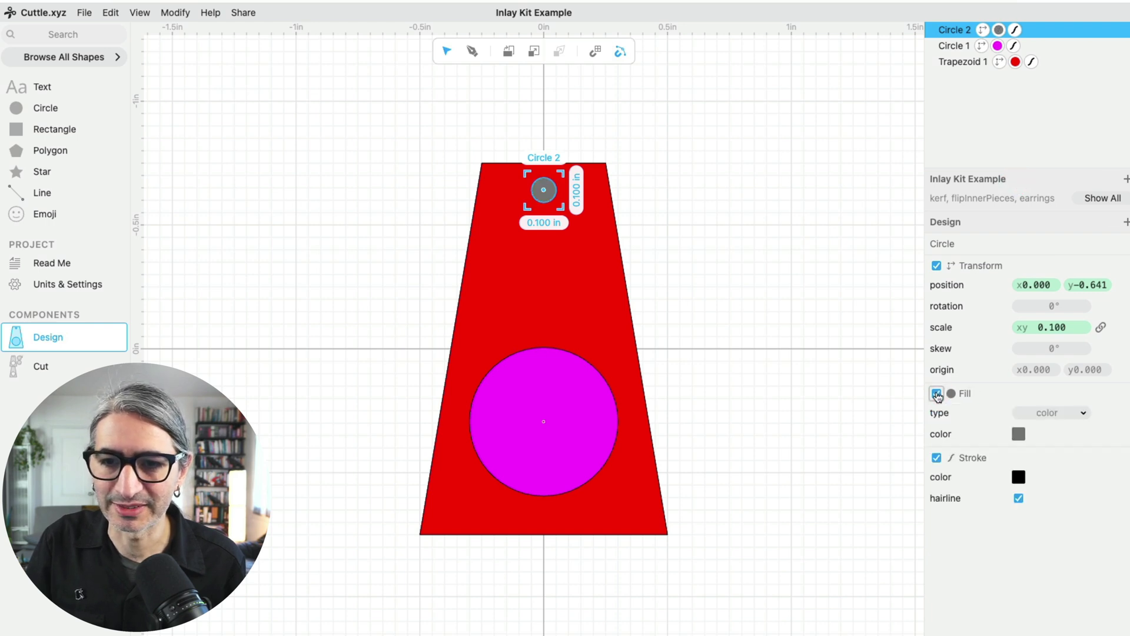
{"action": "left_click", "coordinate": [1018, 435]}
{"action": "left_click", "coordinate": [966, 412]}
{"action": "left_click", "coordinate": [865, 387]}
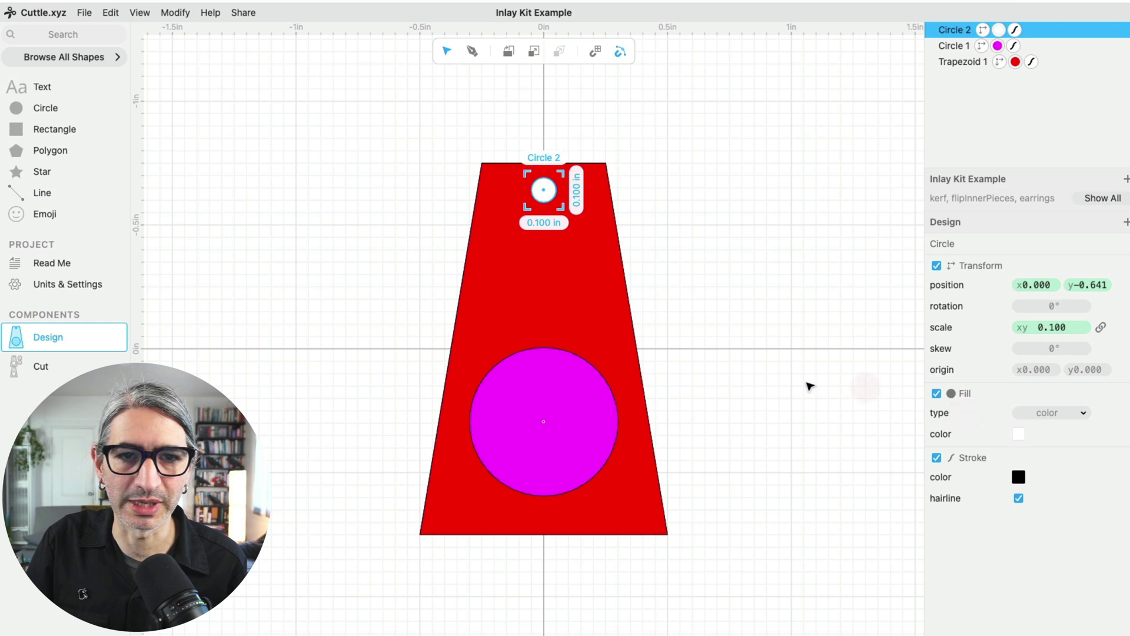
{"action": "left_click", "coordinate": [792, 381]}
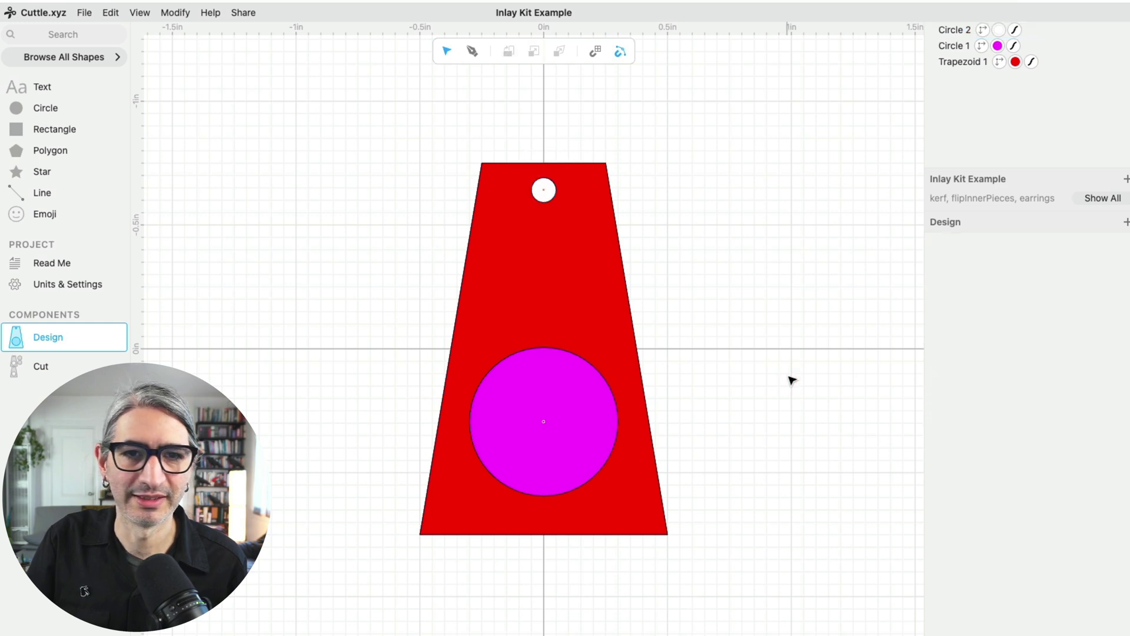
{"action": "left_click", "coordinate": [50, 365]}
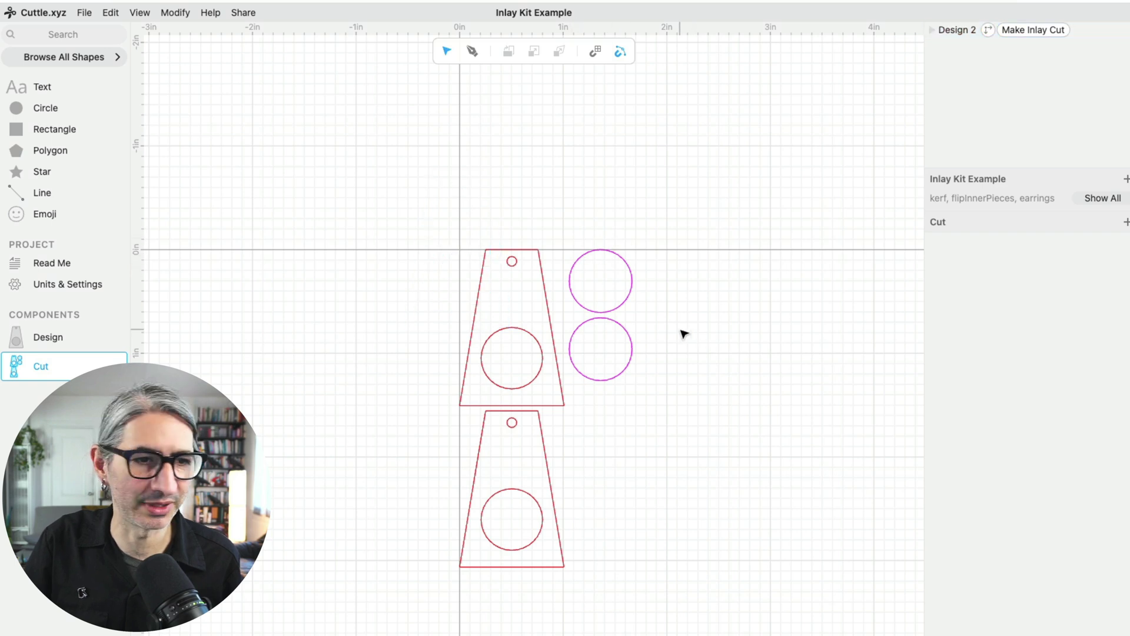
Step: In the Design component, set the white hanging-hole circle's scale to 0.06
{"action": "left_click", "coordinate": [27, 340]}
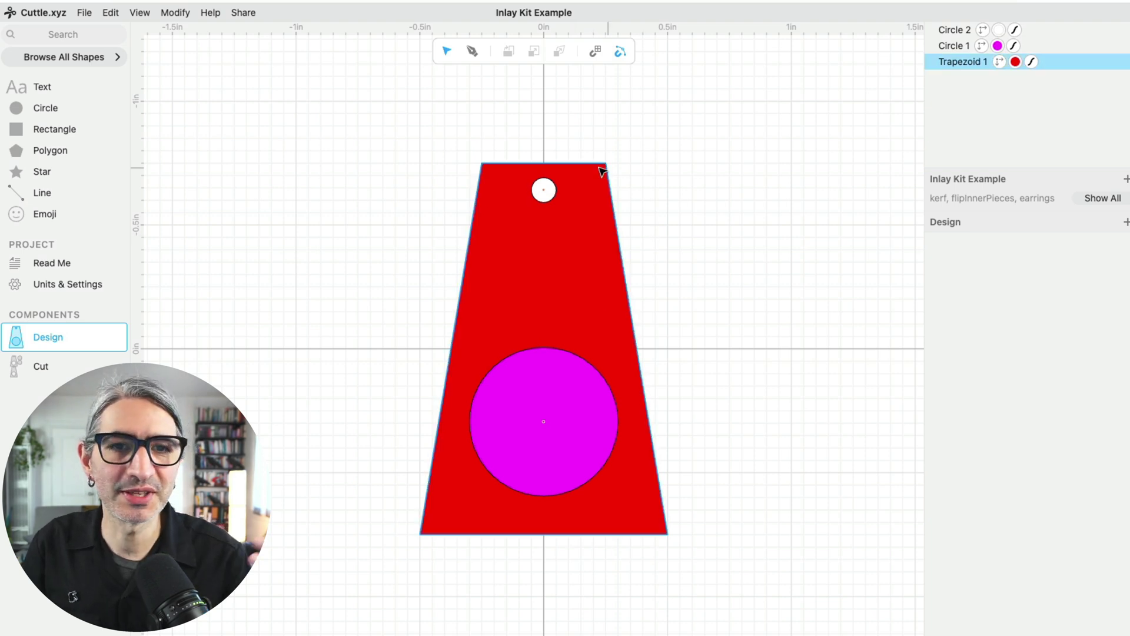
{"action": "left_click", "coordinate": [553, 187]}
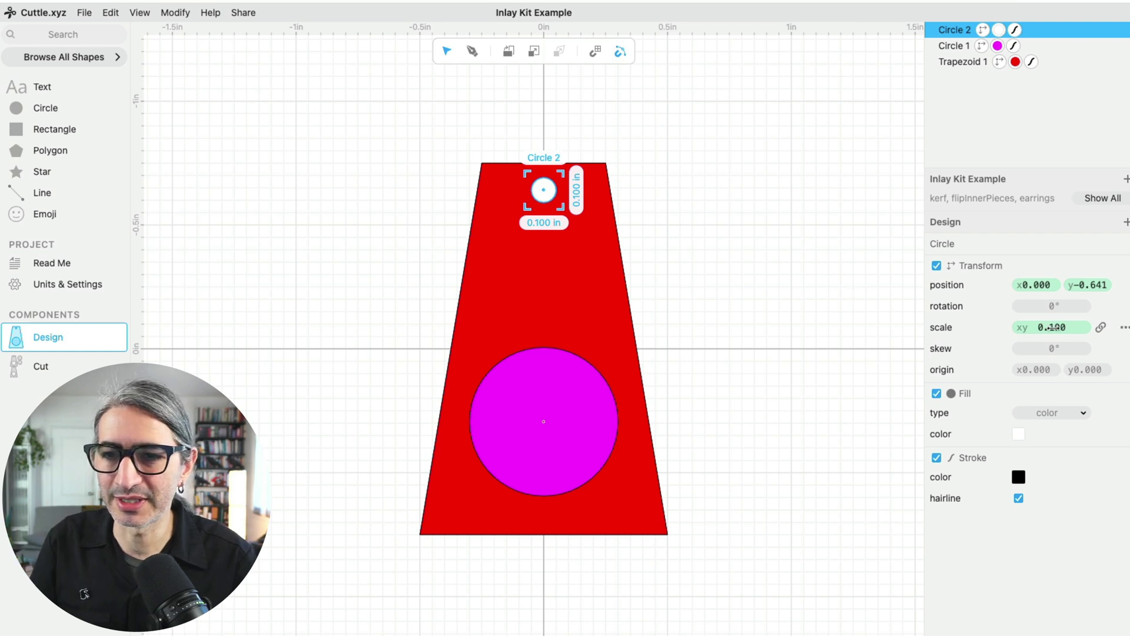
{"action": "left_click", "coordinate": [1067, 328]}
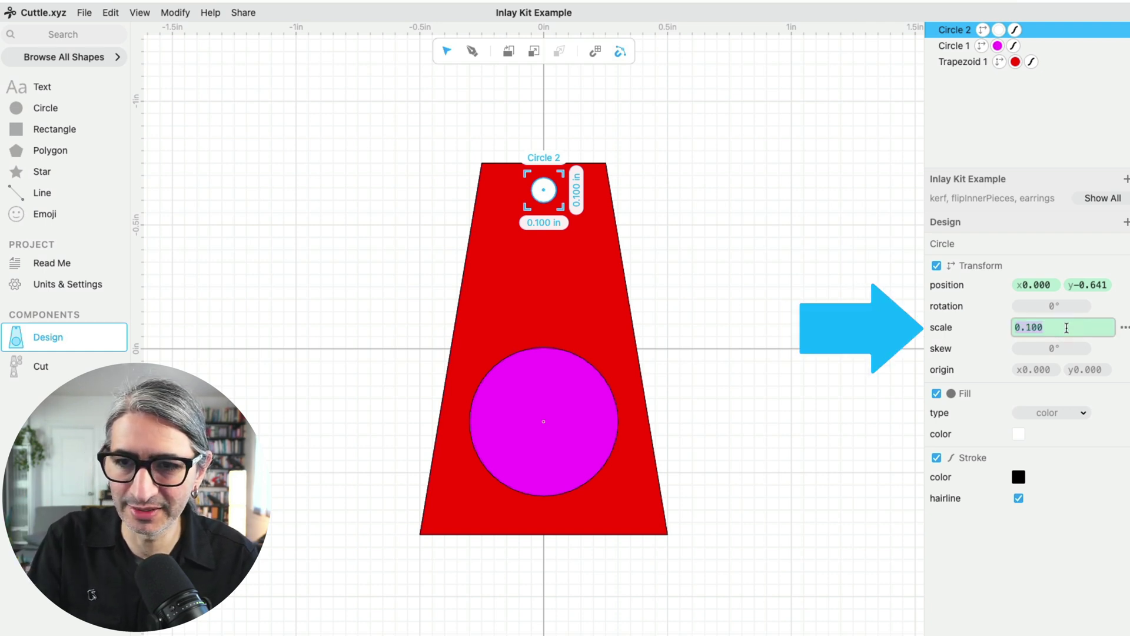
{"action": "type", "text": "0.06"}
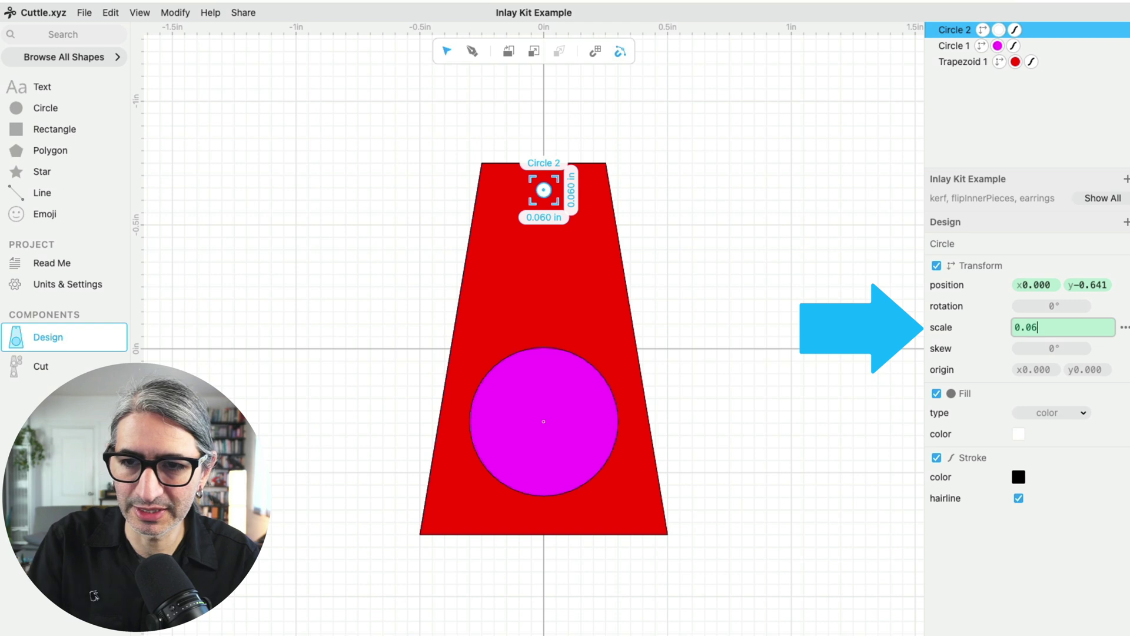
{"action": "key", "text": "Return"}
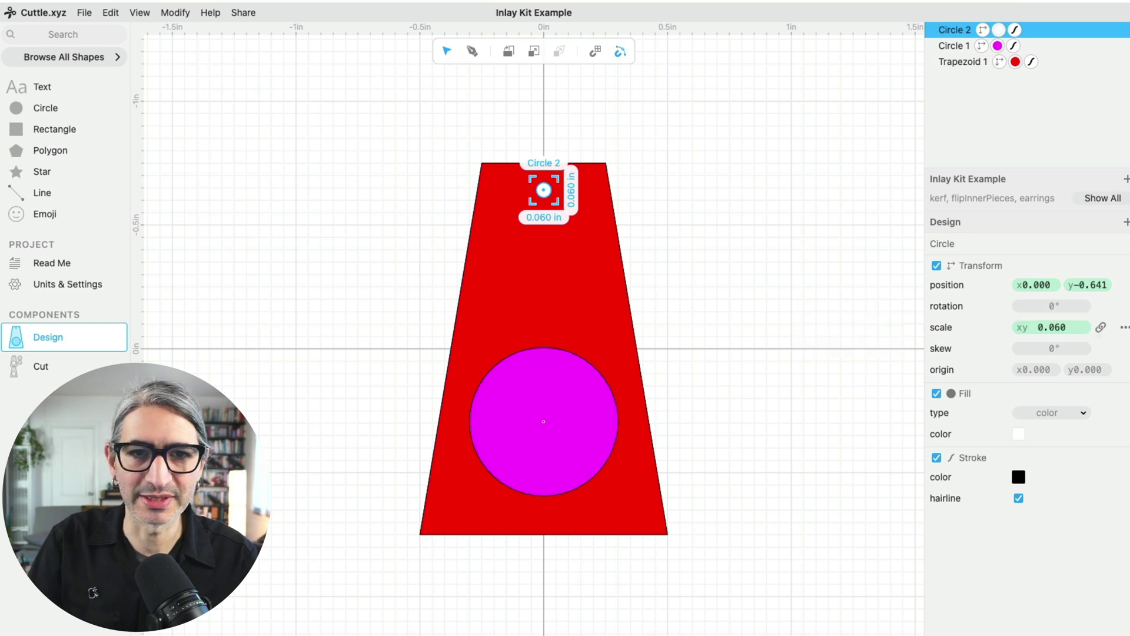
{"action": "left_click", "coordinate": [738, 189]}
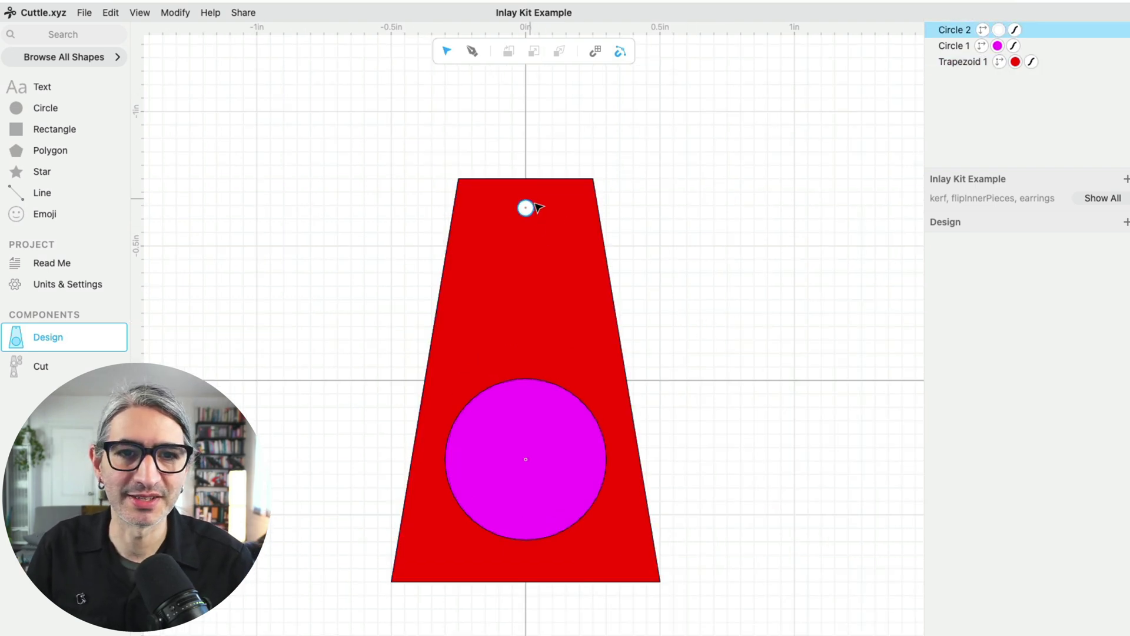
Step: Snap the hanging hole to the trapezoid's narrow edge at y -0.720, and shift it inward by one hole diameter to y -0.660
{"action": "scroll", "coordinate": [528, 209], "scroll_direction": "up", "scroll_amount": 10}
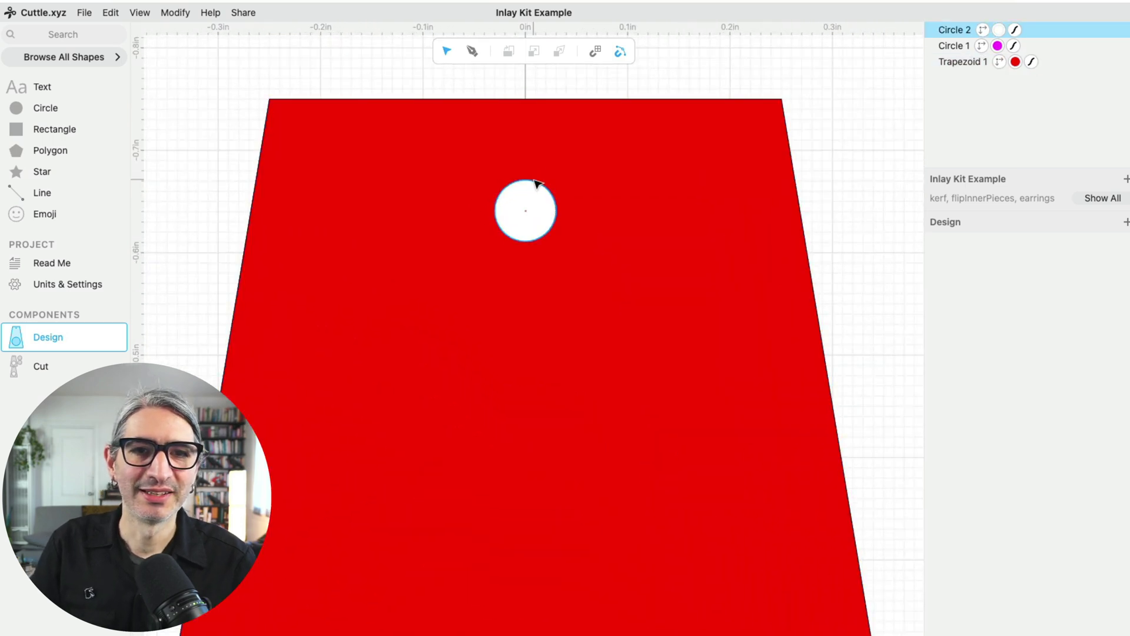
{"action": "left_click_drag", "start_coordinate": [528, 181], "coordinate": [529, 105]}
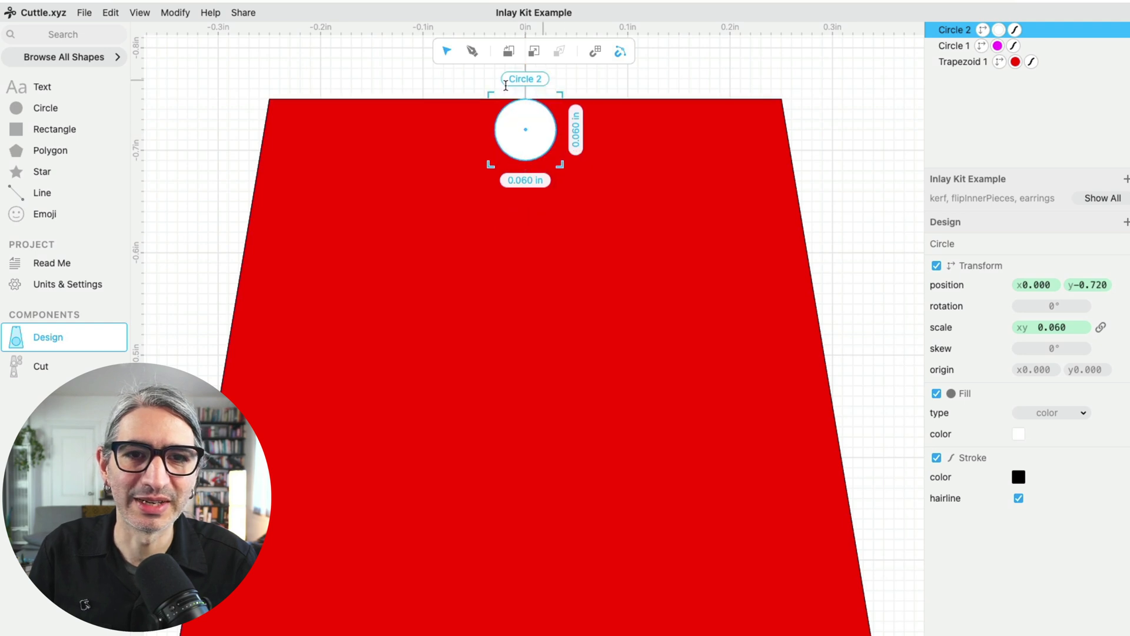
{"action": "left_click", "coordinate": [633, 91]}
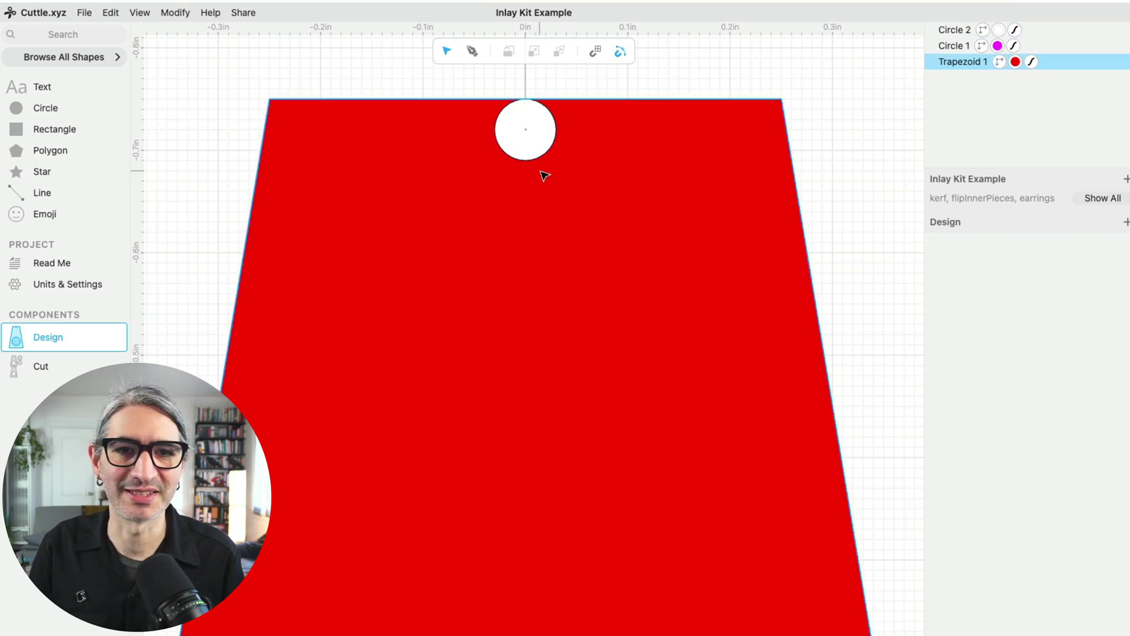
{"action": "left_click", "coordinate": [603, 237]}
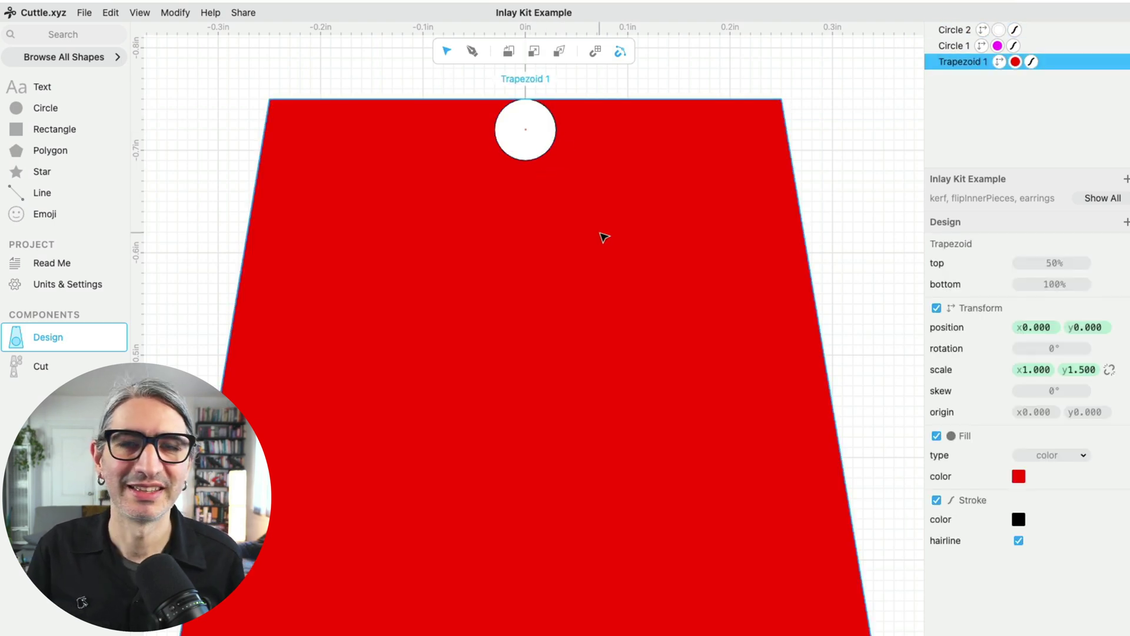
{"action": "left_click", "coordinate": [547, 156]}
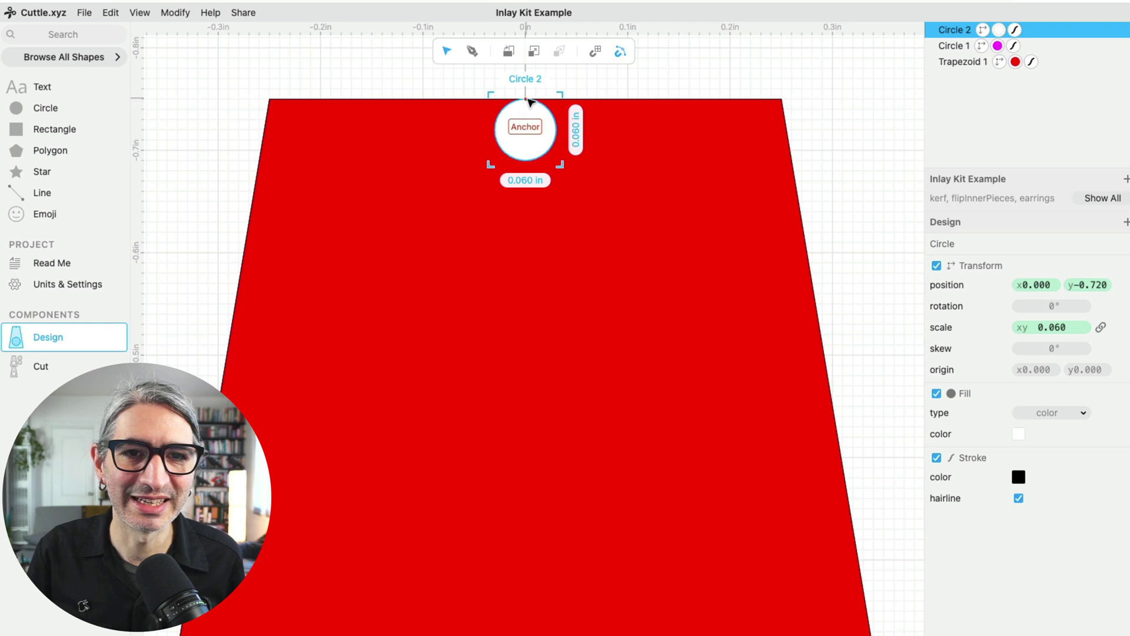
{"action": "left_click_drag", "start_coordinate": [528, 102], "coordinate": [533, 165]}
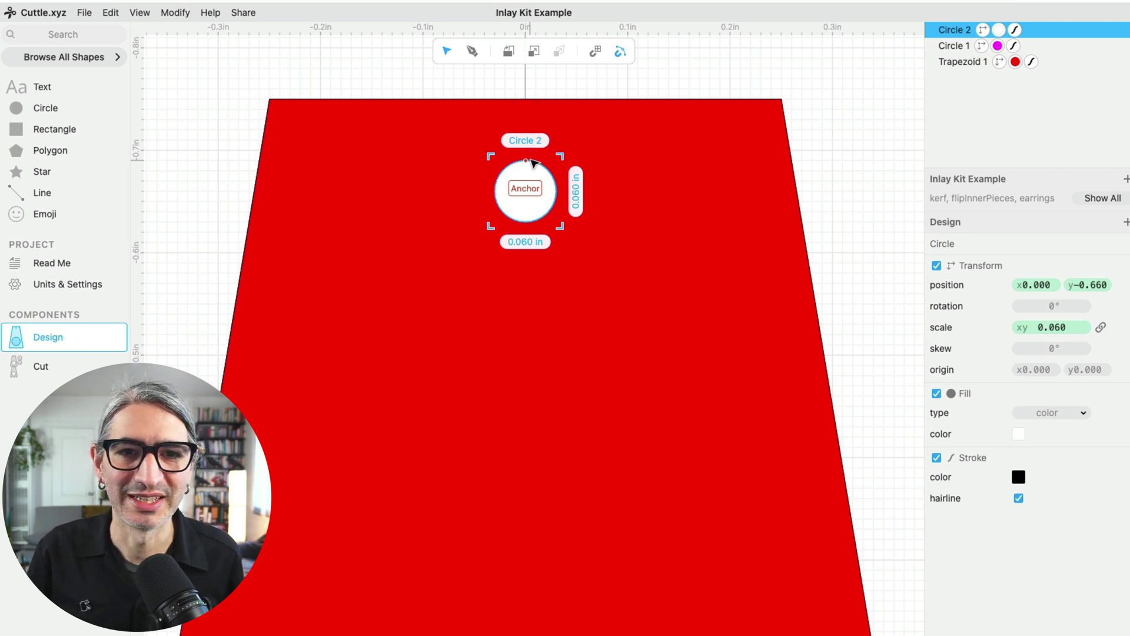
{"action": "left_click", "coordinate": [846, 319]}
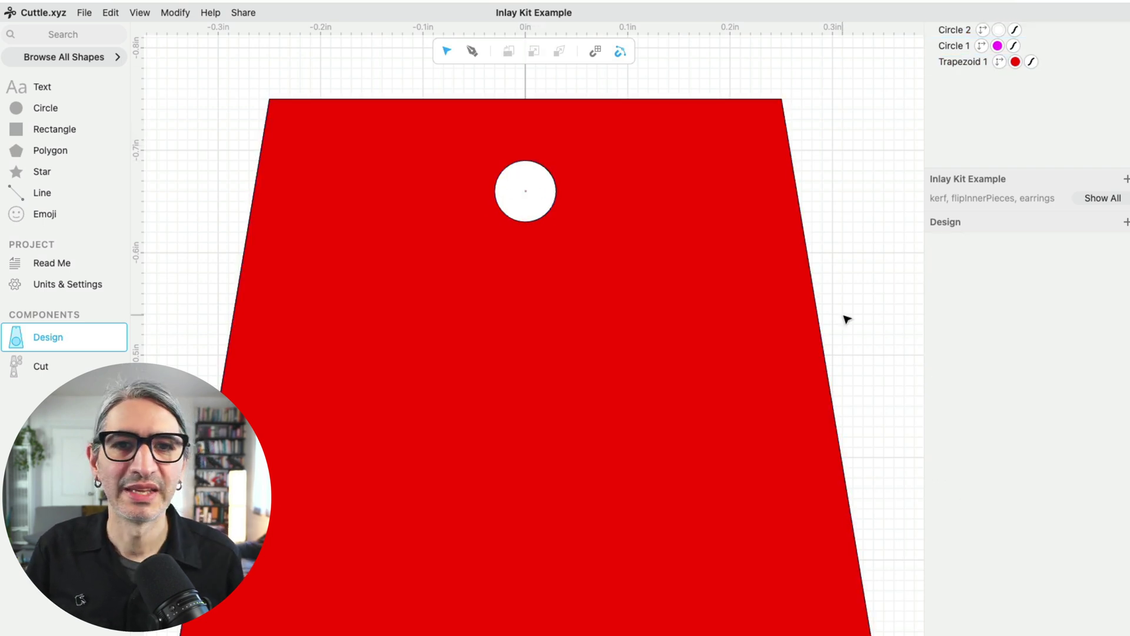
Step: Apply Round Corners to the red trapezoid with a radius slightly below 0.25
{"action": "scroll", "coordinate": [848, 319], "scroll_direction": "down", "scroll_amount": 1}
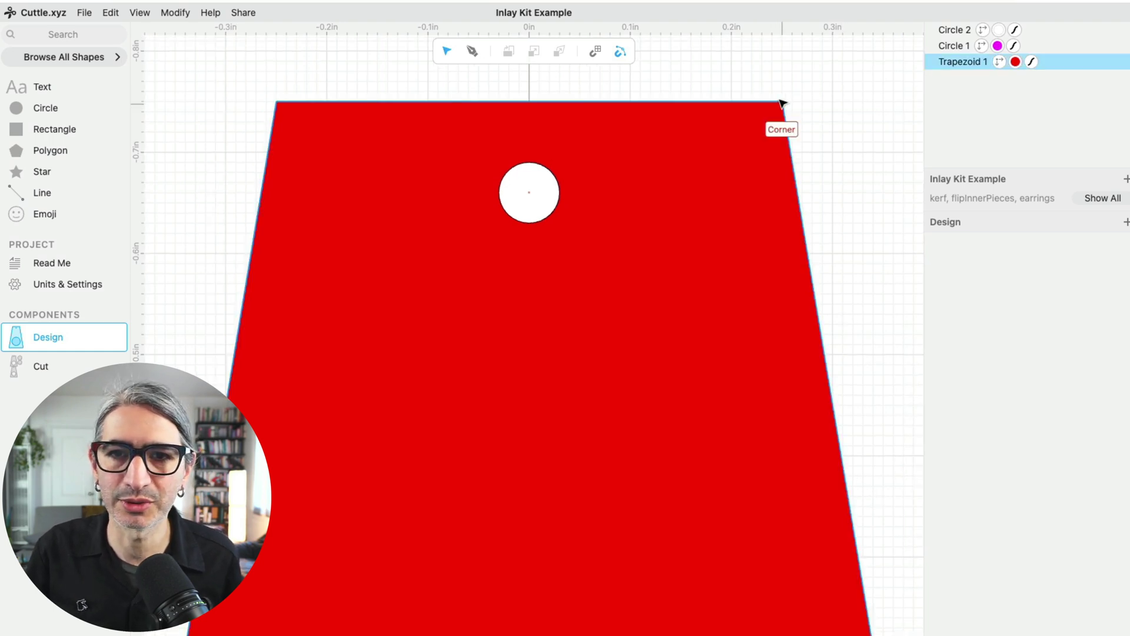
{"action": "scroll", "coordinate": [839, 308], "scroll_direction": "down", "scroll_amount": 5}
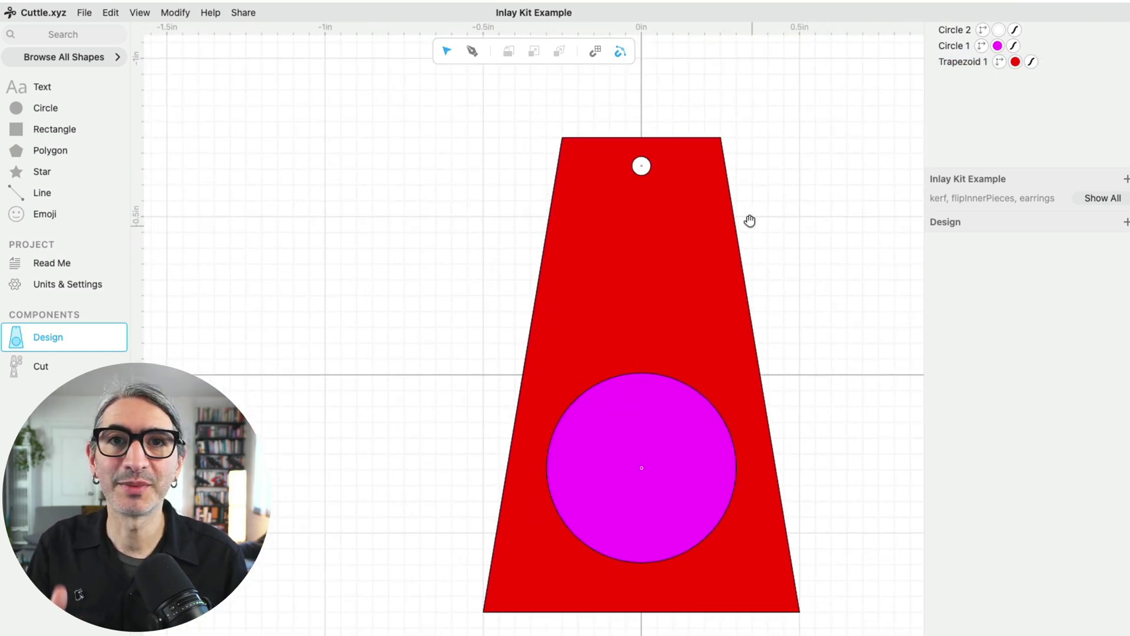
{"action": "scroll", "coordinate": [770, 213], "scroll_direction": "down", "scroll_amount": 3}
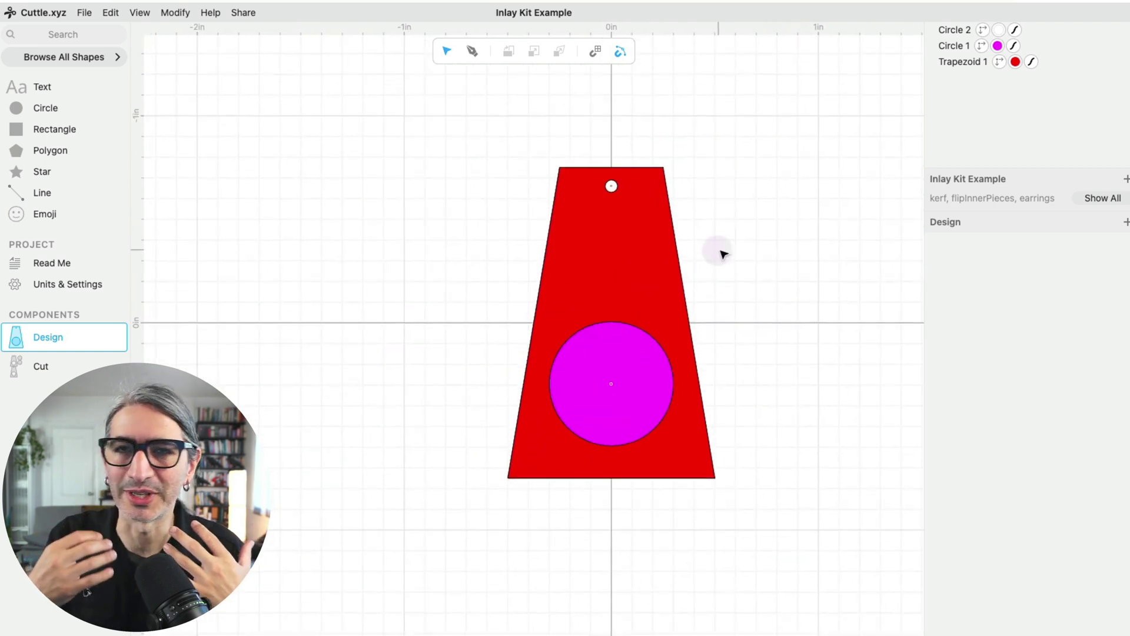
{"action": "scroll", "coordinate": [740, 253], "scroll_direction": "down", "scroll_amount": 2}
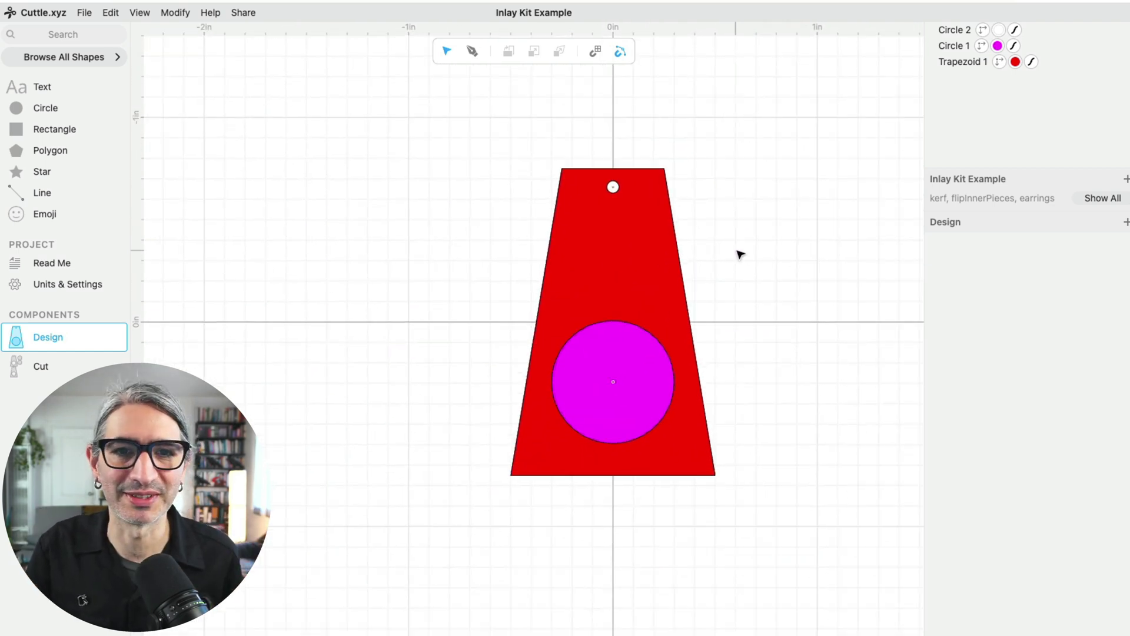
{"action": "left_click_drag", "start_coordinate": [740, 252], "coordinate": [694, 255]}
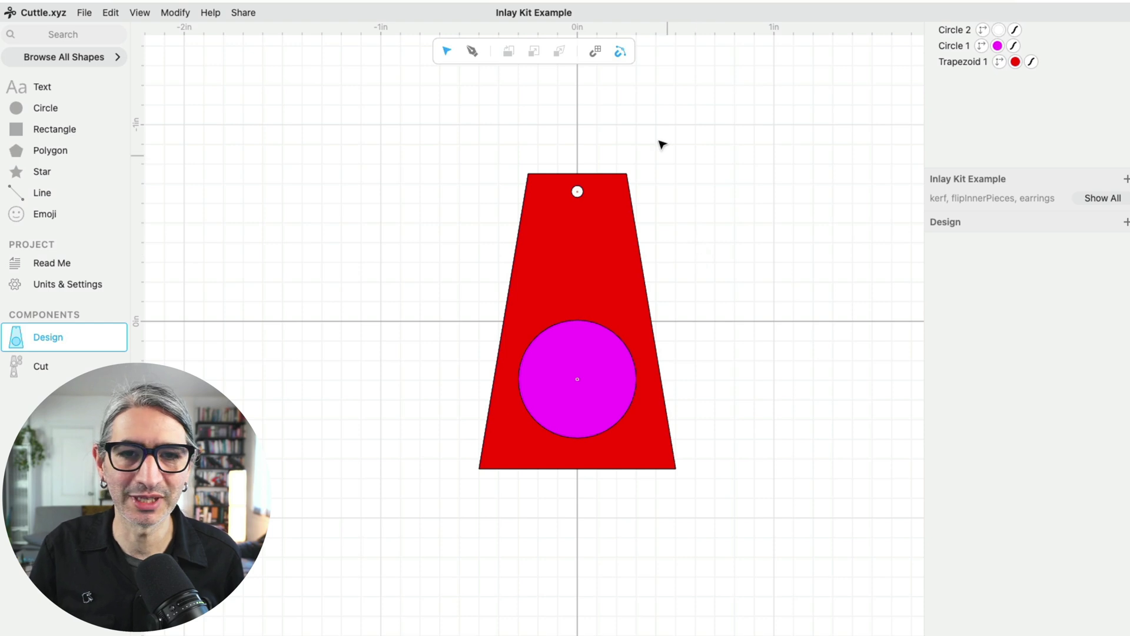
{"action": "left_click", "coordinate": [630, 258]}
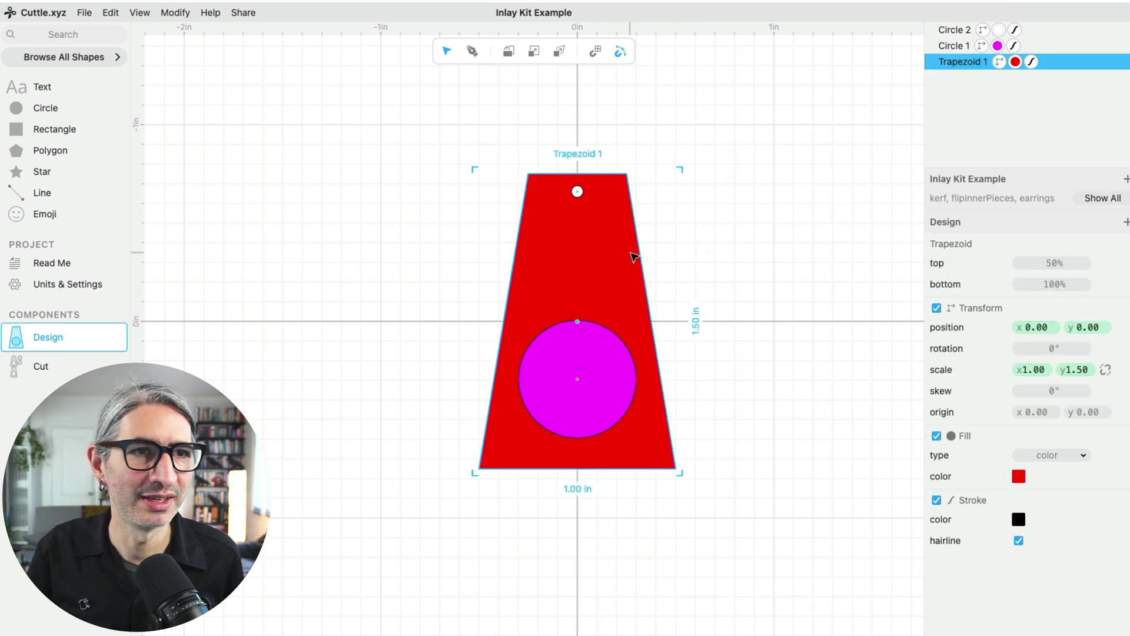
{"action": "left_click", "coordinate": [181, 14]}
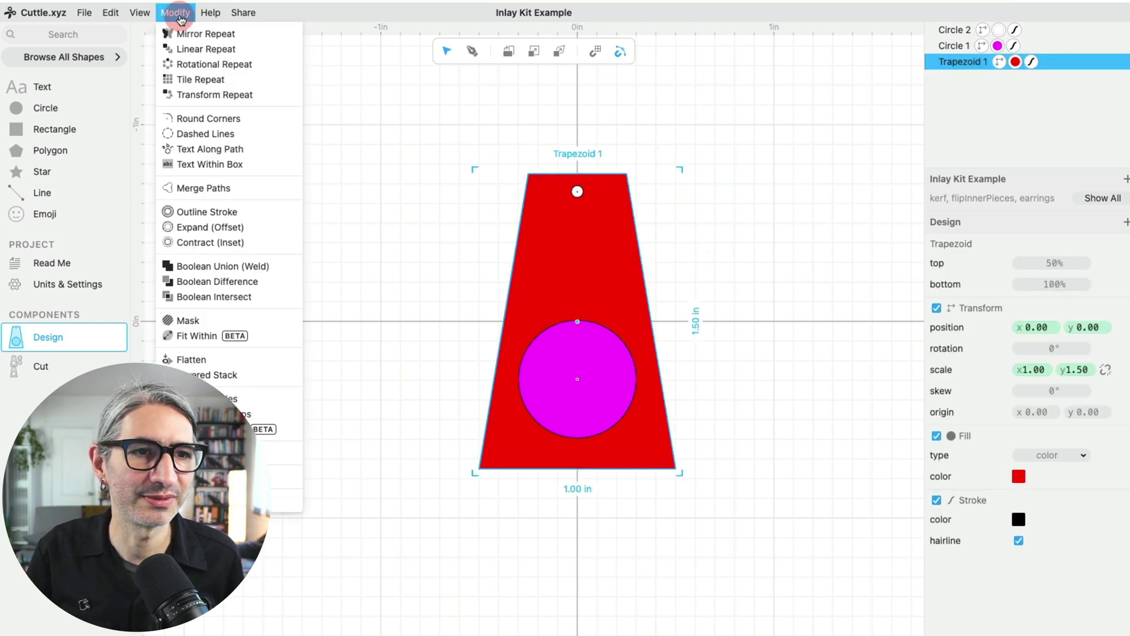
{"action": "left_click", "coordinate": [196, 121]}
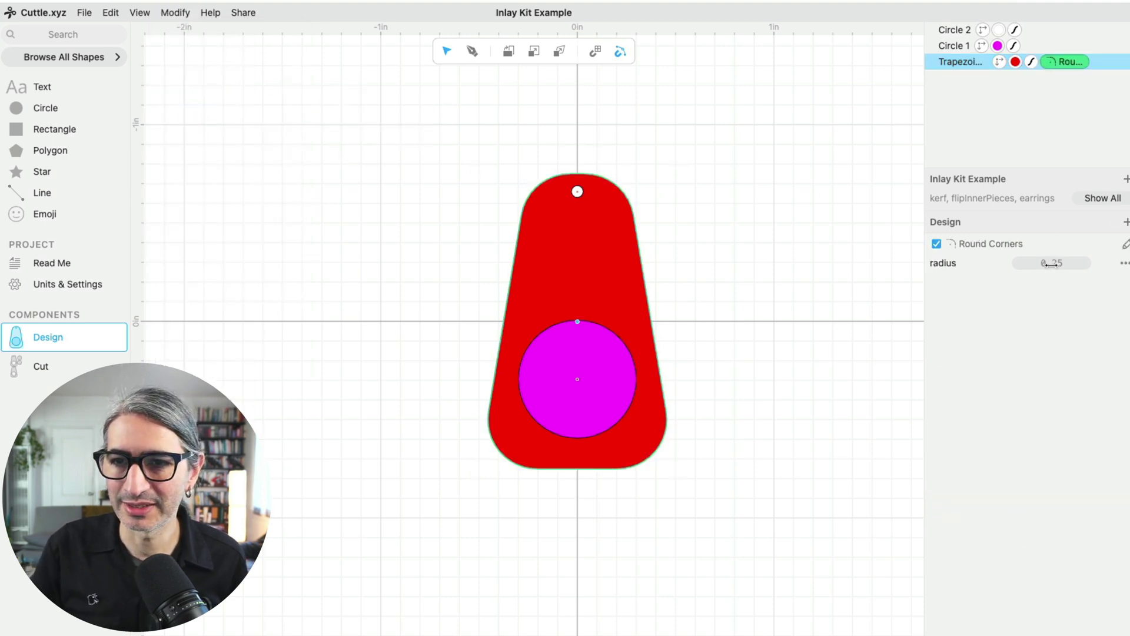
{"action": "left_click_drag", "start_coordinate": [1050, 265], "coordinate": [1040, 263]}
{"action": "left_click", "coordinate": [761, 319]}
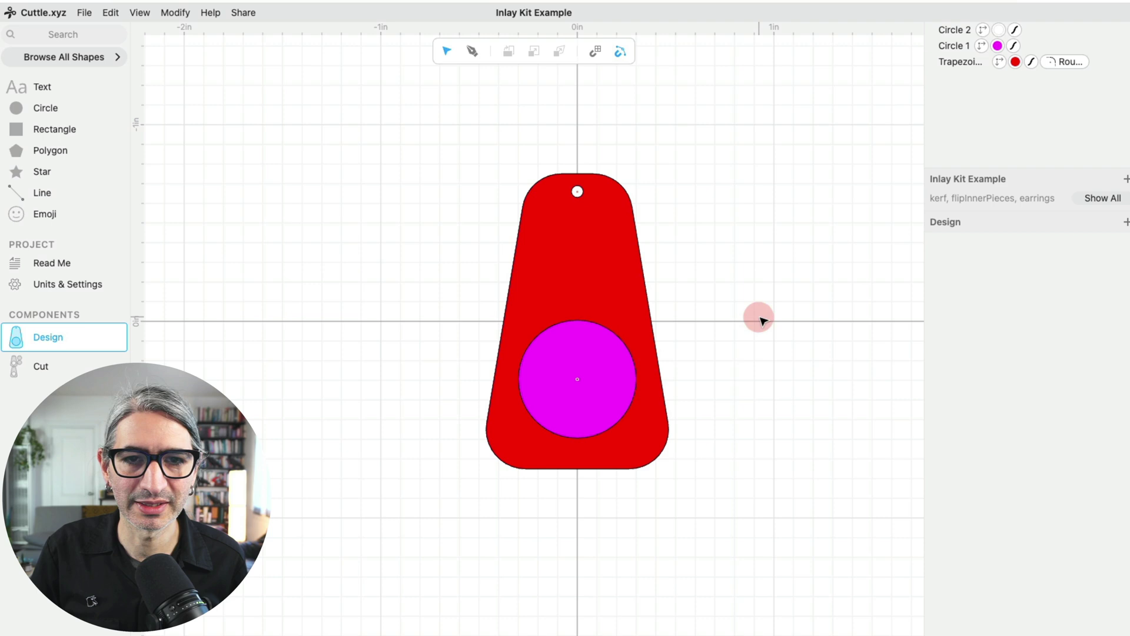
{"action": "scroll", "coordinate": [768, 319], "scroll_direction": "down", "scroll_amount": 1}
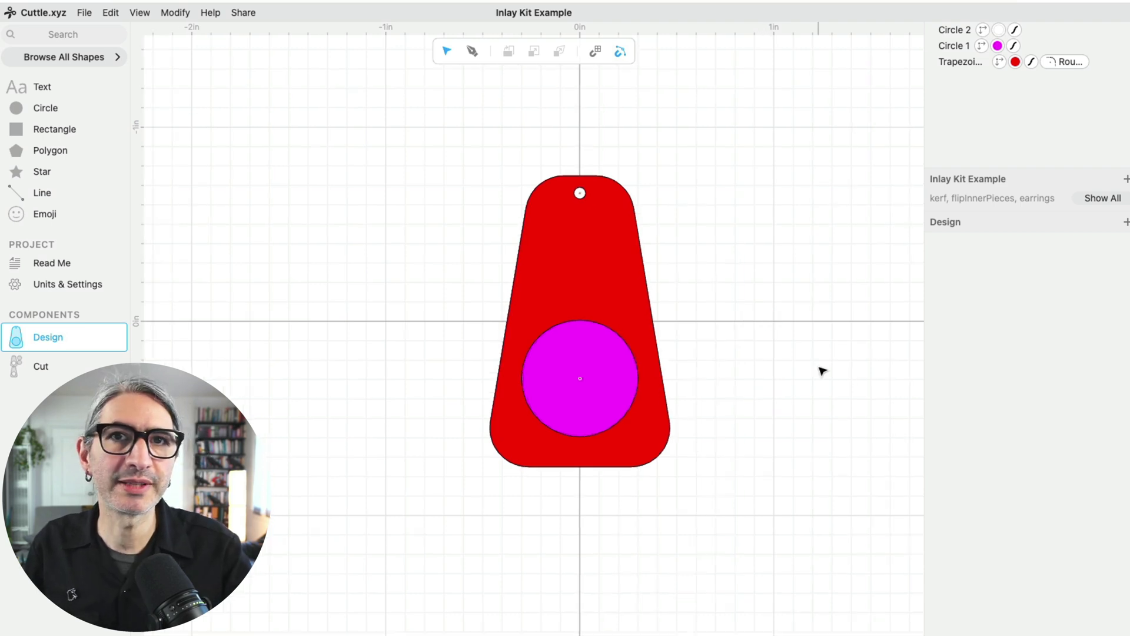
Step: Export the Cut component as Inlay Kit Example - Cut.svg, optimized as Standard SVG (default)
{"action": "left_click", "coordinate": [64, 363]}
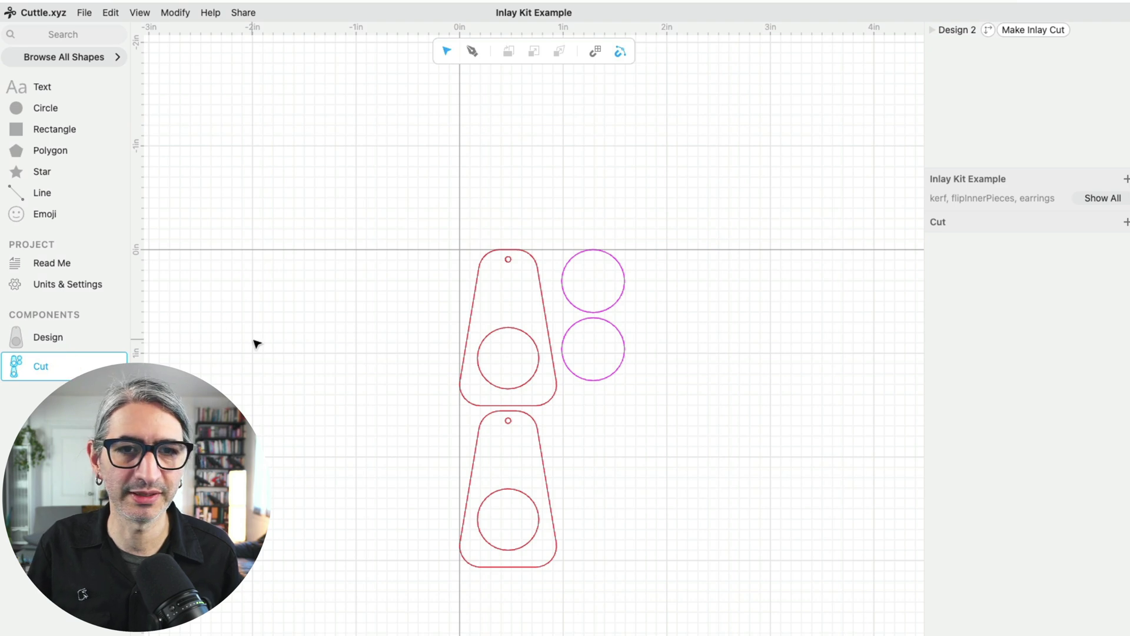
{"action": "left_click", "coordinate": [84, 13]}
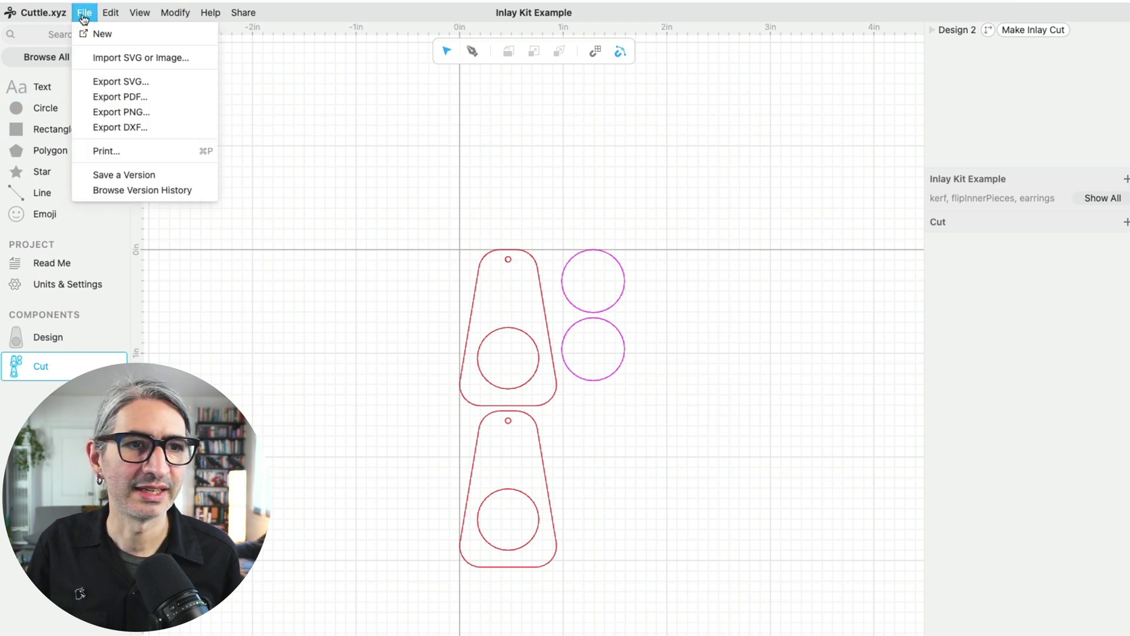
{"action": "left_click", "coordinate": [158, 86]}
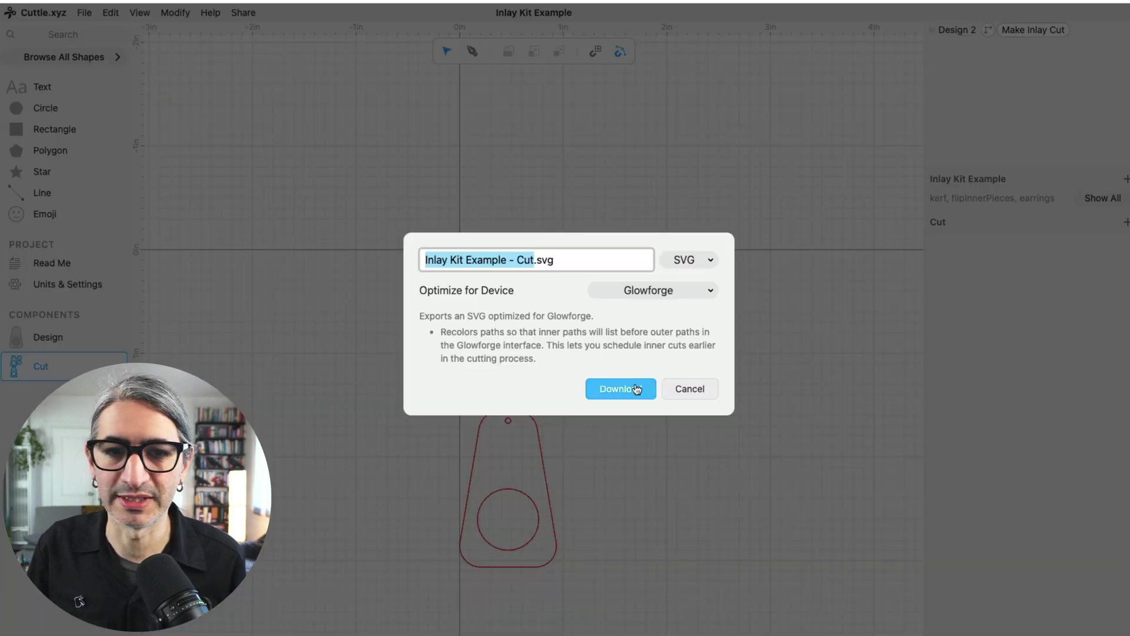
{"action": "left_click", "coordinate": [656, 290]}
{"action": "left_click", "coordinate": [638, 274]}
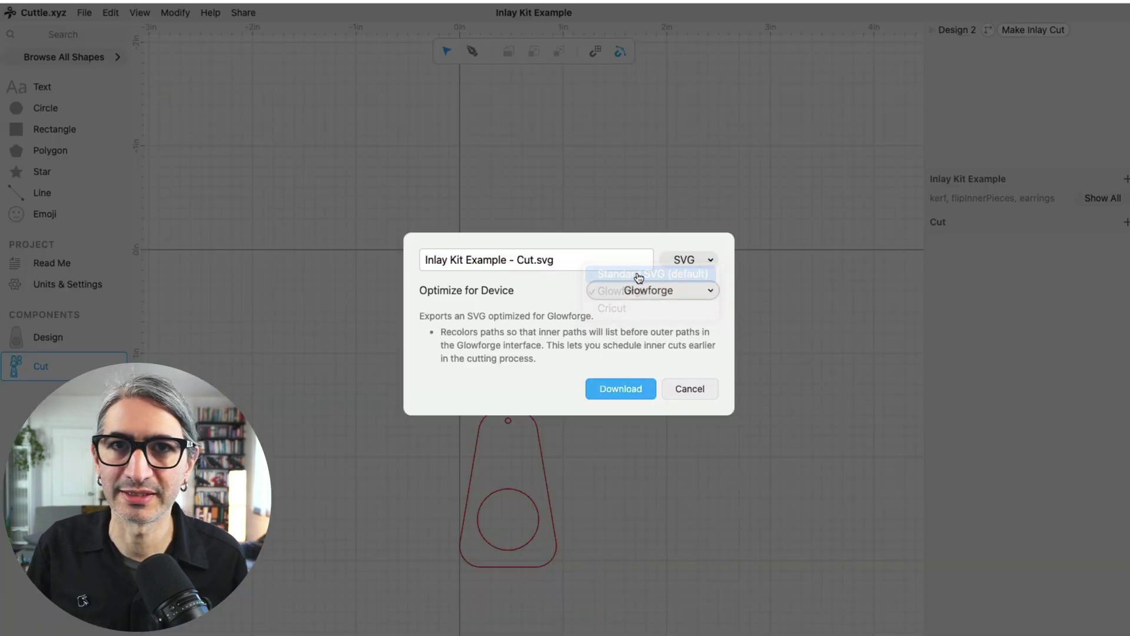
{"action": "left_click", "coordinate": [624, 355]}
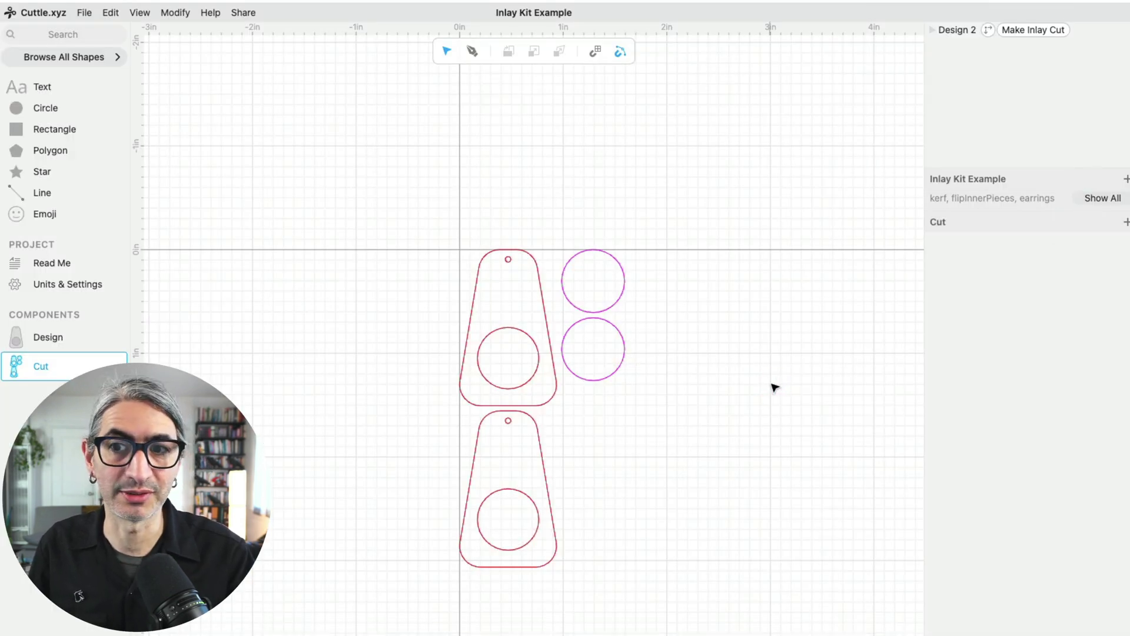
Step: Show all of the project's parameters and delete every shape from the Design component
{"action": "left_click", "coordinate": [1089, 198]}
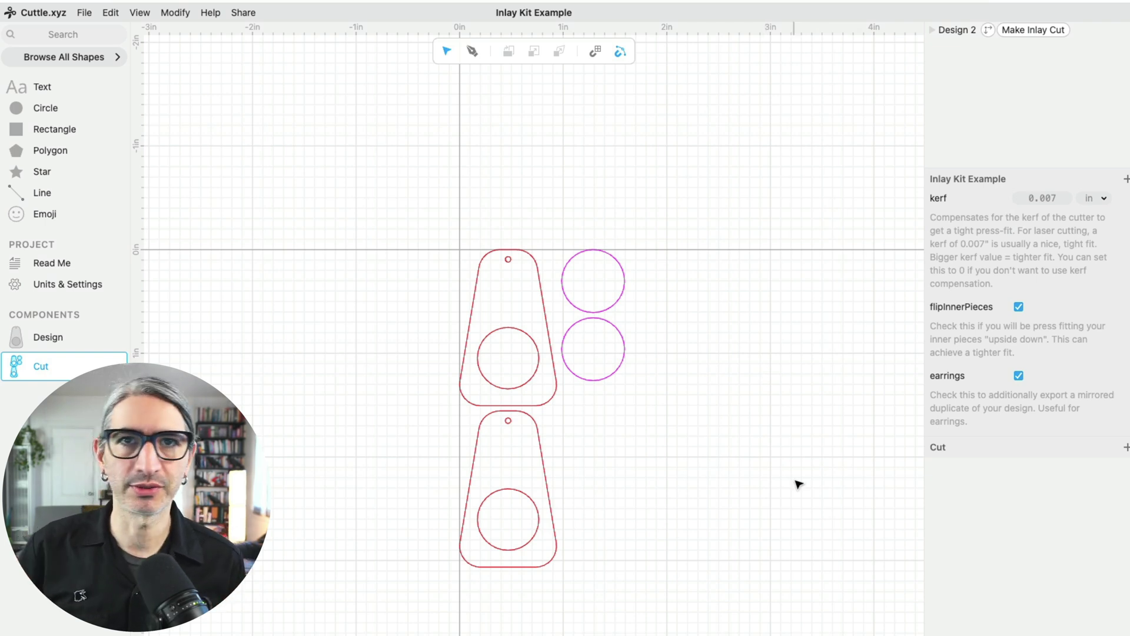
{"action": "left_click", "coordinate": [65, 341]}
{"action": "left_click_drag", "start_coordinate": [408, 132], "coordinate": [807, 484]}
{"action": "key", "text": "Delete"}
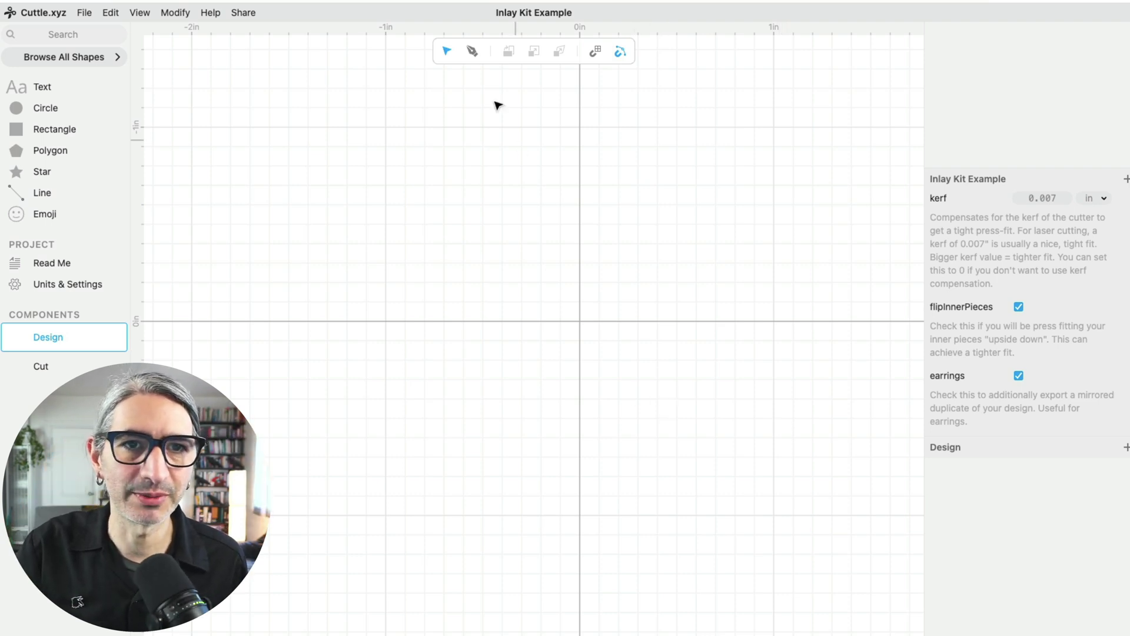
Step: Draw a closed triangle with the Pen tool from the origin through about (-0.31, 0.60) and (0.30, 0.86)
{"action": "left_click", "coordinate": [472, 52]}
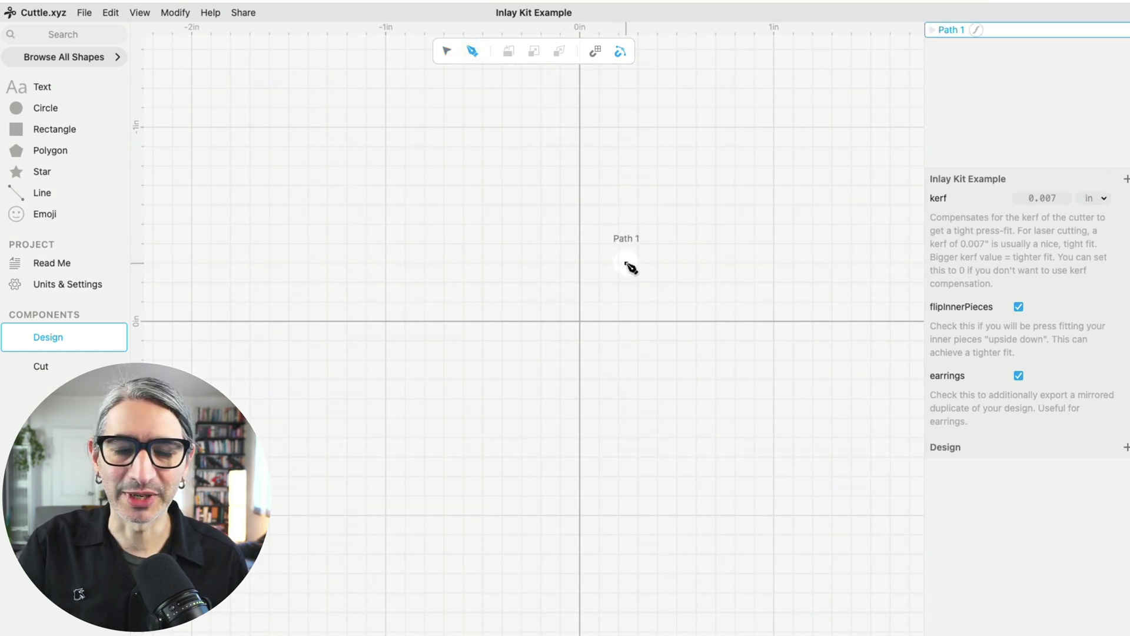
{"action": "left_click", "coordinate": [602, 270]}
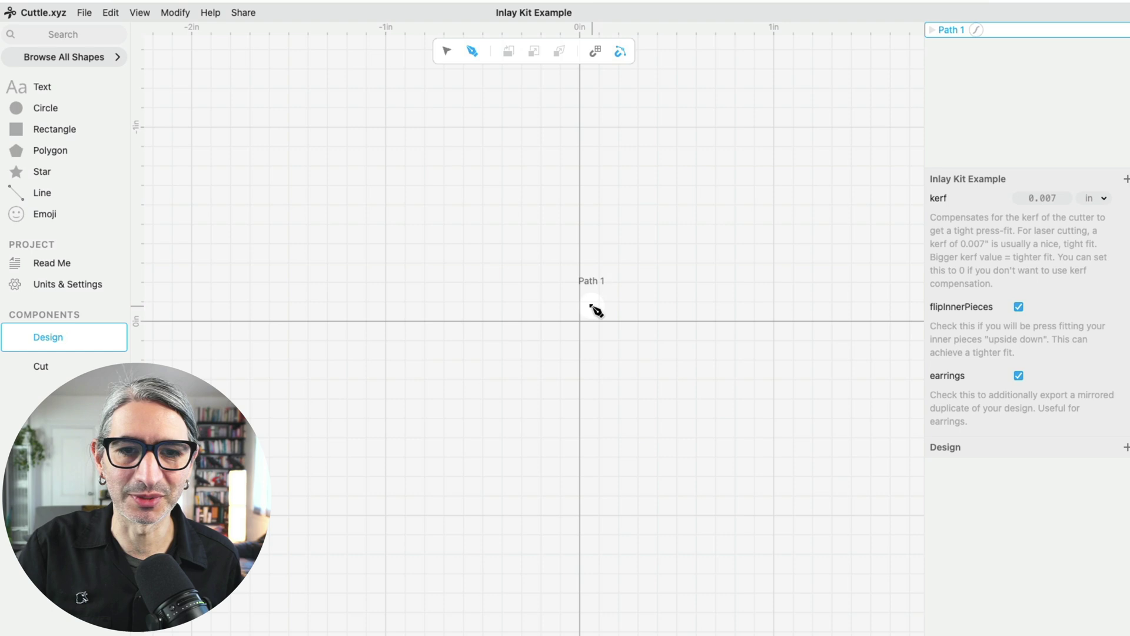
{"action": "left_click", "coordinate": [581, 322]}
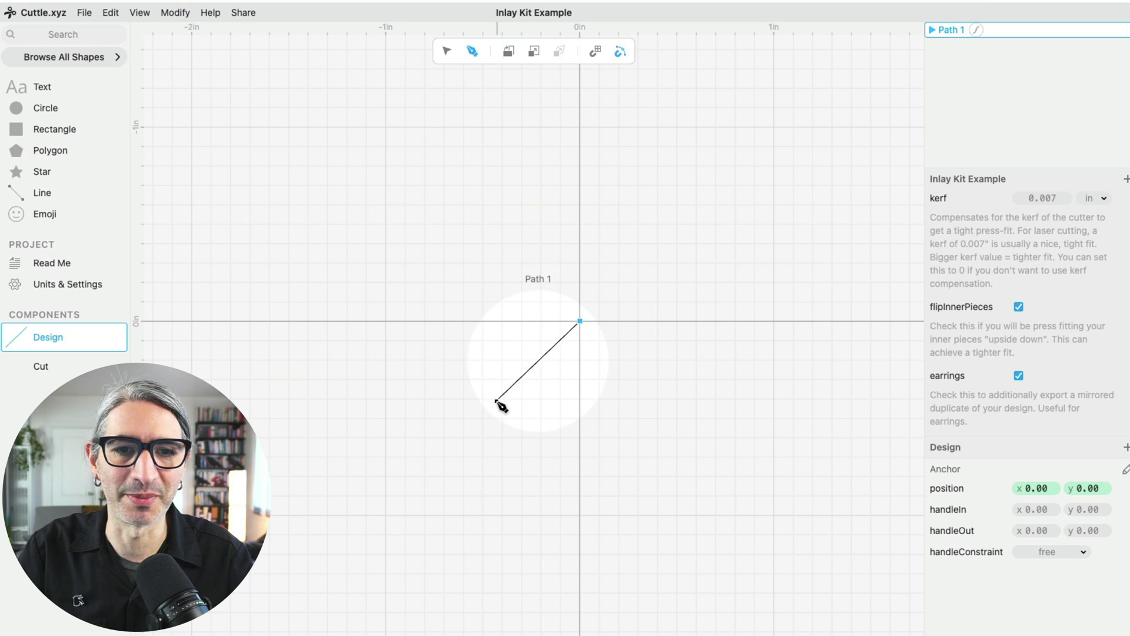
{"action": "left_click", "coordinate": [520, 438]}
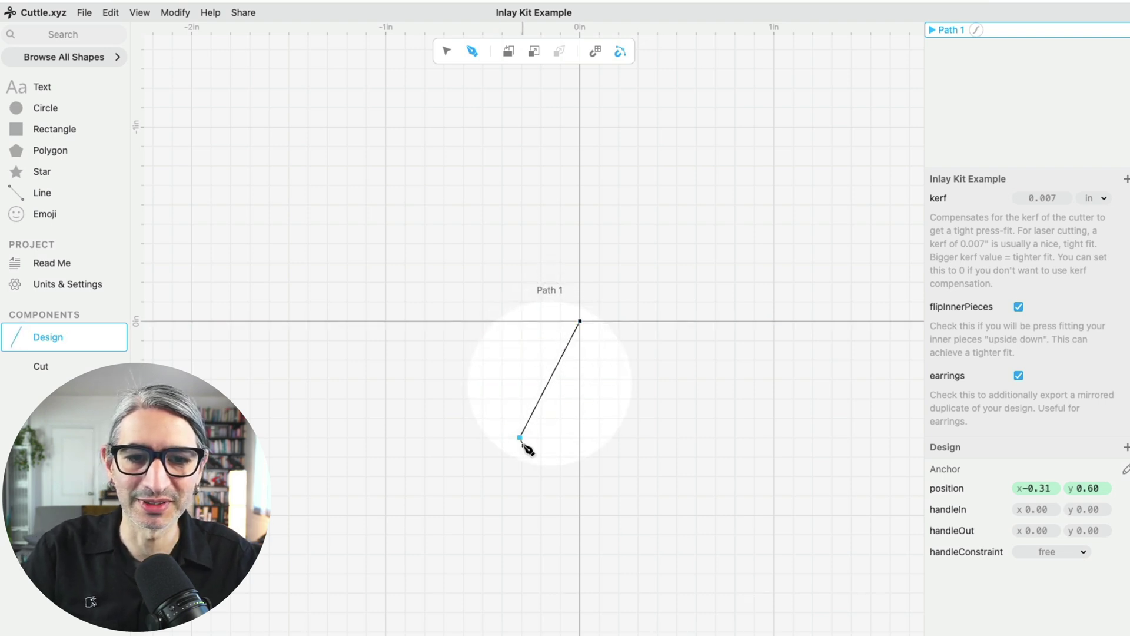
{"action": "left_click", "coordinate": [639, 488]}
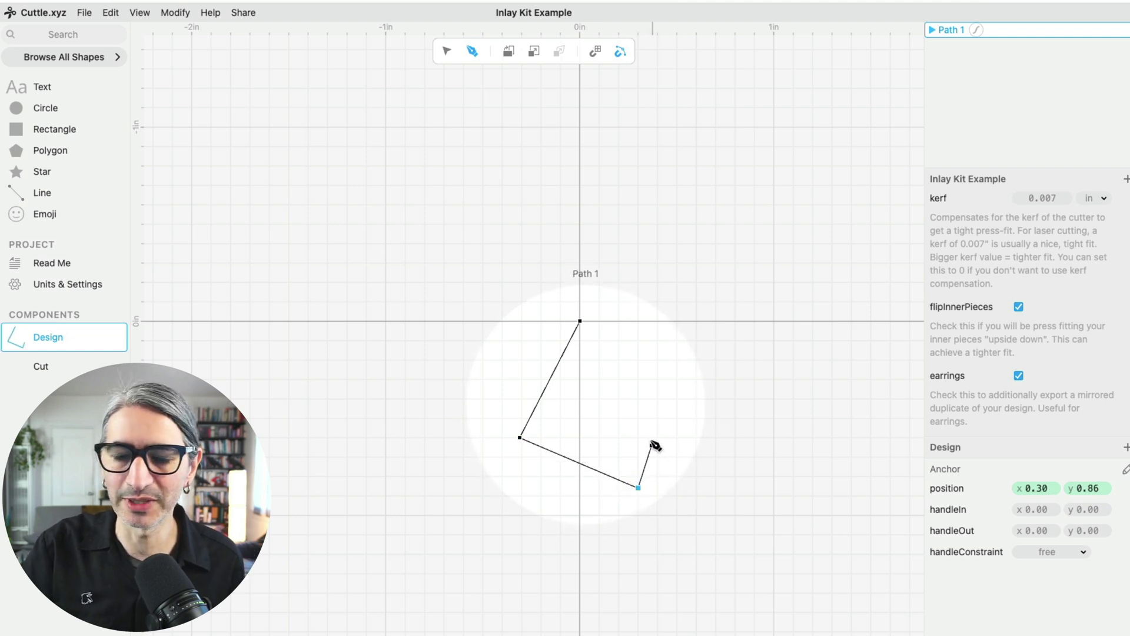
{"action": "left_click", "coordinate": [581, 322]}
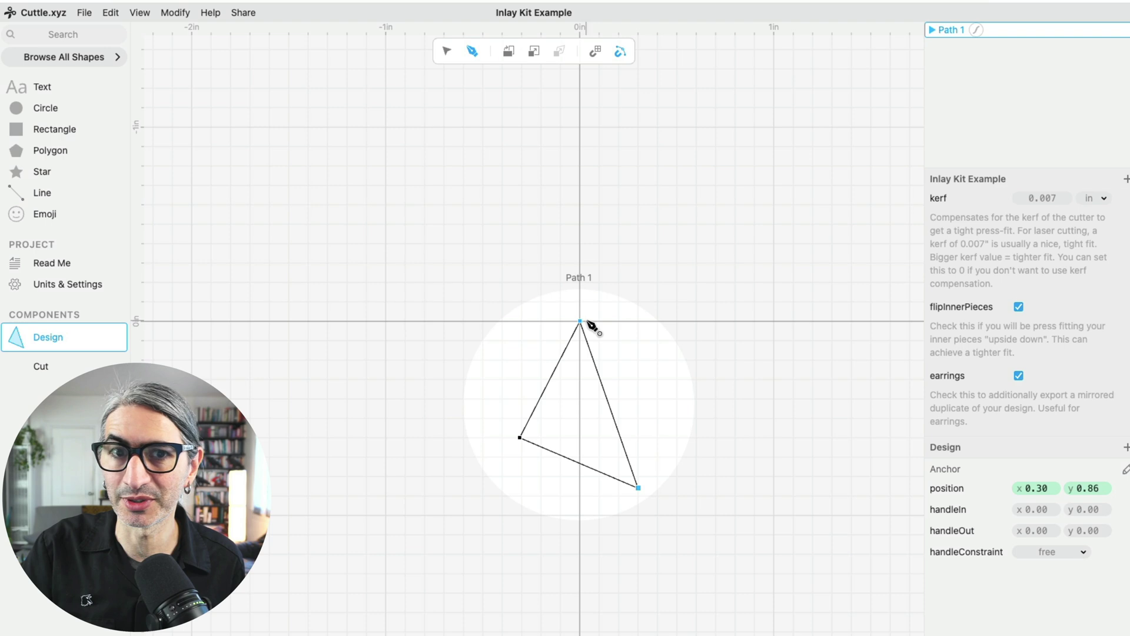
{"action": "left_click", "coordinate": [647, 342]}
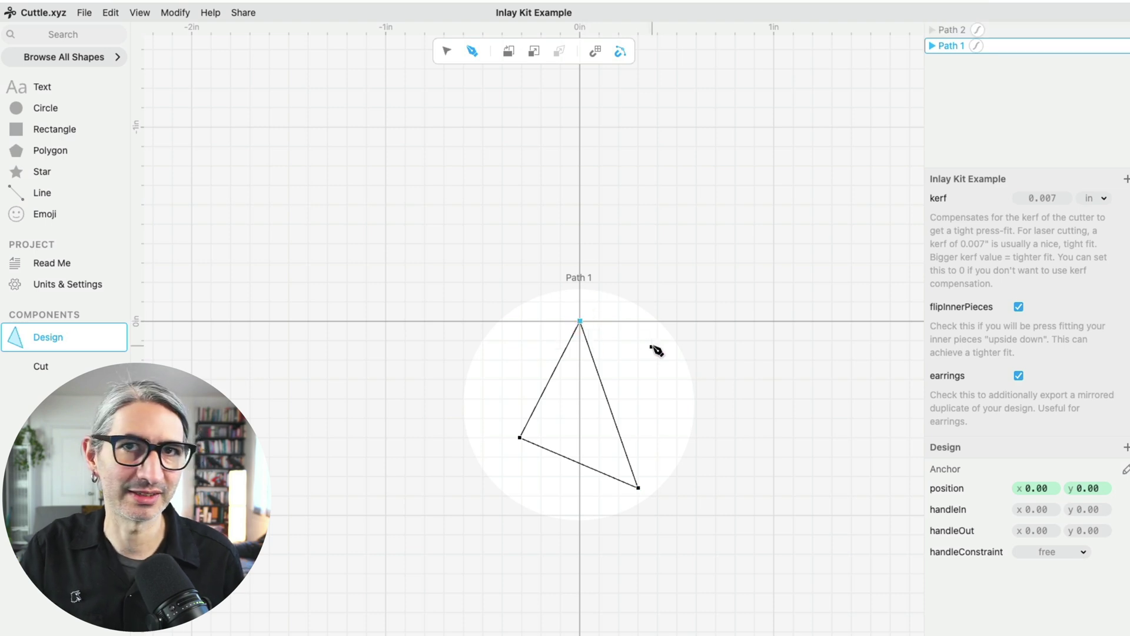
{"action": "key", "text": "Escape"}
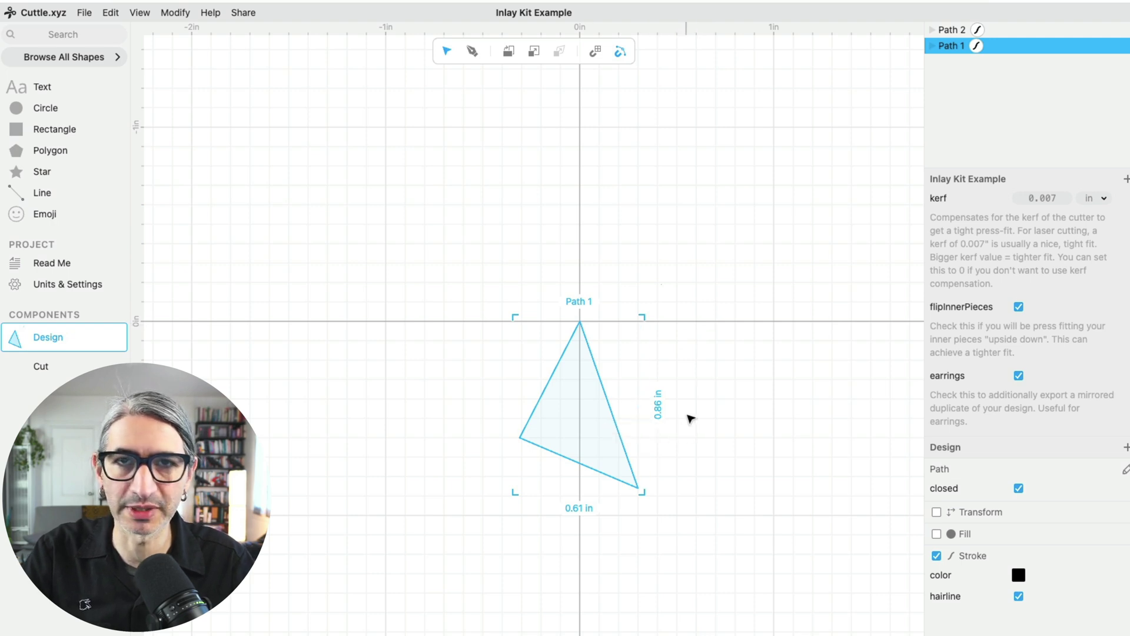
Step: Scale the triangle proportionally to a height of 1.5 in
{"action": "scroll", "coordinate": [690, 401], "scroll_direction": "up", "scroll_amount": 5}
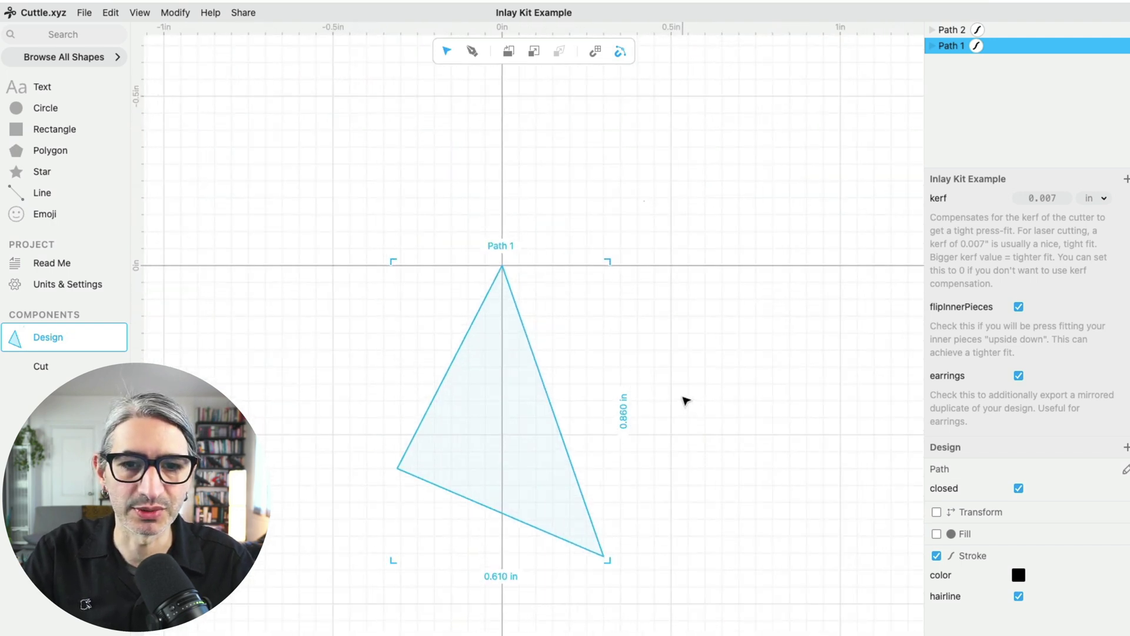
{"action": "left_click_drag", "start_coordinate": [682, 401], "coordinate": [737, 320]}
{"action": "scroll", "coordinate": [726, 323], "scroll_direction": "down", "scroll_amount": 2}
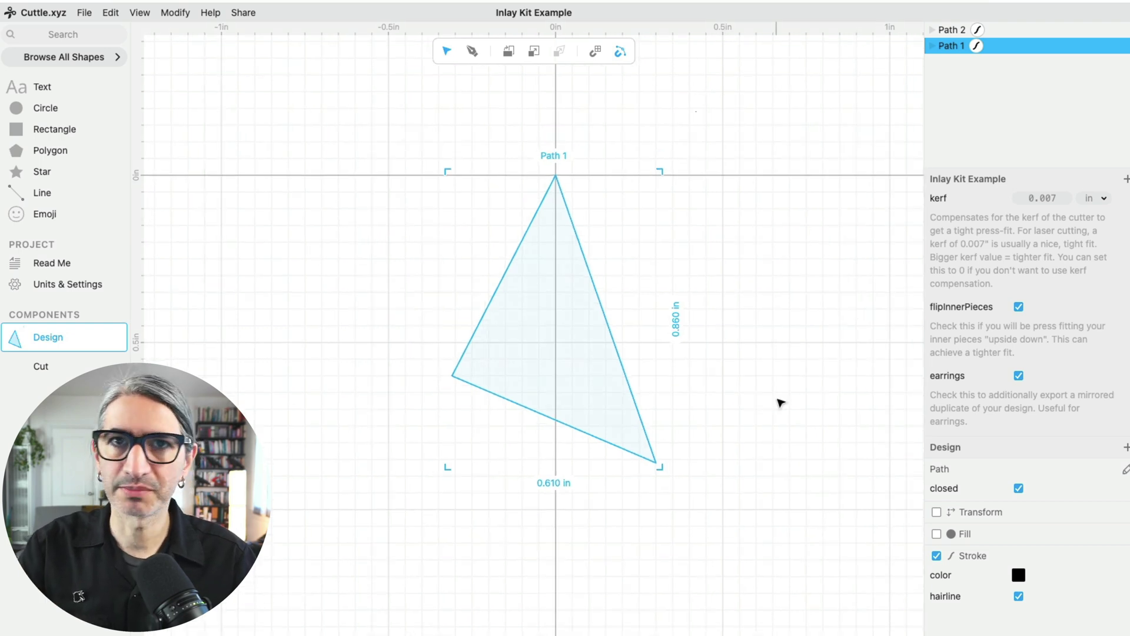
{"action": "left_click", "coordinate": [675, 318]}
{"action": "type", "text": "1.5"}
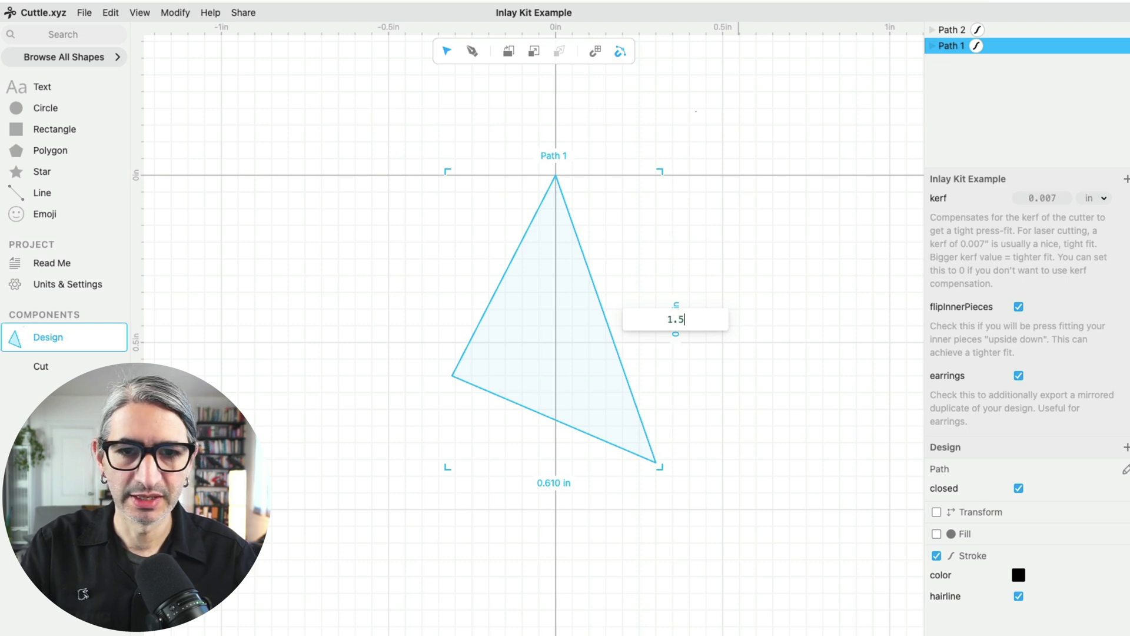
{"action": "key", "text": "Return"}
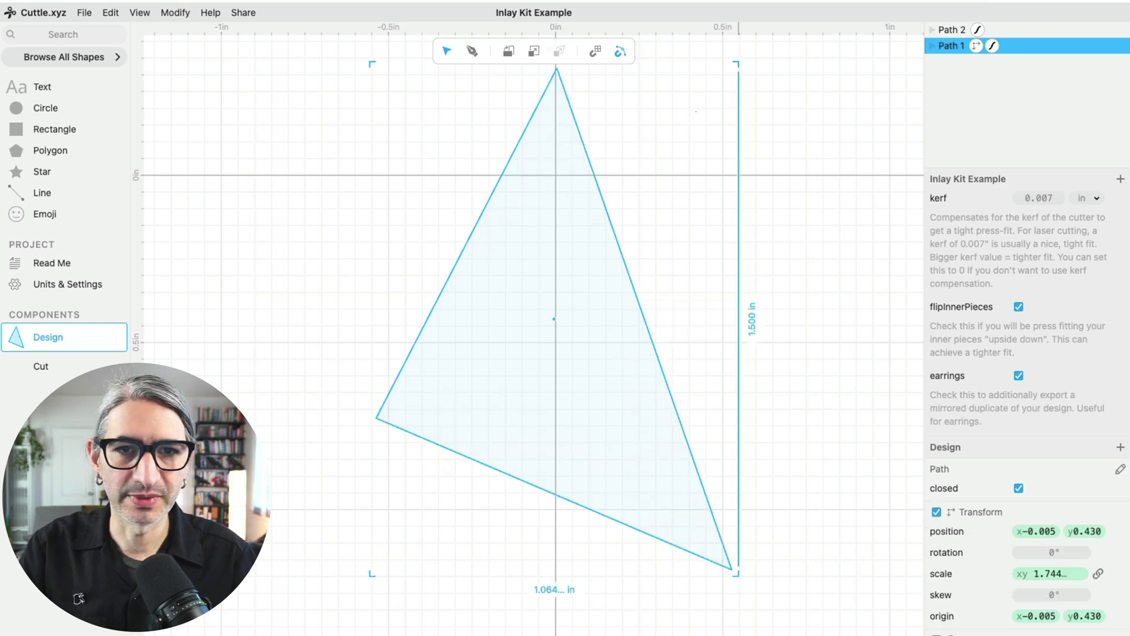
Step: Edit the triangle's anchors: snap the apex to the origin and pull both lower corners inward, making it about 0.72 by 1.27 in
{"action": "scroll", "coordinate": [743, 469], "scroll_direction": "down", "scroll_amount": 3}
{"action": "scroll", "coordinate": [746, 470], "scroll_direction": "down", "scroll_amount": 2}
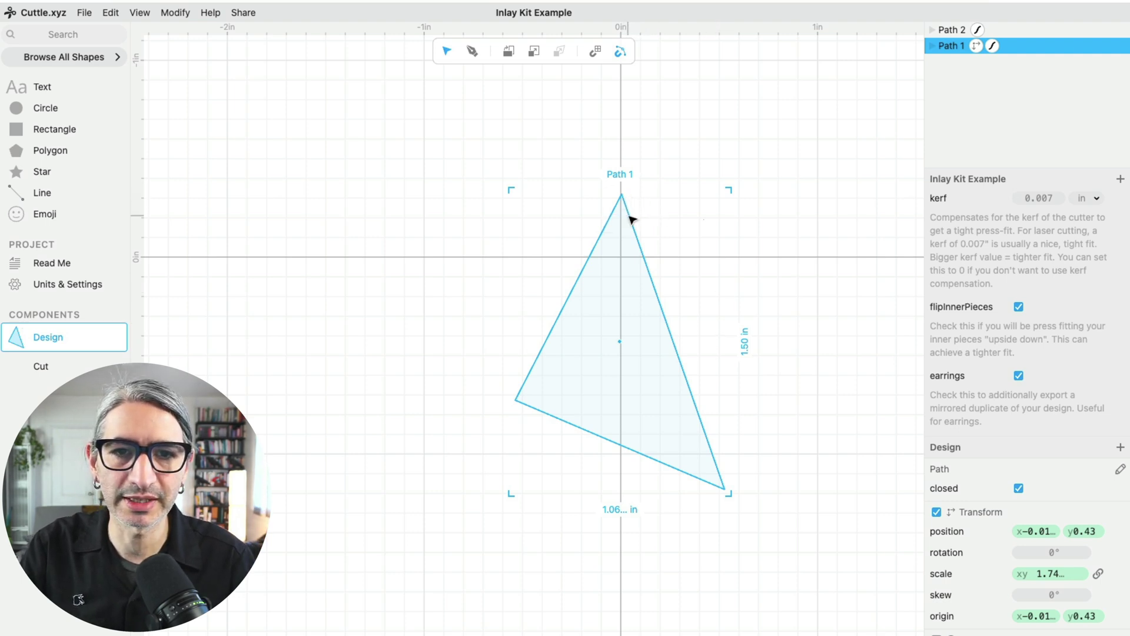
{"action": "double_click", "coordinate": [631, 220]}
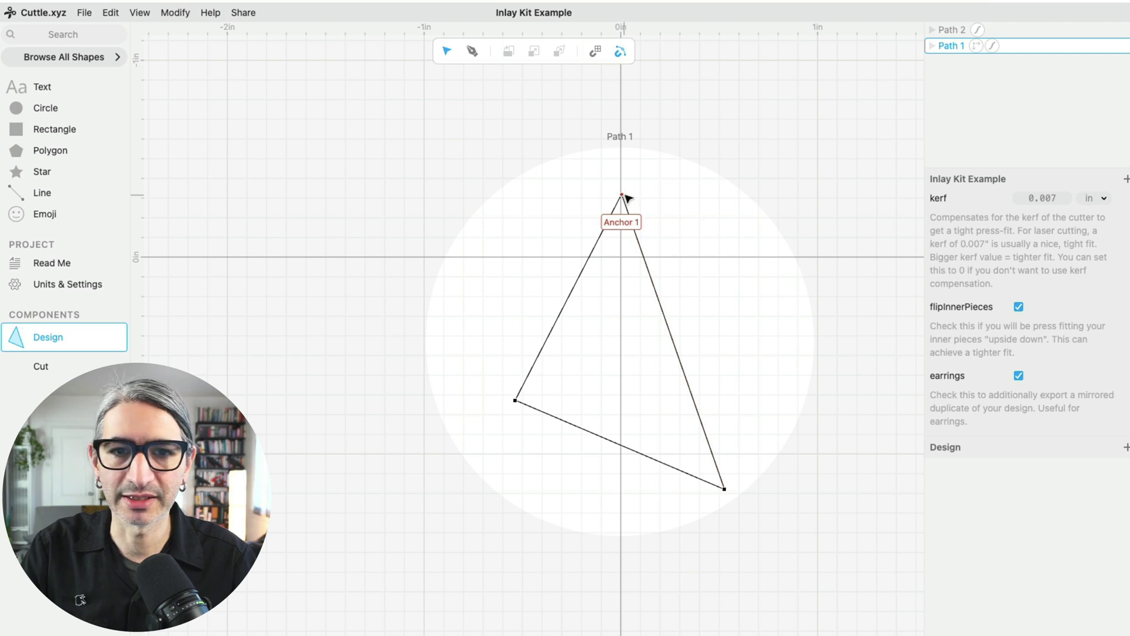
{"action": "left_click_drag", "start_coordinate": [622, 195], "coordinate": [621, 257]}
{"action": "left_click_drag", "start_coordinate": [725, 489], "coordinate": [689, 506]}
{"action": "left_click_drag", "start_coordinate": [515, 401], "coordinate": [547, 438]}
{"action": "left_click", "coordinate": [734, 484]}
{"action": "left_click", "coordinate": [734, 485]}
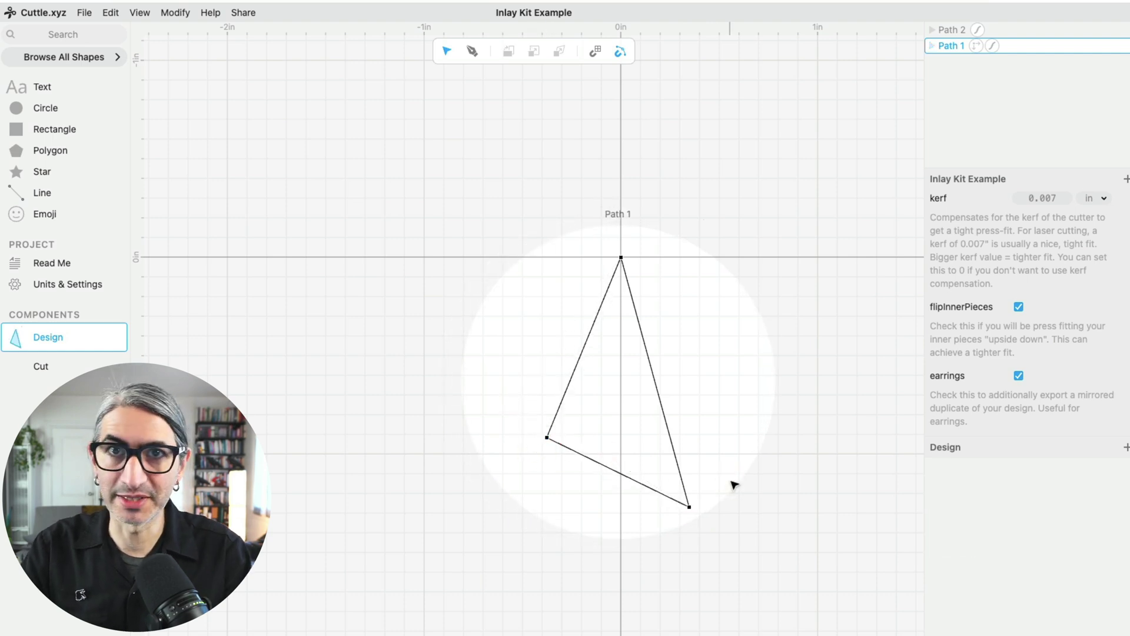
{"action": "left_click", "coordinate": [730, 481]}
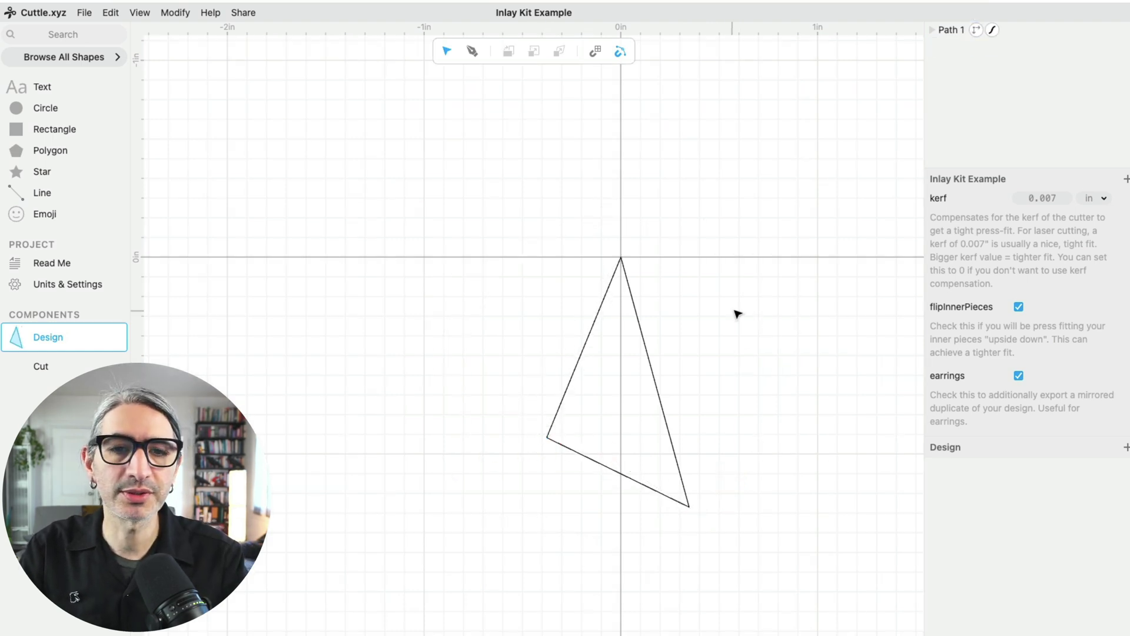
Step: Collapse the project parameters and give the triangle a red fill
{"action": "left_click", "coordinate": [623, 354]}
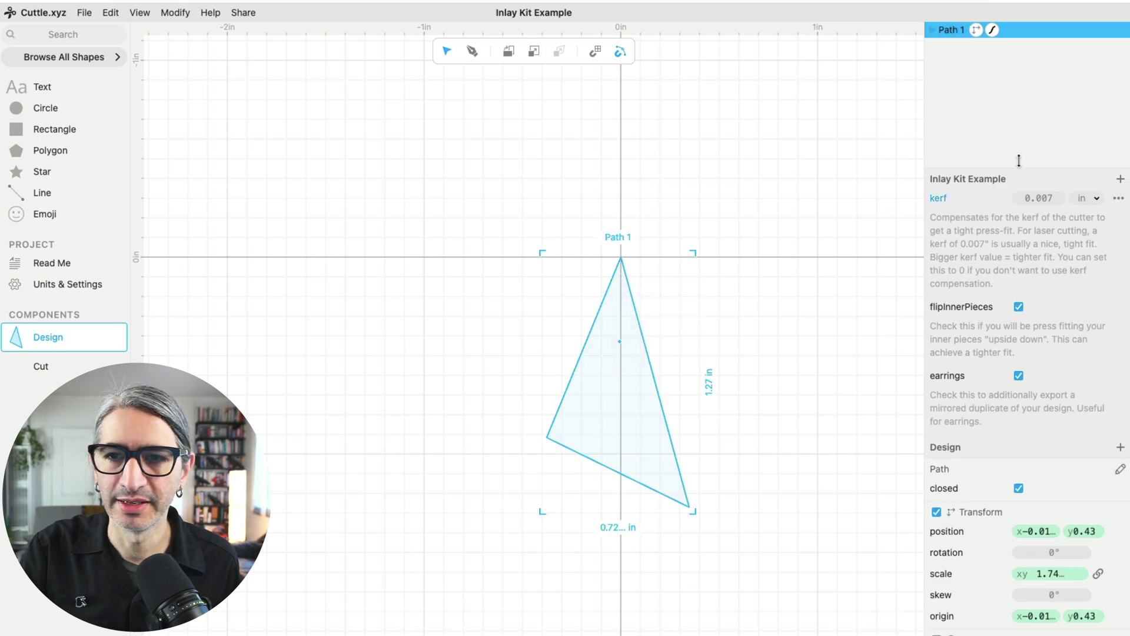
{"action": "left_click", "coordinate": [1015, 182]}
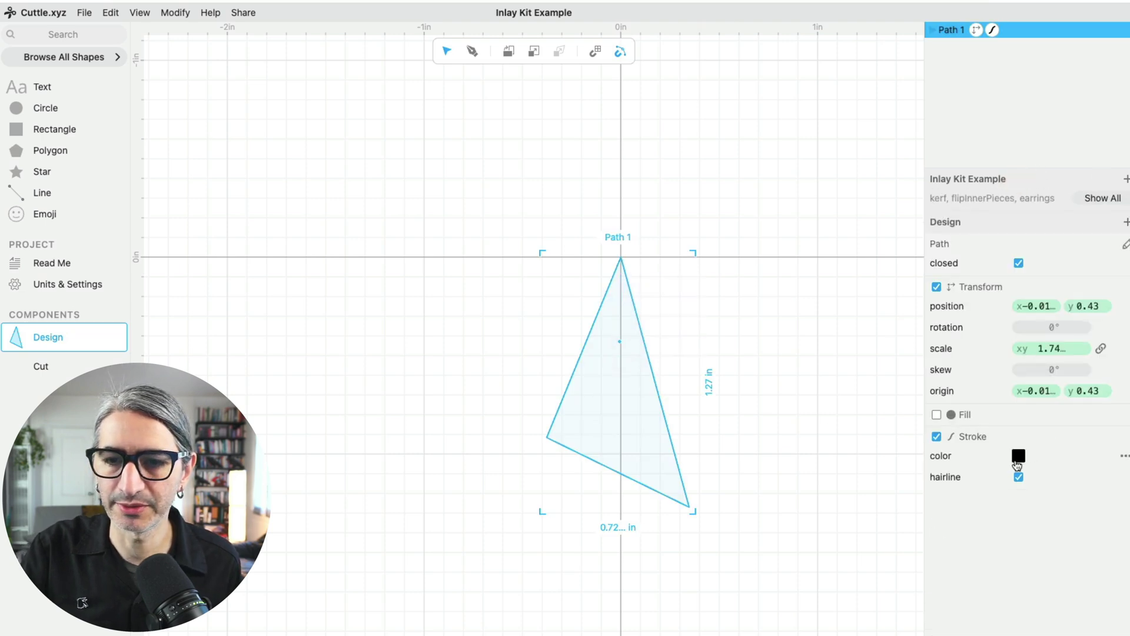
{"action": "left_click", "coordinate": [938, 414]}
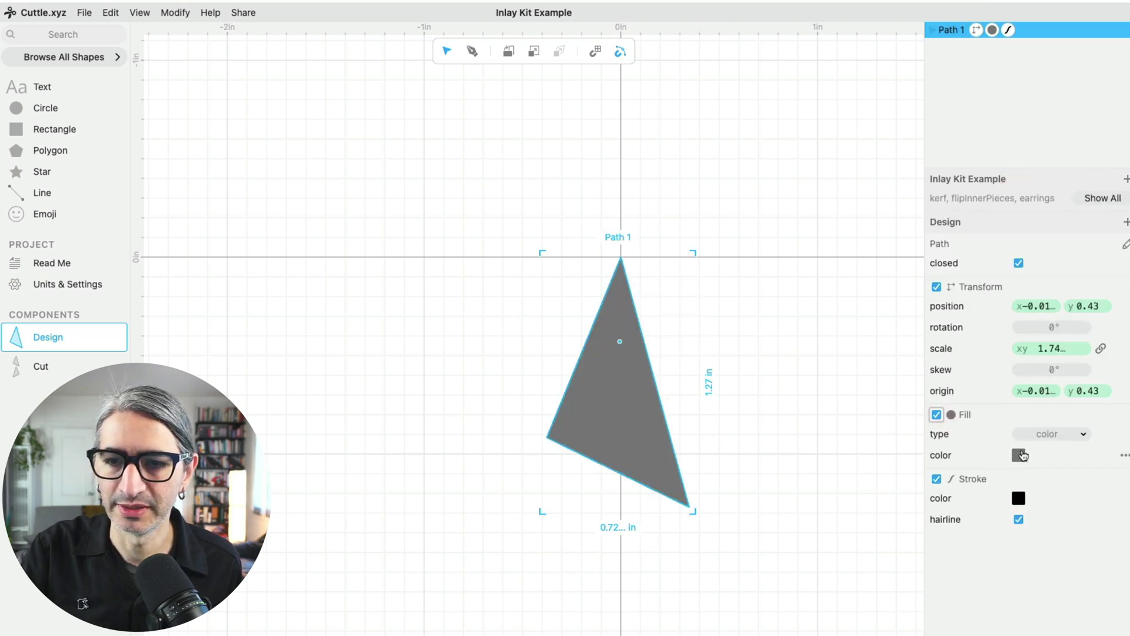
{"action": "left_click", "coordinate": [1020, 455]}
{"action": "left_click", "coordinate": [918, 431]}
{"action": "left_click", "coordinate": [818, 437]}
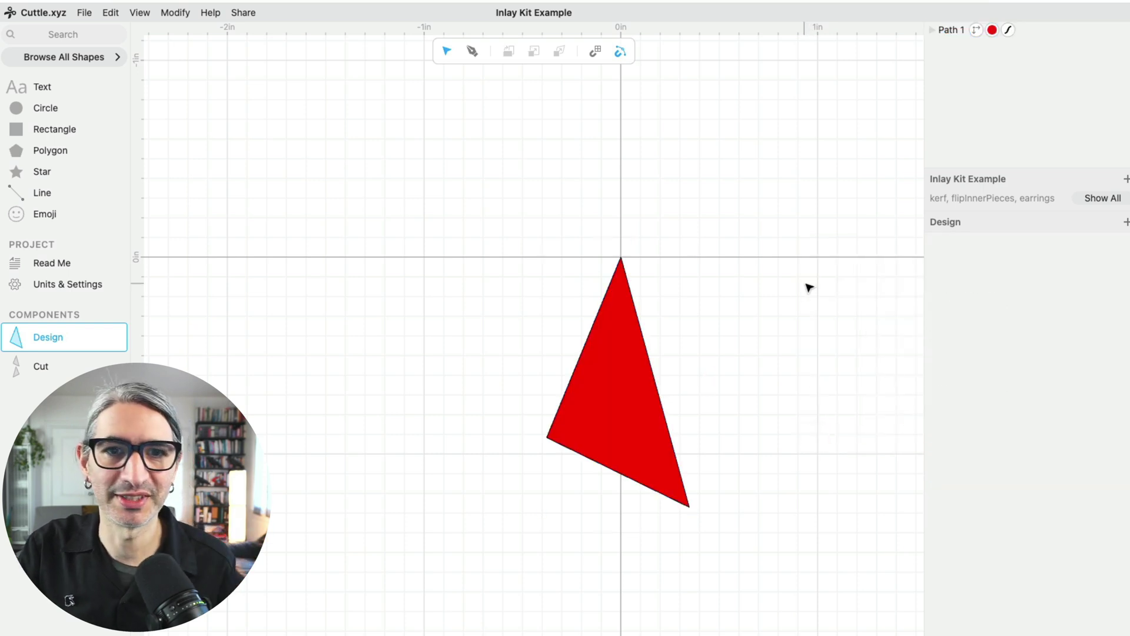
Step: Apply Round Corners to the red triangle with a radius of 0.03
{"action": "left_click", "coordinate": [631, 393]}
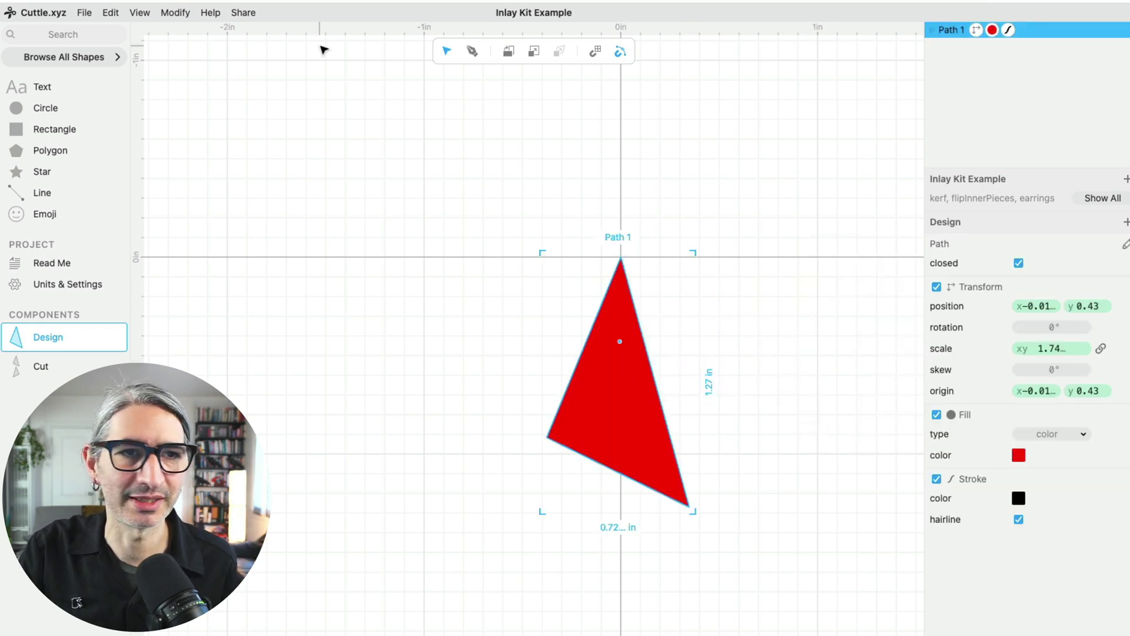
{"action": "left_click", "coordinate": [162, 17]}
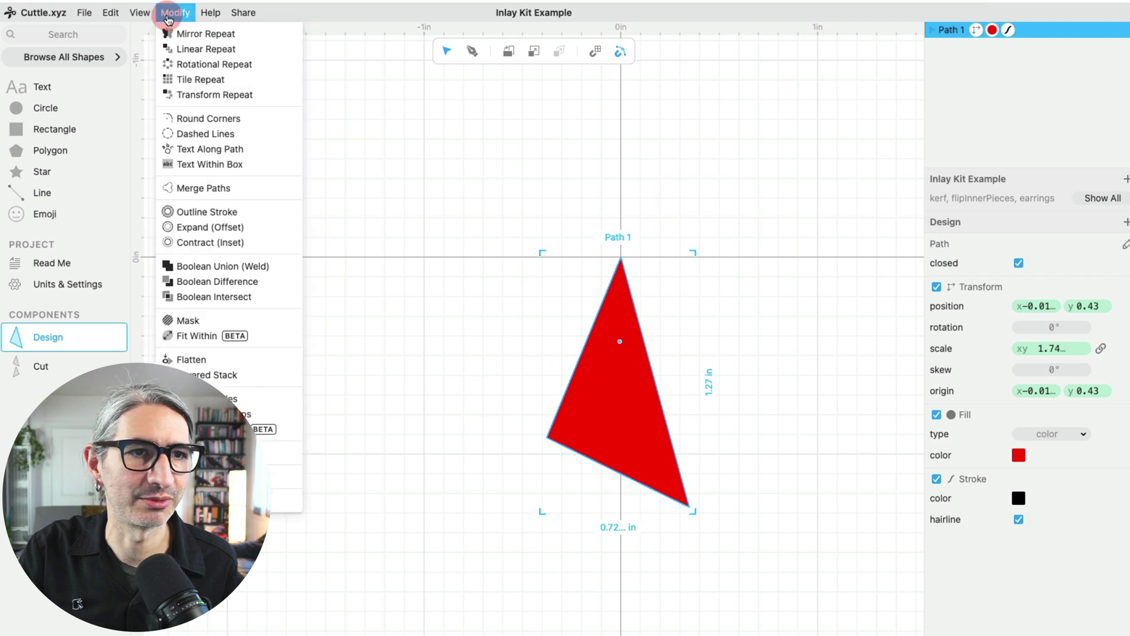
{"action": "left_click", "coordinate": [219, 120]}
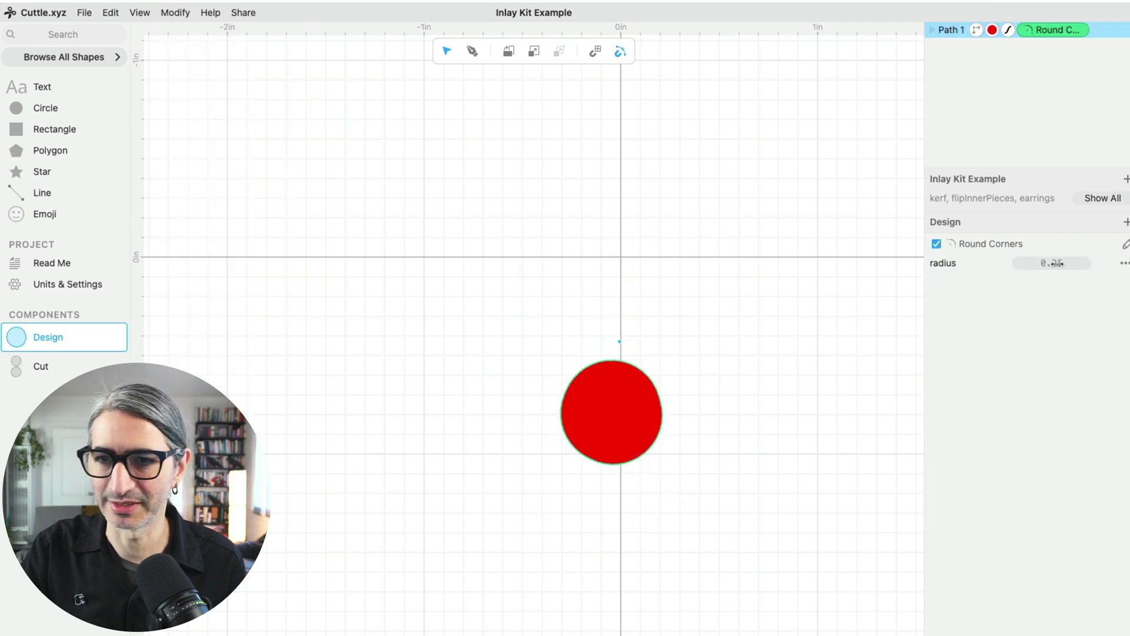
{"action": "left_click_drag", "start_coordinate": [1055, 263], "coordinate": [1011, 264]}
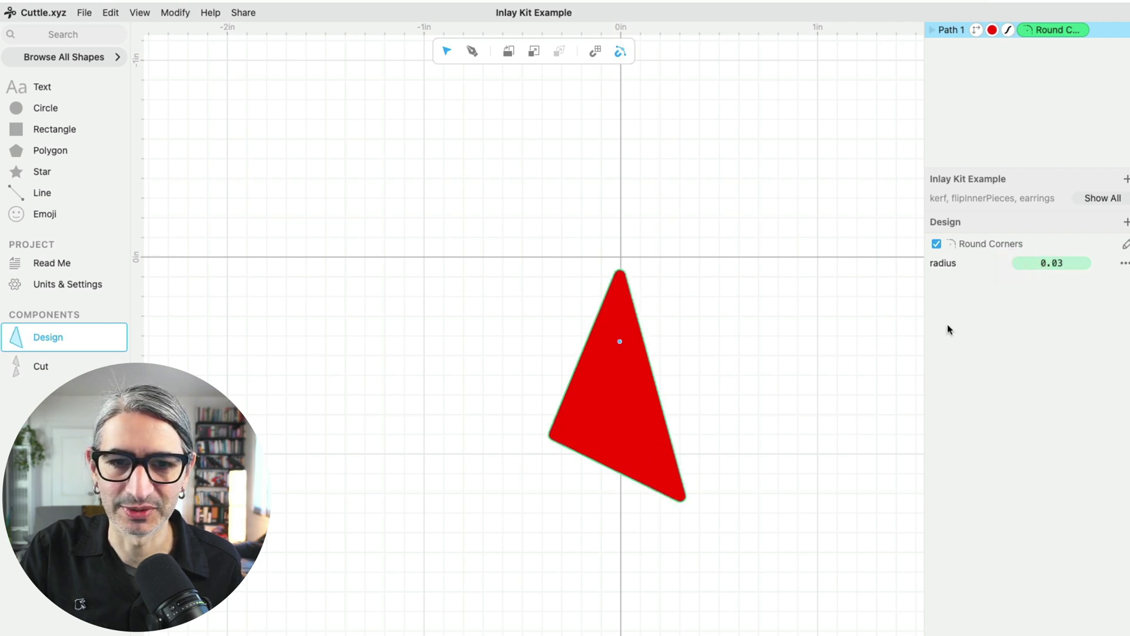
{"action": "left_click", "coordinate": [789, 353]}
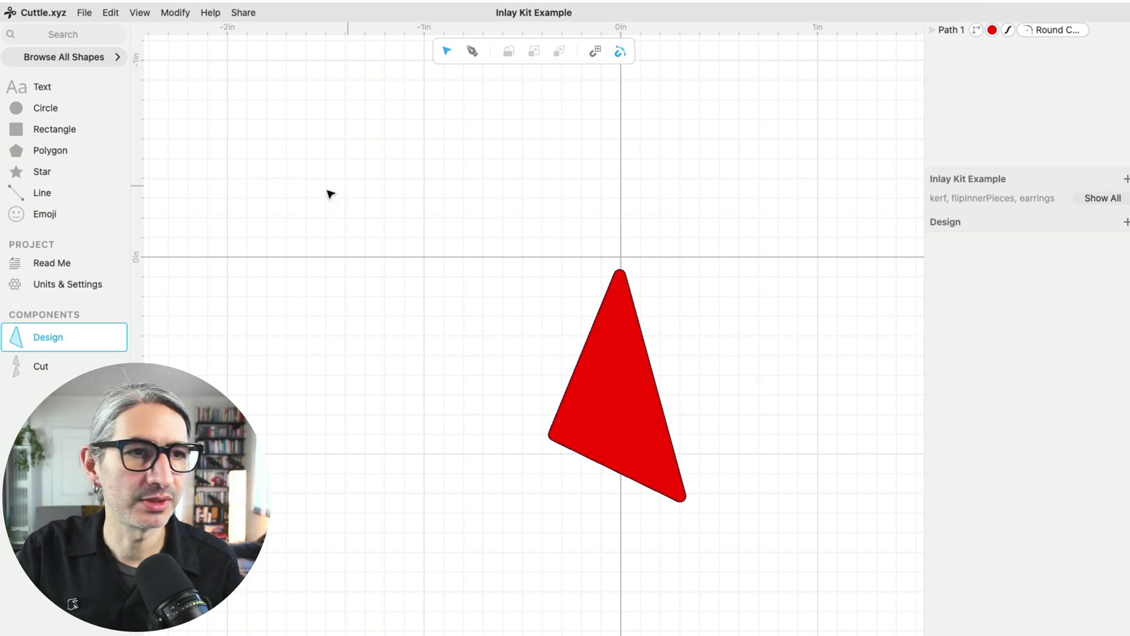
Step: Add a circle on the Y axis near the triangle's tip at about y 0.24 and set its scale to 0.06
{"action": "left_click_drag", "start_coordinate": [15, 107], "coordinate": [696, 312]}
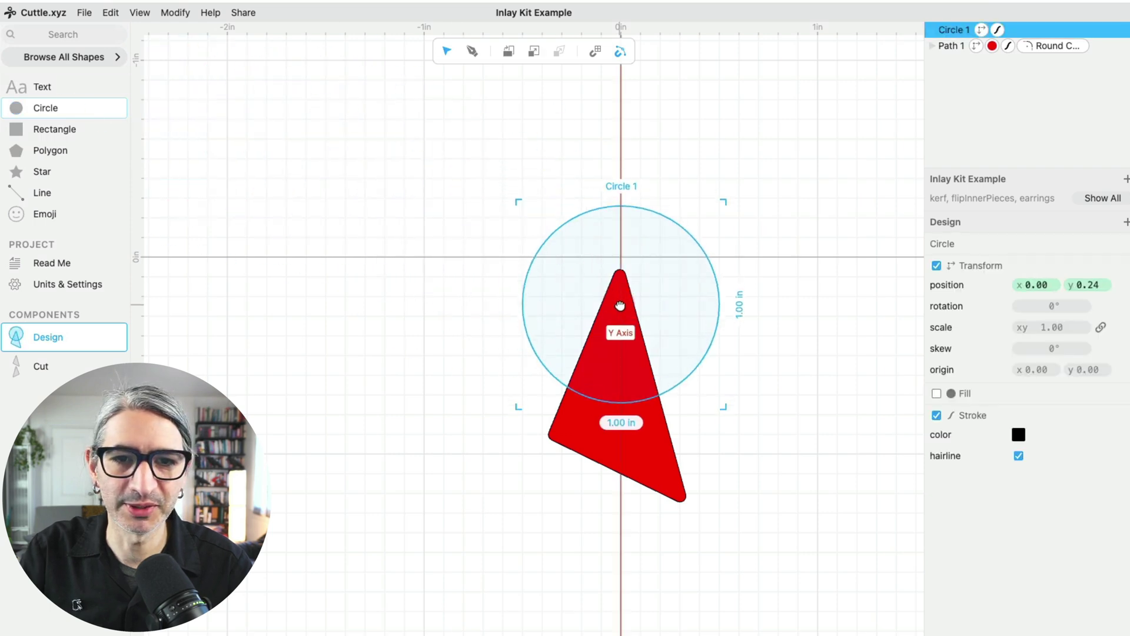
{"action": "left_click", "coordinate": [1052, 327]}
{"action": "type", "text": "0"}
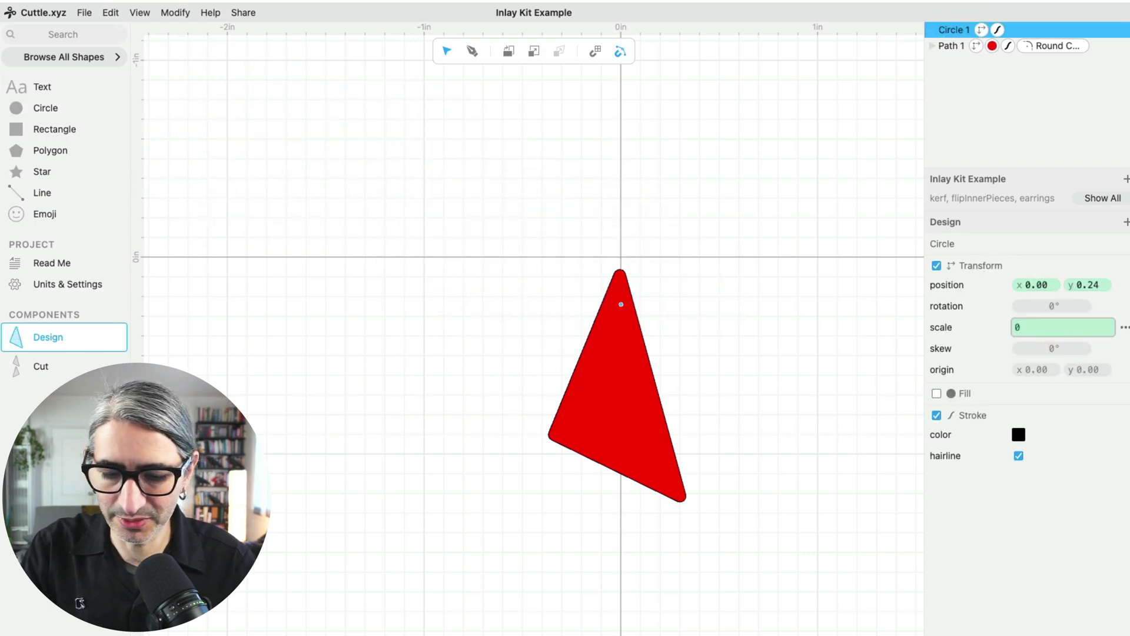
{"action": "type", "text": ".06"}
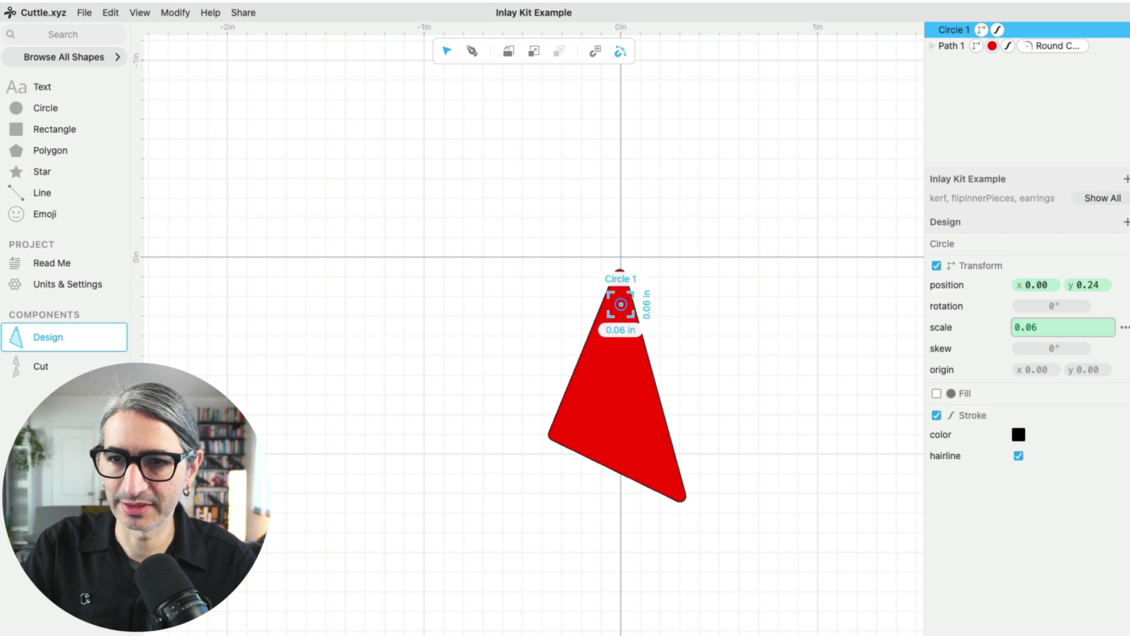
Step: Give the small circle a white fill so it reads as the earring's hanging hole
{"action": "left_click", "coordinate": [936, 399]}
{"action": "left_click", "coordinate": [1018, 435]}
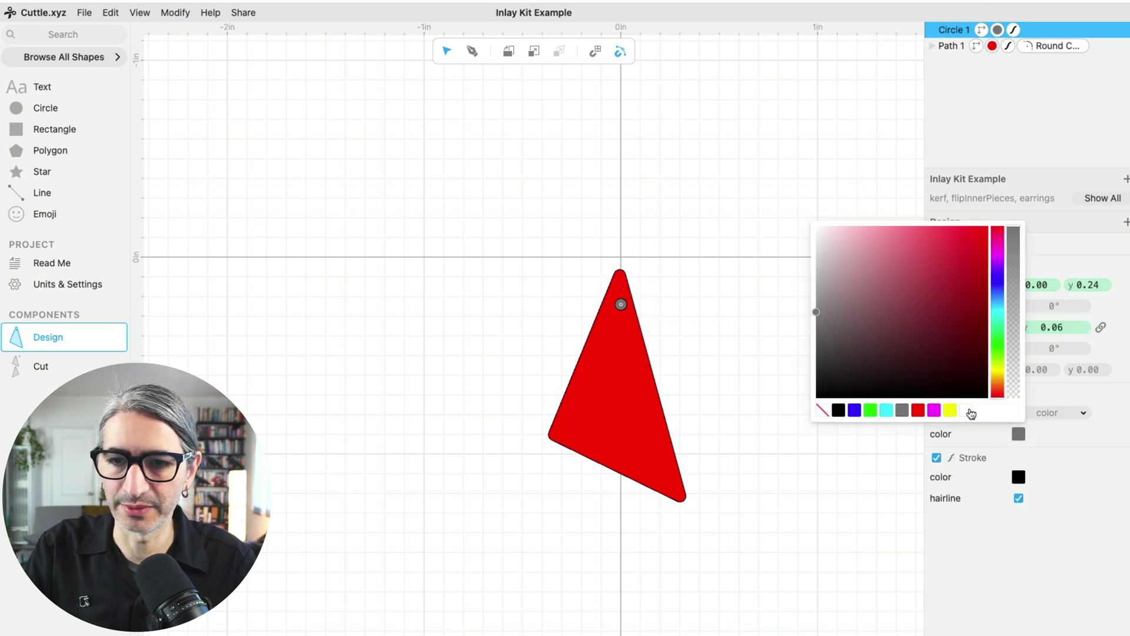
{"action": "left_click", "coordinate": [967, 411]}
{"action": "left_click", "coordinate": [830, 408]}
Step: Snap the hole's upper edge to the triangle's rounded tip, and shift it inward by one hole diameter to about y 0.153
{"action": "scroll", "coordinate": [653, 330], "scroll_direction": "up", "scroll_amount": 5}
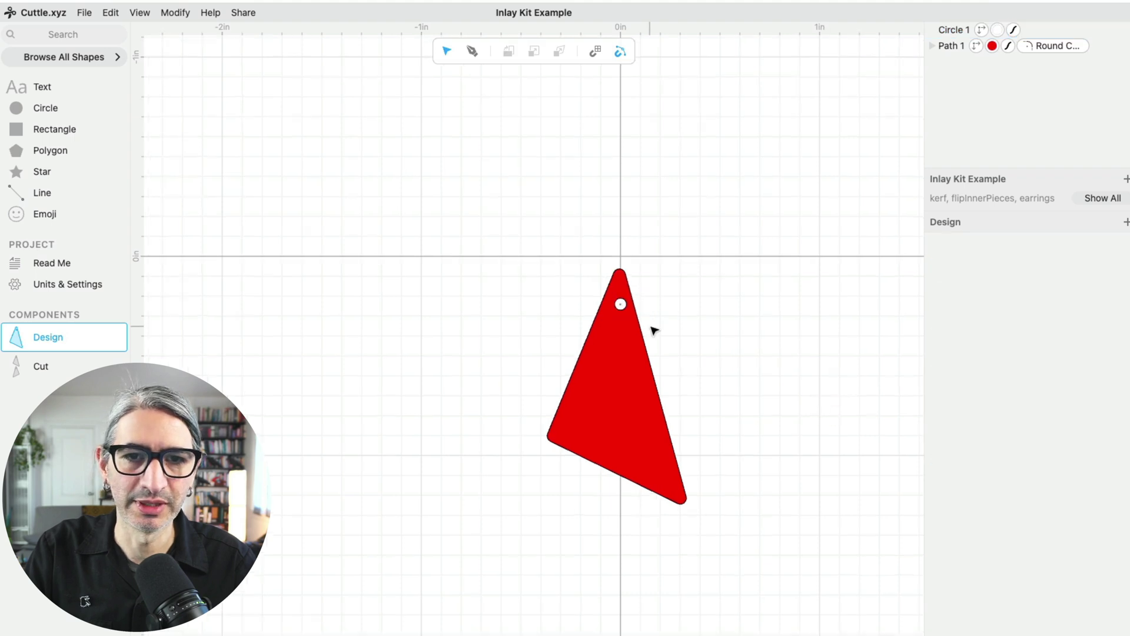
{"action": "scroll", "coordinate": [653, 330], "scroll_direction": "up", "scroll_amount": 3}
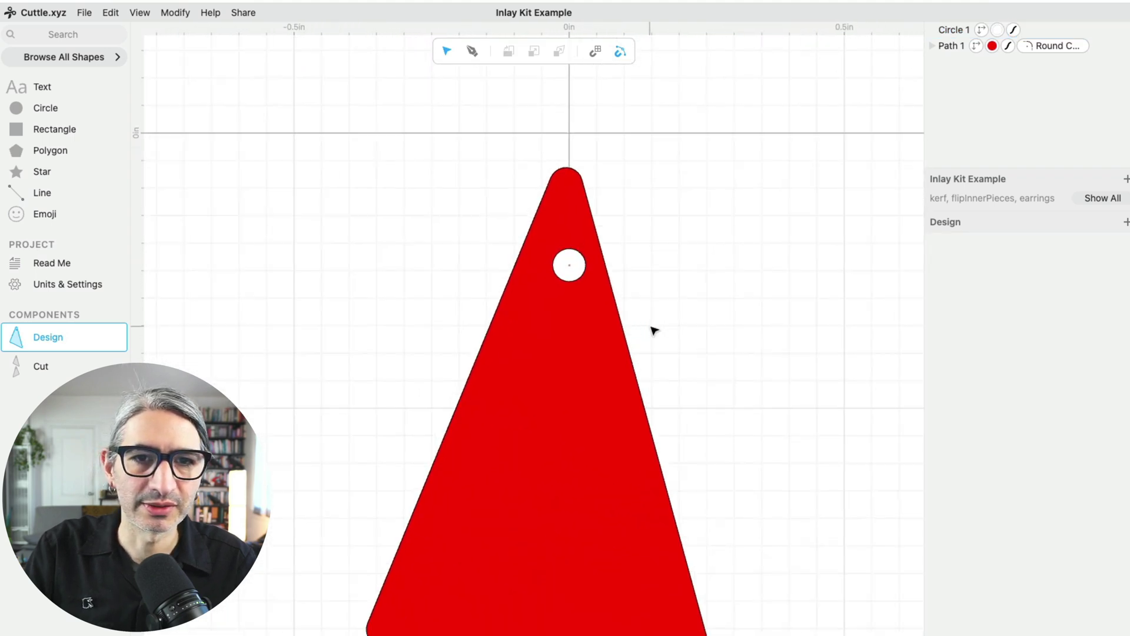
{"action": "left_click_drag", "start_coordinate": [564, 243], "coordinate": [562, 156]}
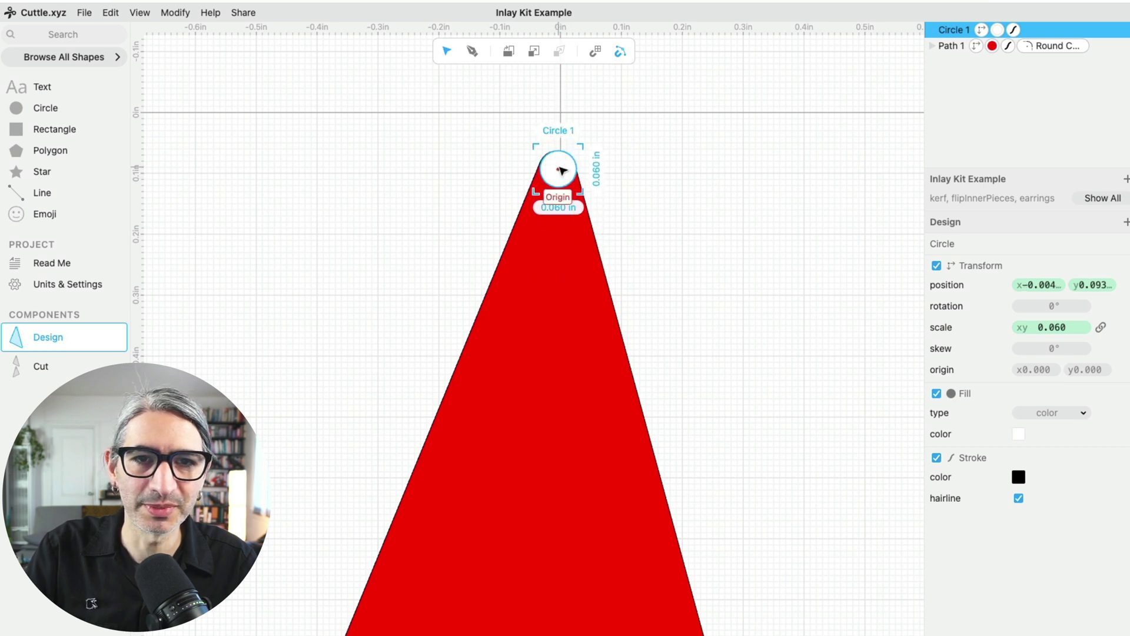
{"action": "left_click_drag", "start_coordinate": [561, 157], "coordinate": [560, 191]}
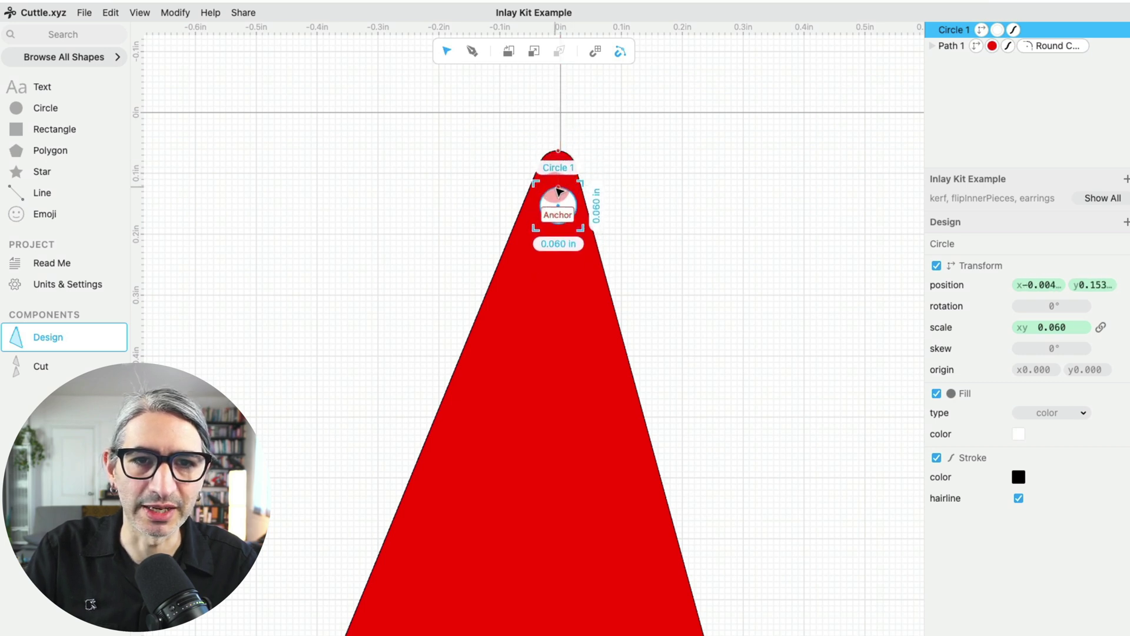
{"action": "left_click", "coordinate": [718, 240]}
Step: Nudge the hanging hole slightly left to about x -0.005 to center it within the triangle's tip
{"action": "left_click", "coordinate": [565, 216]}
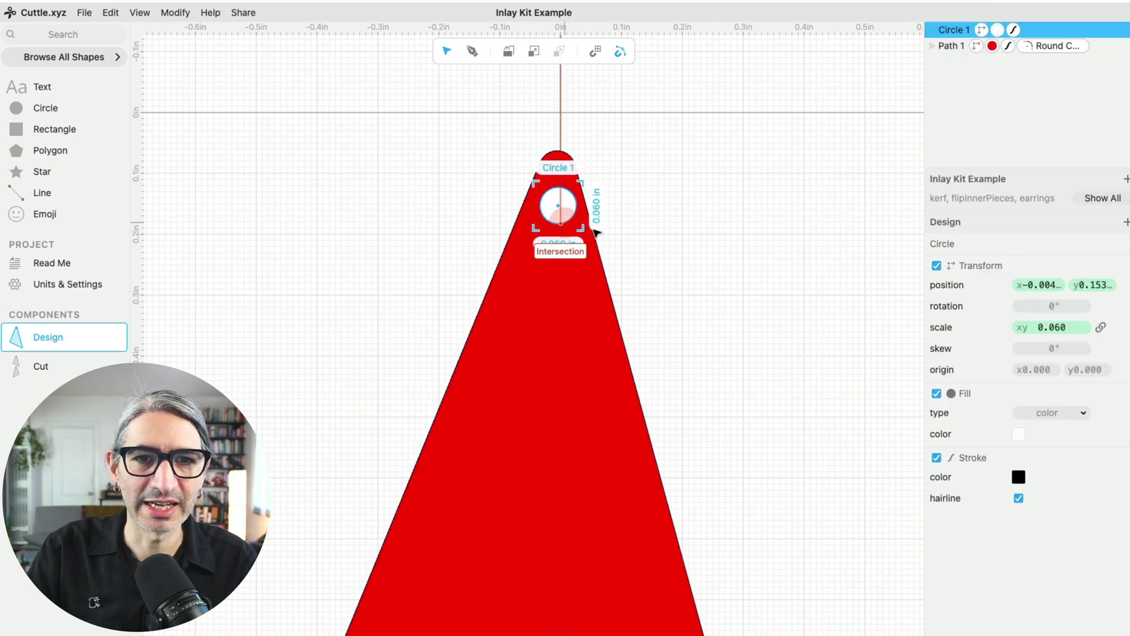
{"action": "key", "text": "Left"}
{"action": "key", "text": "Left"}
{"action": "key", "text": "Left"}
{"action": "key", "text": "Left"}
{"action": "key", "text": "Left"}
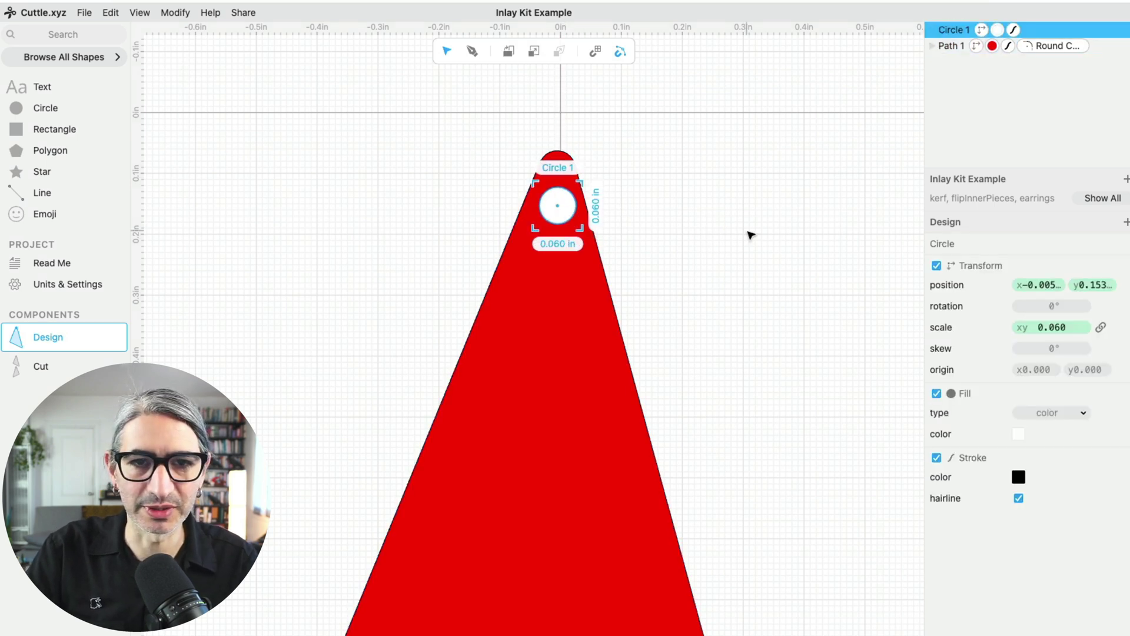
Step: Check how the triangle and its hanging hole come out in the Cut component, and return to the Design component
{"action": "left_click", "coordinate": [683, 358]}
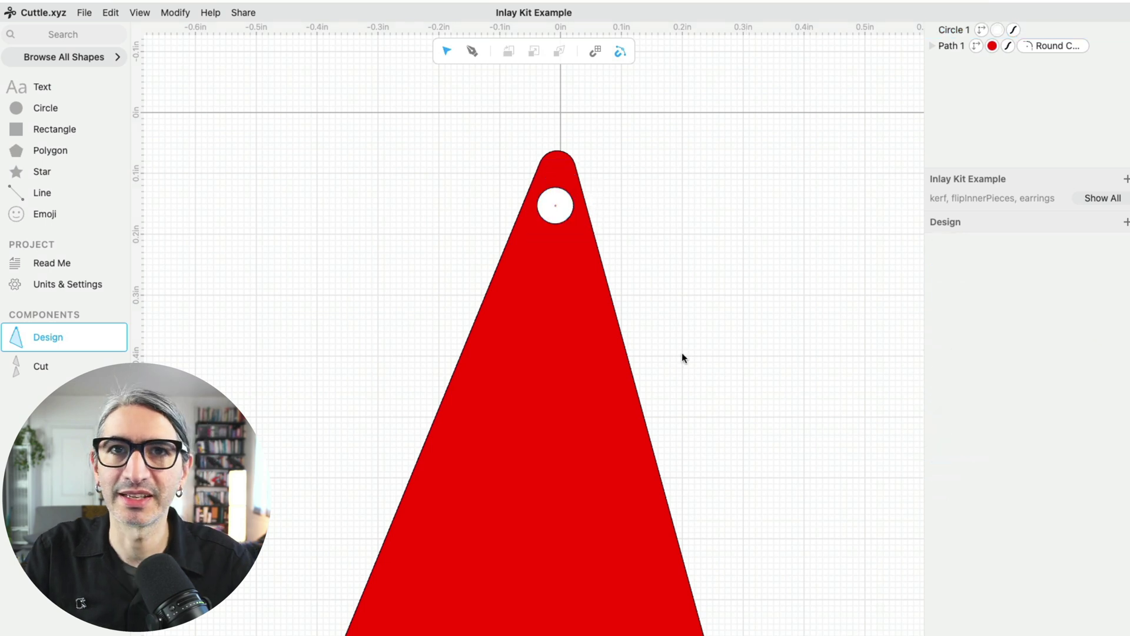
{"action": "left_click", "coordinate": [55, 367]}
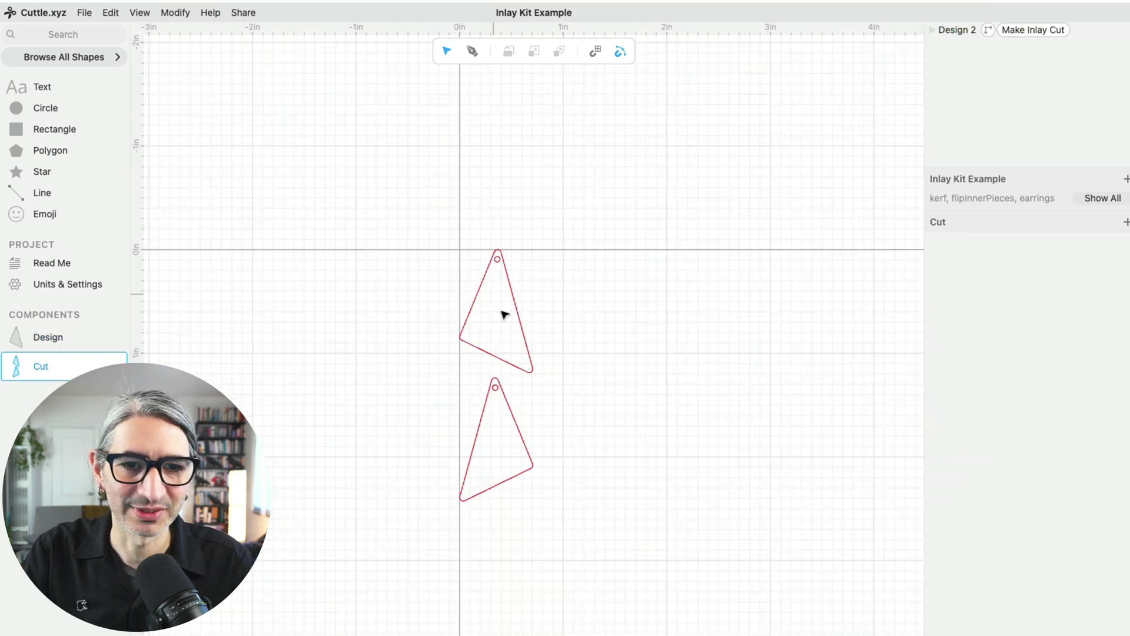
{"action": "left_click", "coordinate": [71, 336]}
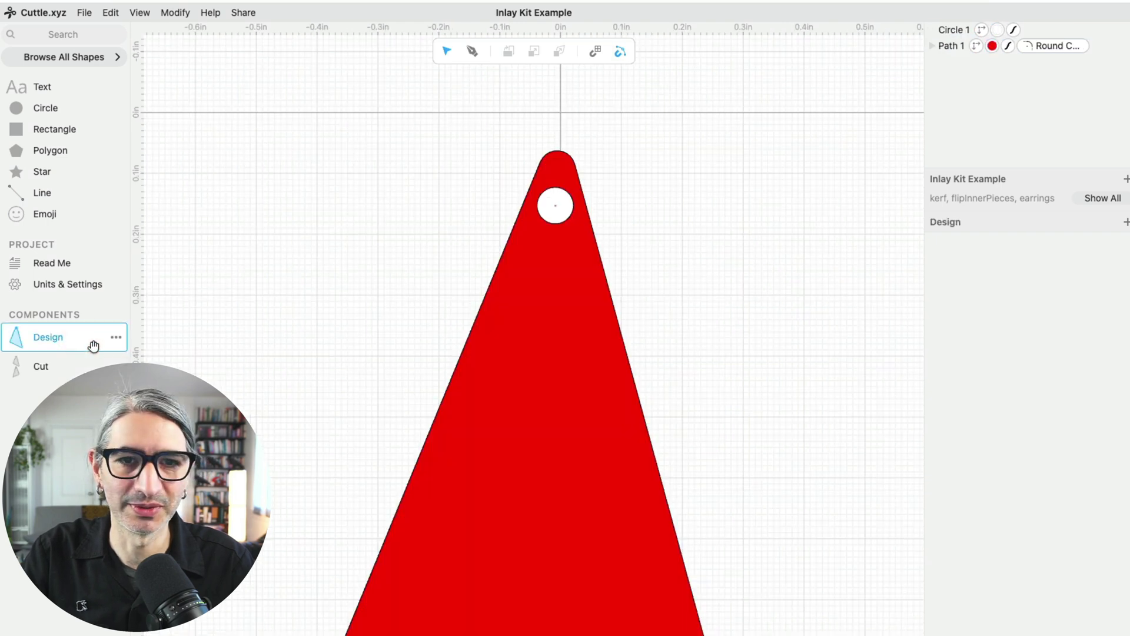
Step: Draw a closed inner triangle about 0.411 by 0.614 in with the Pen tool inside the red triangle, roughly following its outline
{"action": "scroll", "coordinate": [730, 370], "scroll_direction": "down", "scroll_amount": 2}
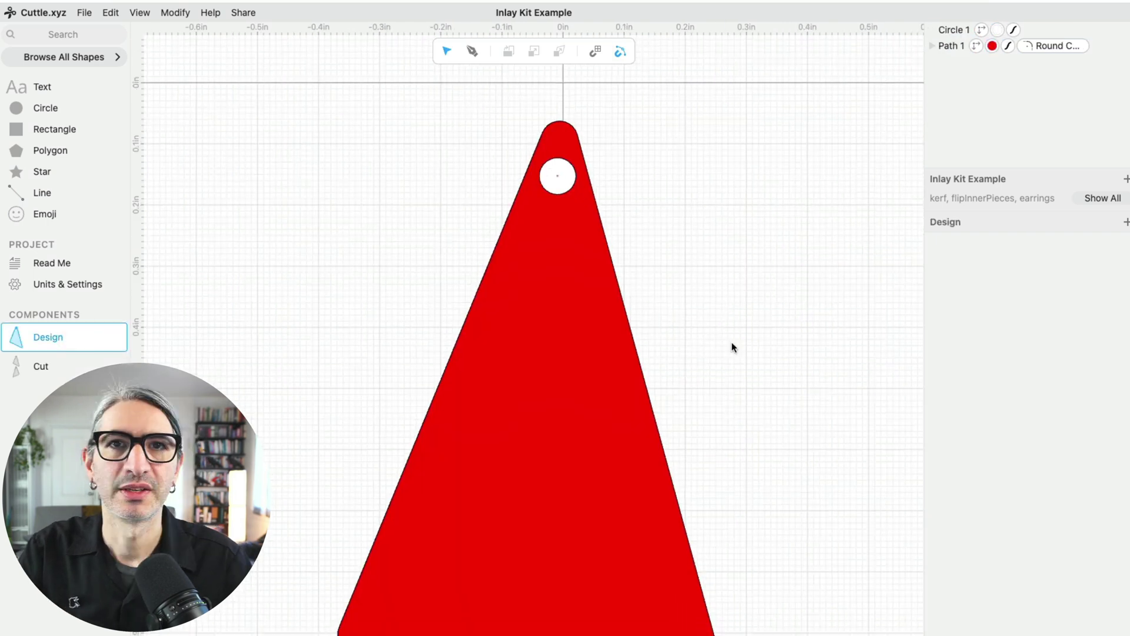
{"action": "scroll", "coordinate": [733, 348], "scroll_direction": "down", "scroll_amount": 3}
{"action": "left_click_drag", "start_coordinate": [728, 383], "coordinate": [744, 308]}
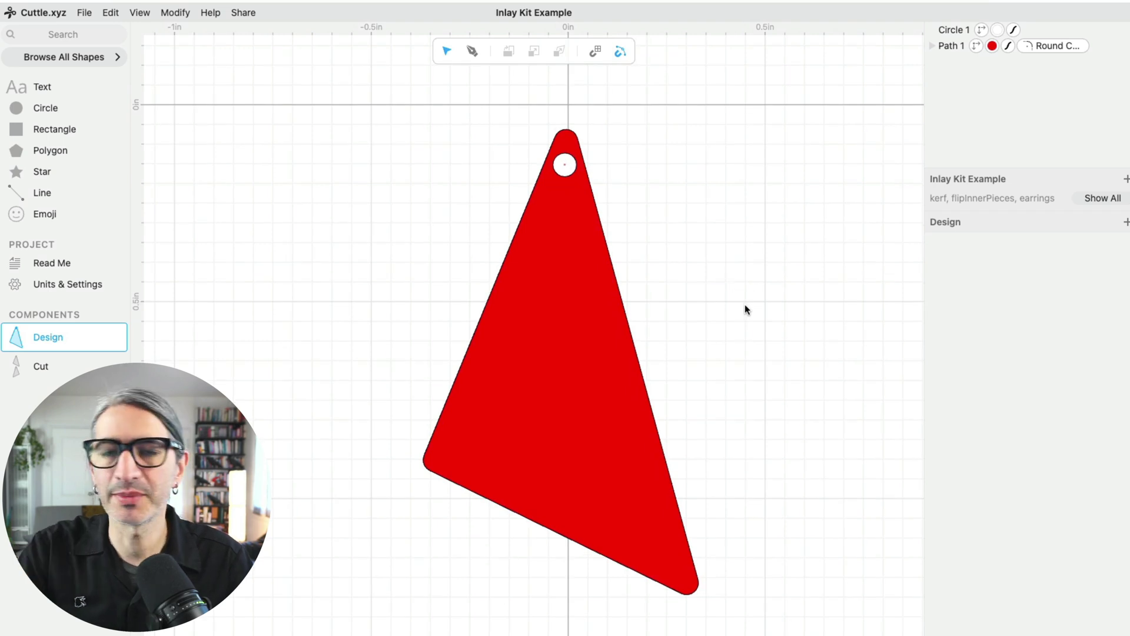
{"action": "left_click", "coordinate": [472, 52]}
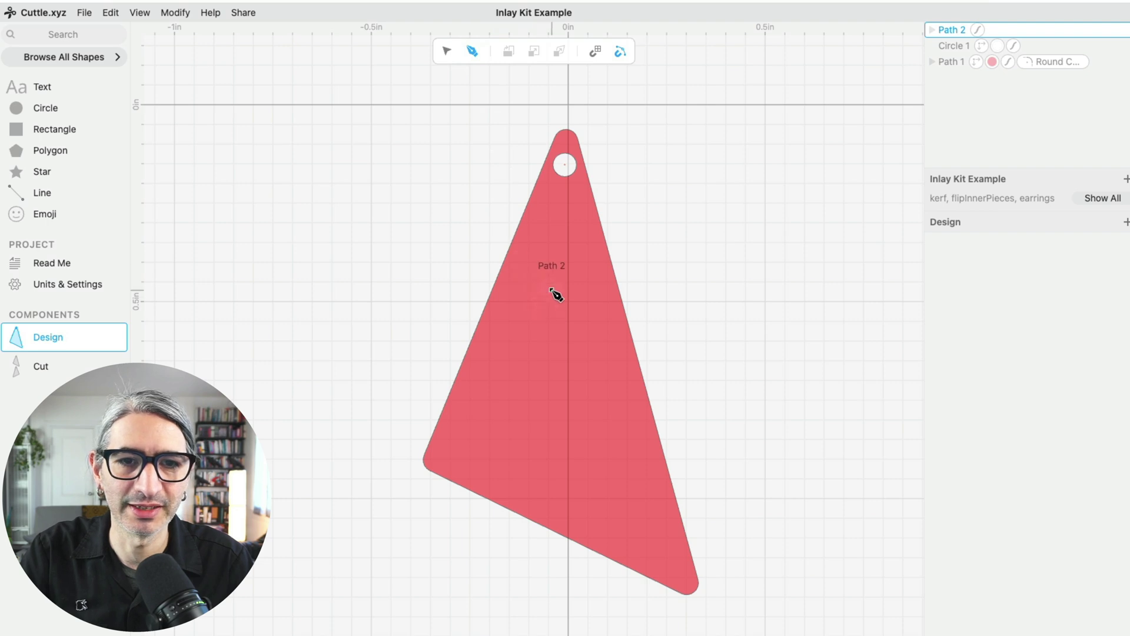
{"action": "left_click", "coordinate": [552, 284]}
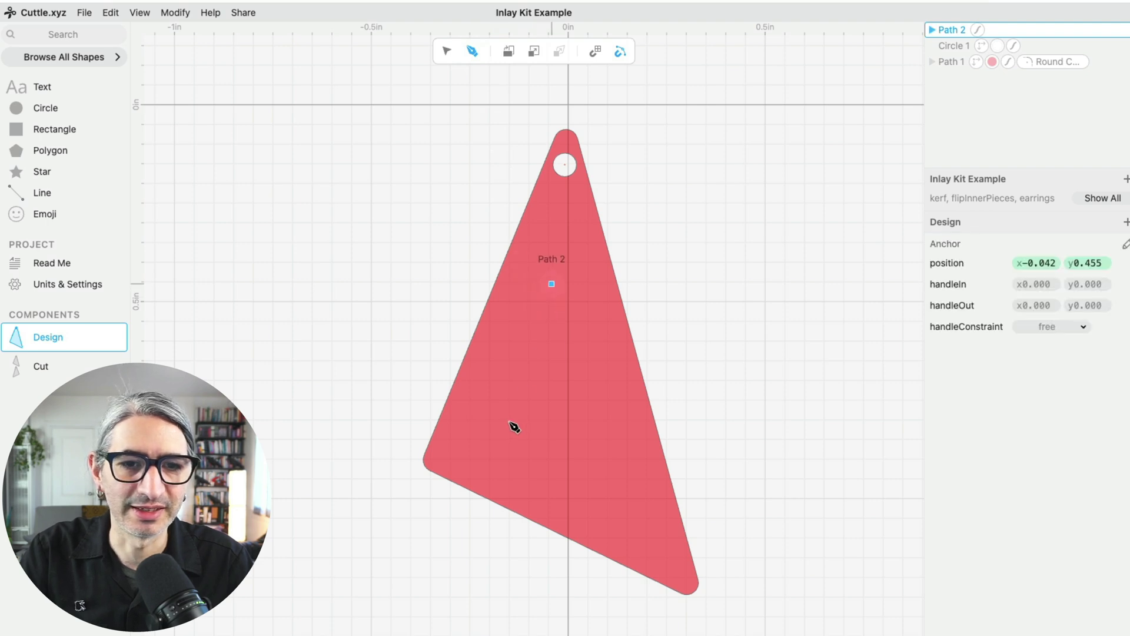
{"action": "left_click", "coordinate": [479, 441]}
{"action": "left_click", "coordinate": [640, 525]}
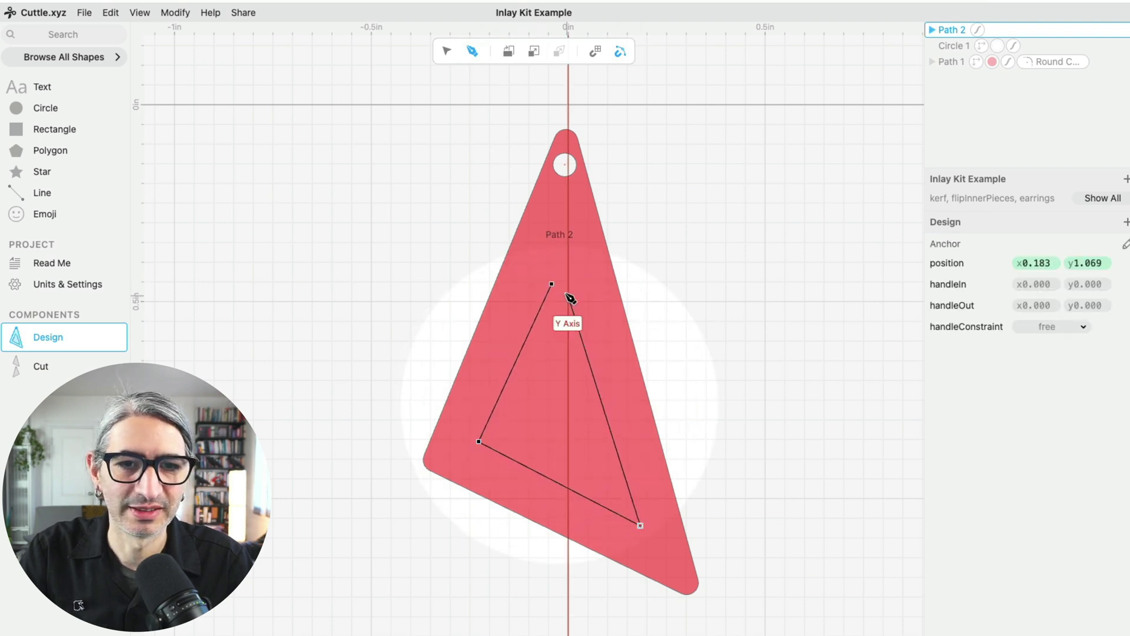
{"action": "left_click", "coordinate": [553, 284]}
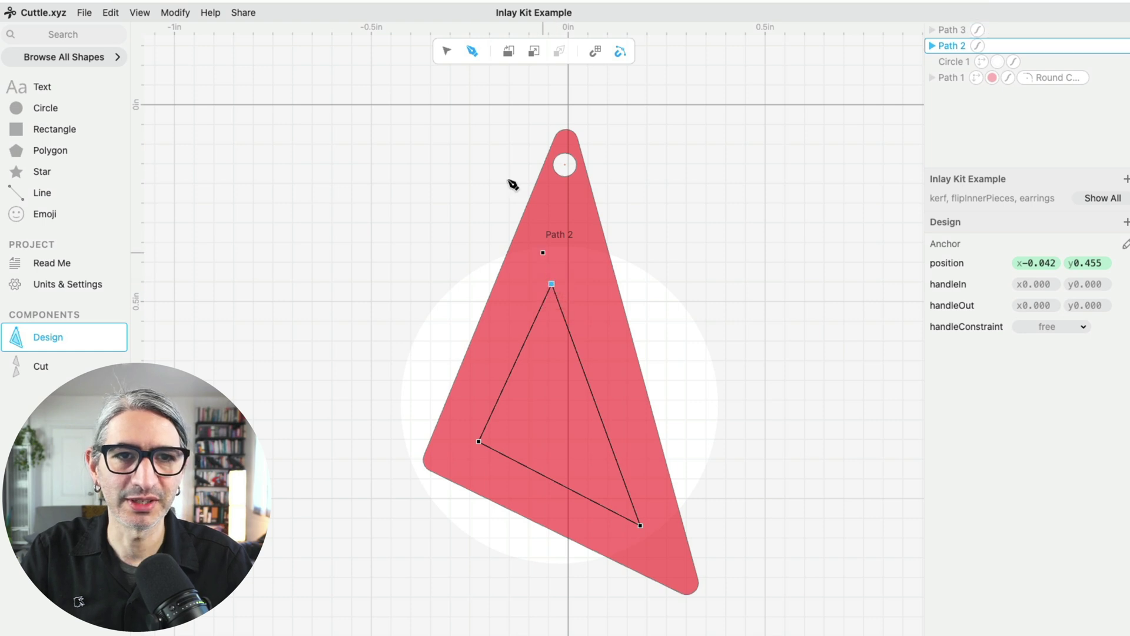
{"action": "left_click", "coordinate": [447, 53]}
{"action": "left_click", "coordinate": [681, 156]}
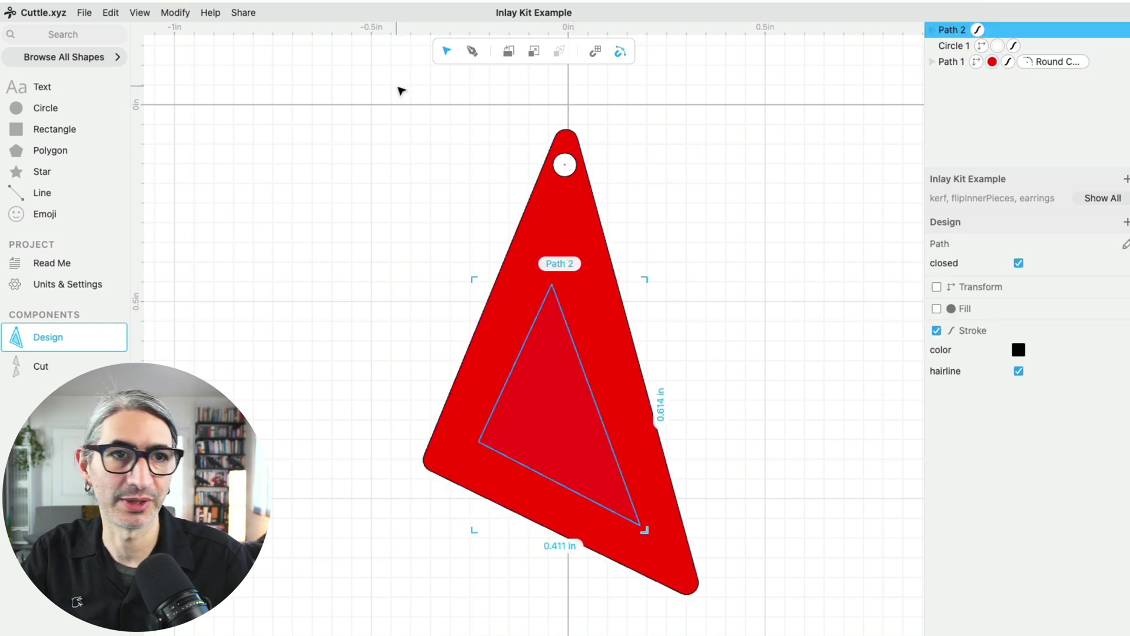
Step: Apply Round Corners to the inner triangle with a radius of 0.030
{"action": "left_click", "coordinate": [176, 12]}
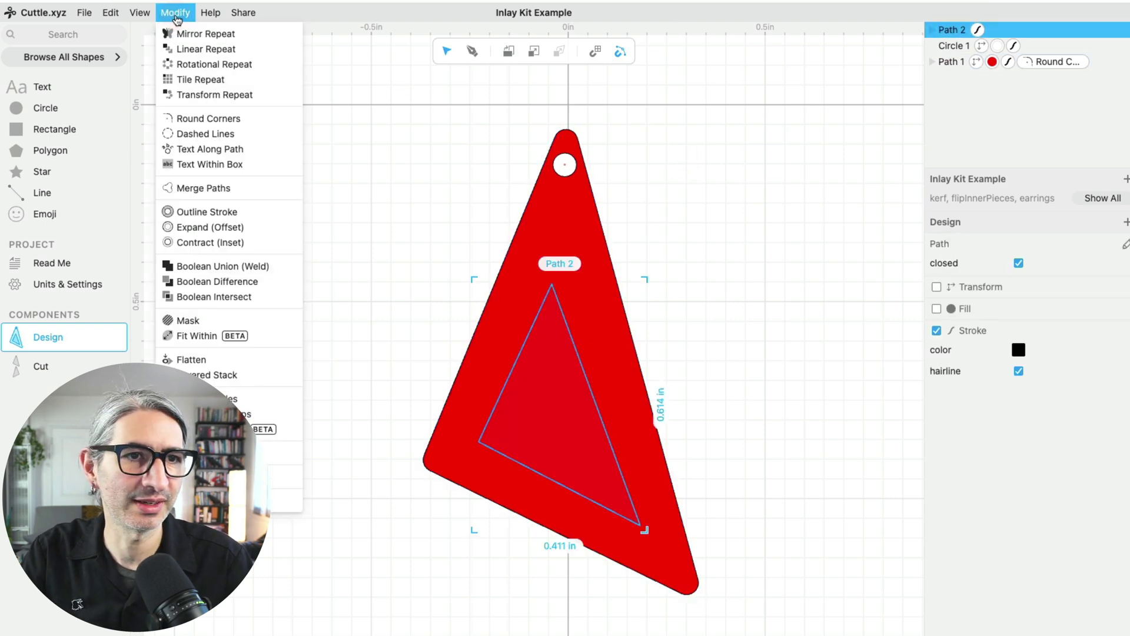
{"action": "left_click", "coordinate": [206, 121]}
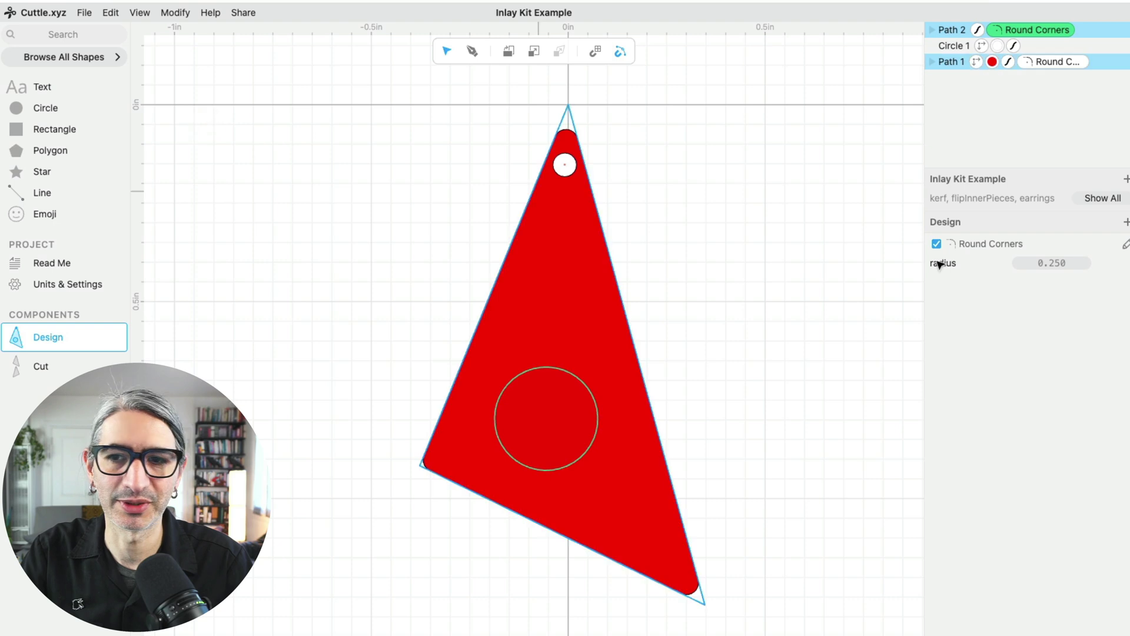
{"action": "left_click", "coordinate": [1047, 265]}
{"action": "left_click_drag", "start_coordinate": [1047, 265], "coordinate": [627, 285]}
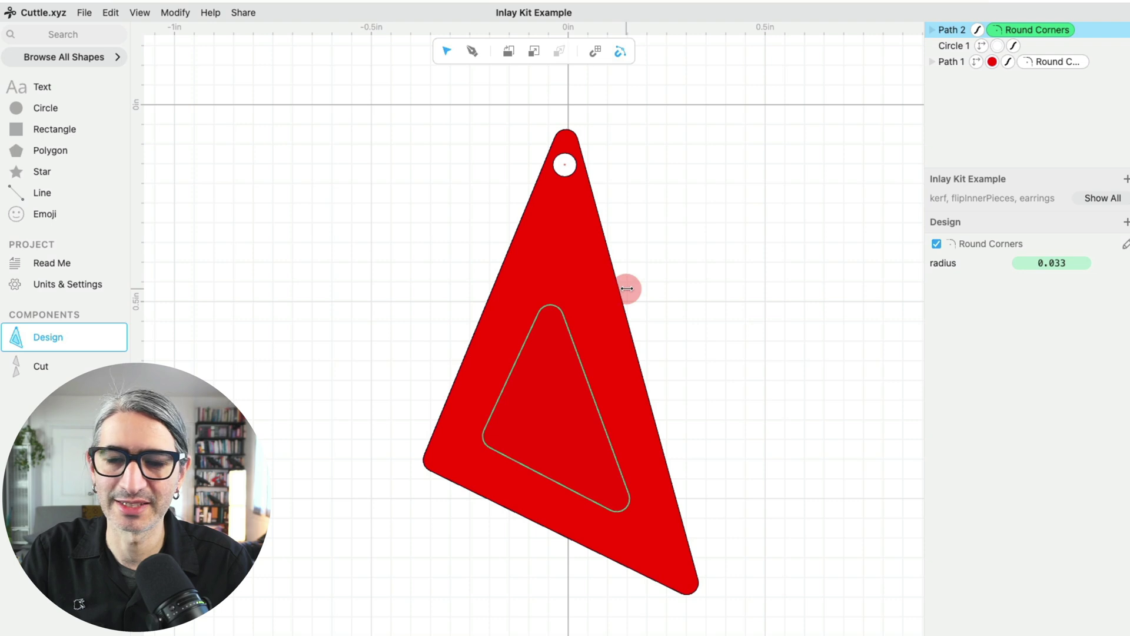
{"action": "left_click_drag", "start_coordinate": [1052, 263], "coordinate": [1006, 266]}
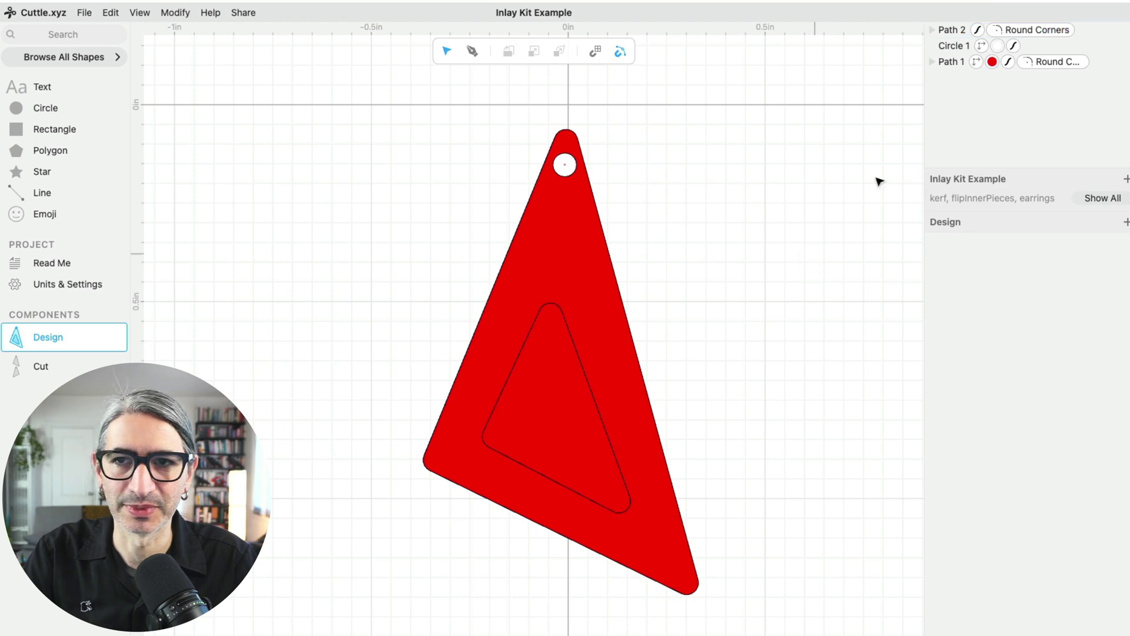
Step: Give the inner triangle a magenta fill so it becomes a separate inlay piece
{"action": "left_click", "coordinate": [951, 30]}
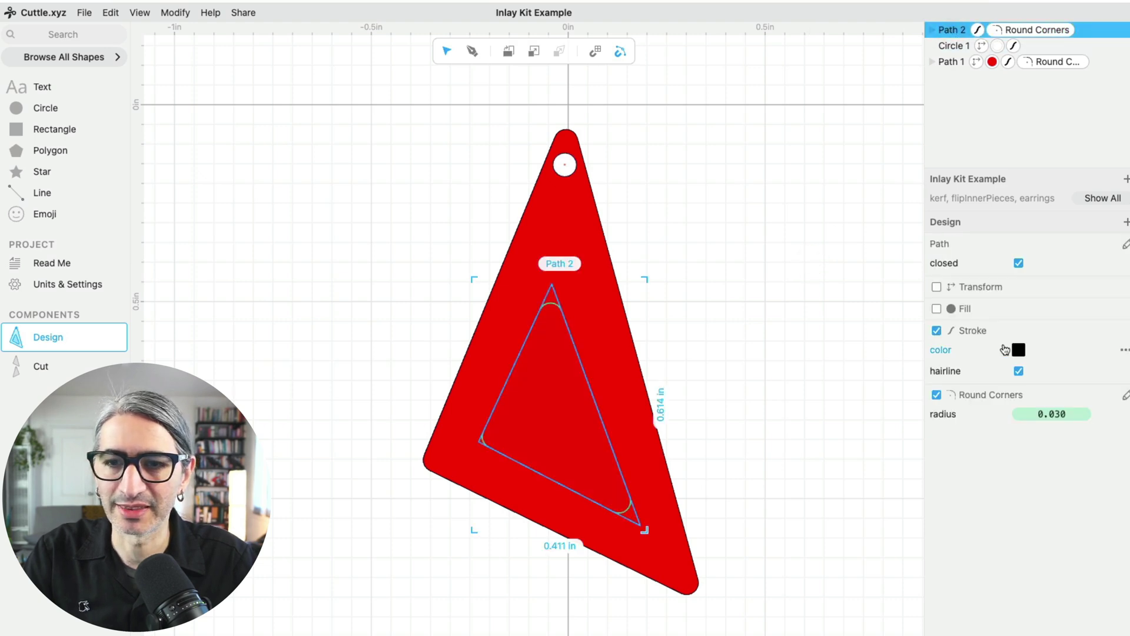
{"action": "left_click", "coordinate": [937, 309]}
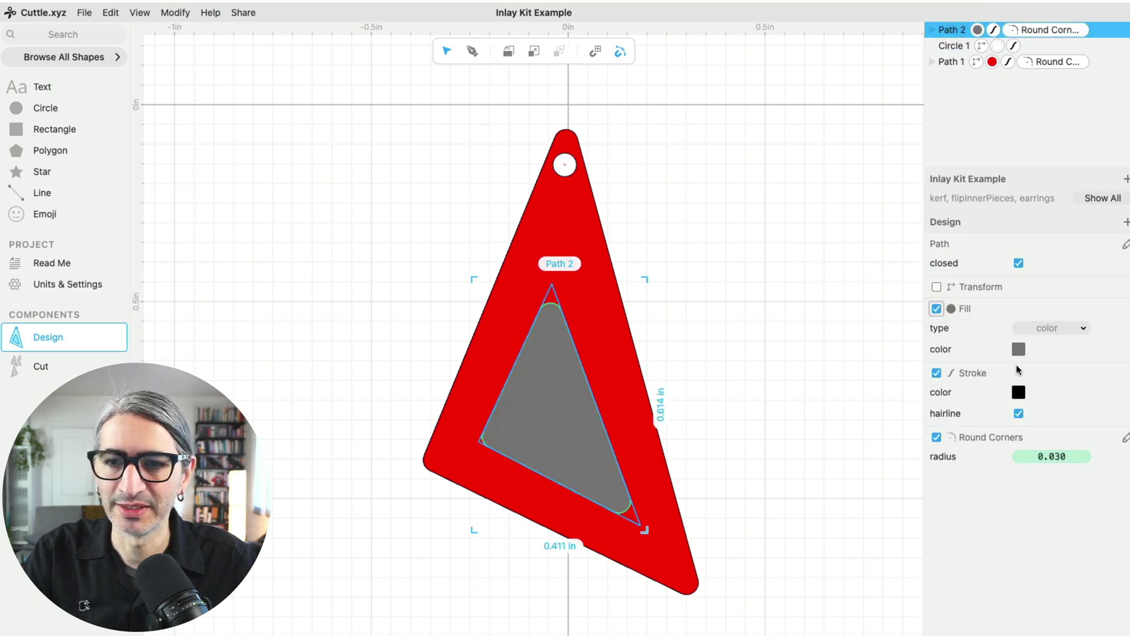
{"action": "left_click", "coordinate": [1019, 351]}
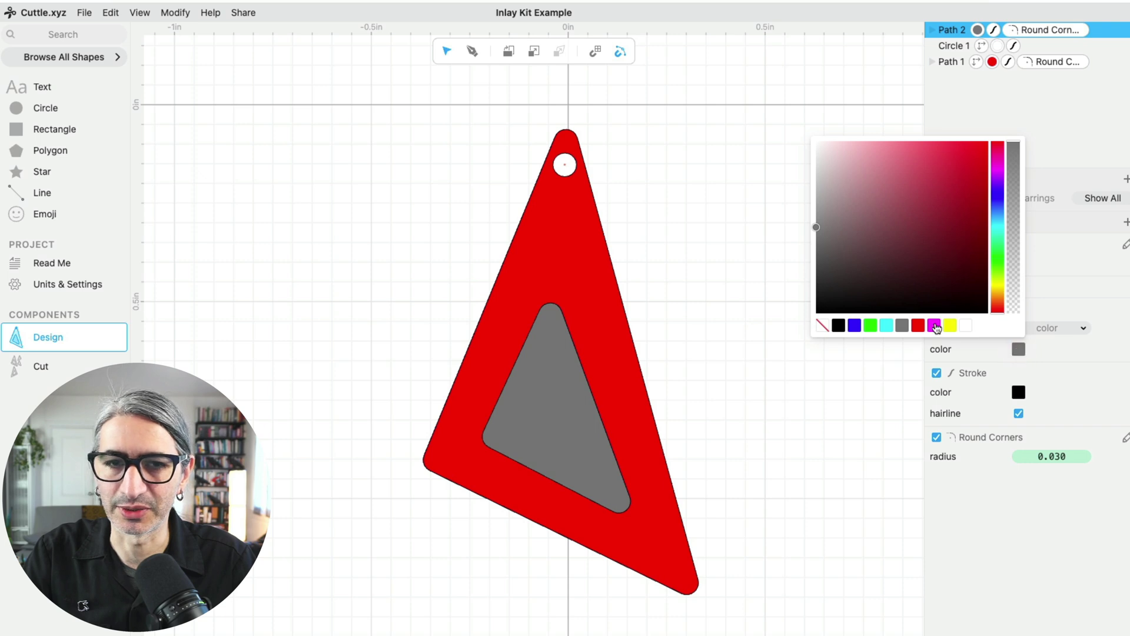
{"action": "left_click", "coordinate": [936, 326]}
{"action": "left_click", "coordinate": [826, 375]}
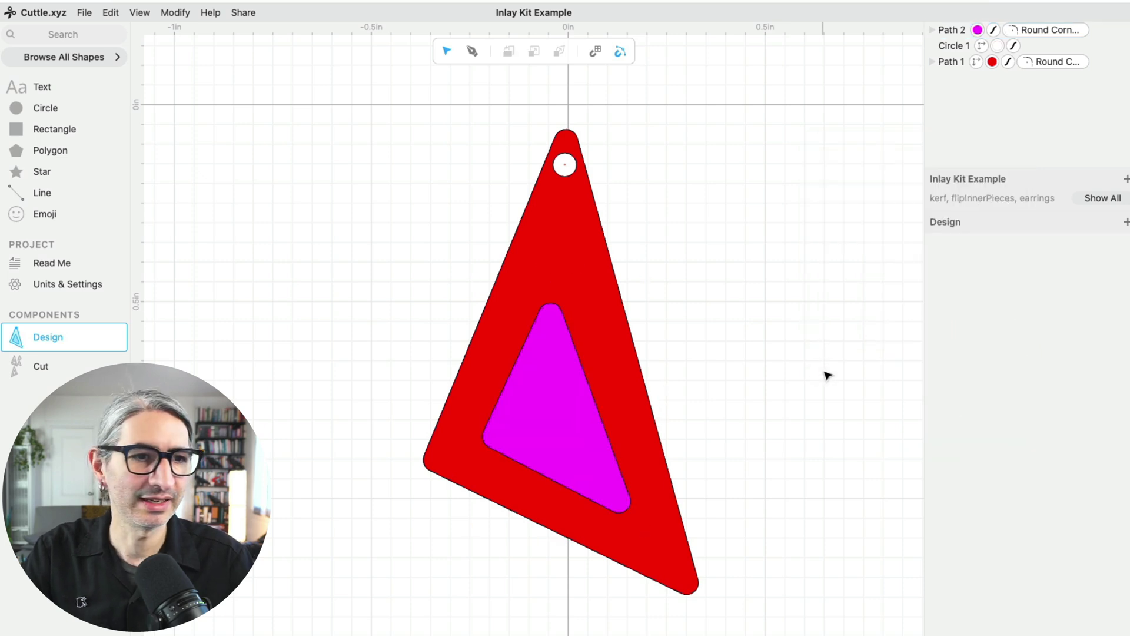
Step: Open the Cut component with the inlay pieces and show all of the project's parameters
{"action": "left_click", "coordinate": [44, 364]}
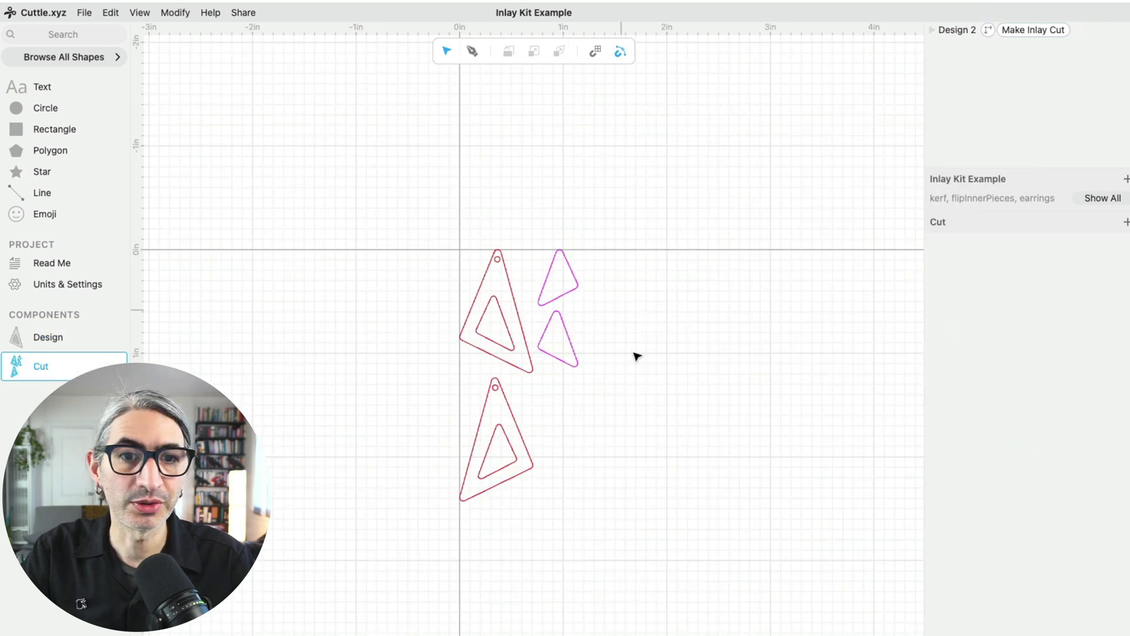
{"action": "scroll", "coordinate": [609, 376], "scroll_direction": "up", "scroll_amount": 5}
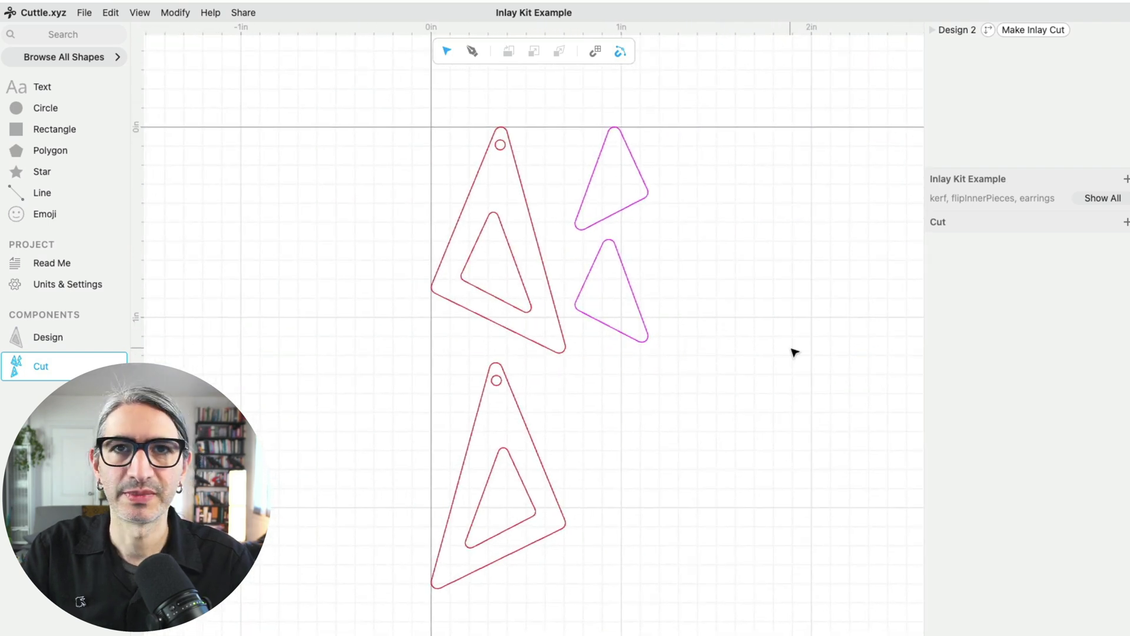
{"action": "left_click", "coordinate": [1102, 198]}
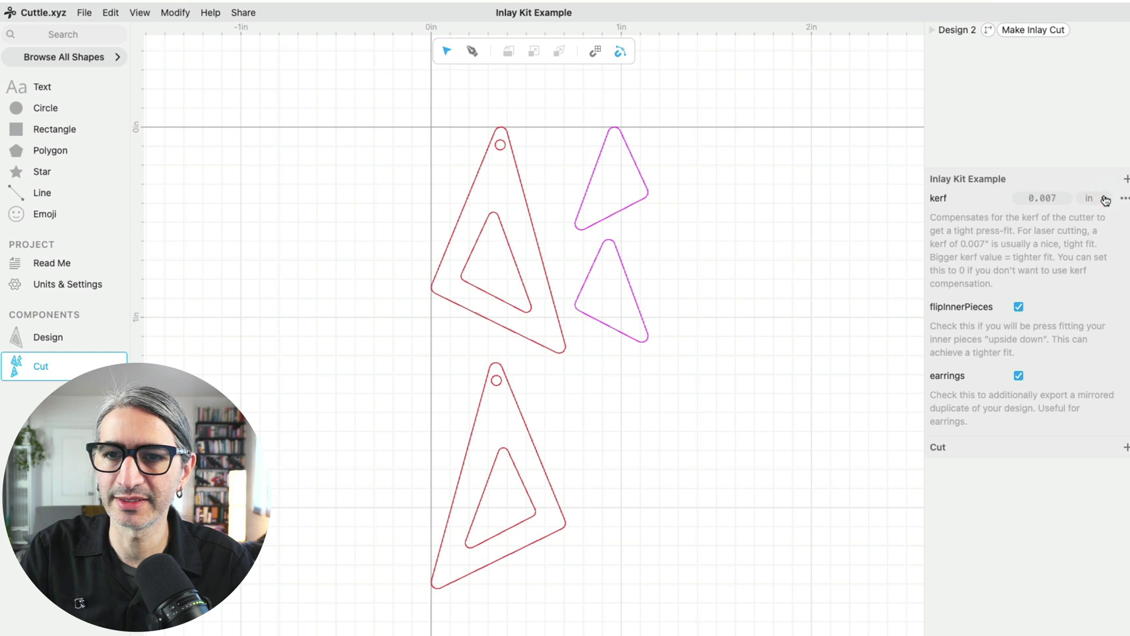
Step: Toggle the flipInnerPieces and earrings options off and back on to compare their effect on the cut layout
{"action": "left_click", "coordinate": [1019, 307]}
{"action": "left_click", "coordinate": [1019, 307]}
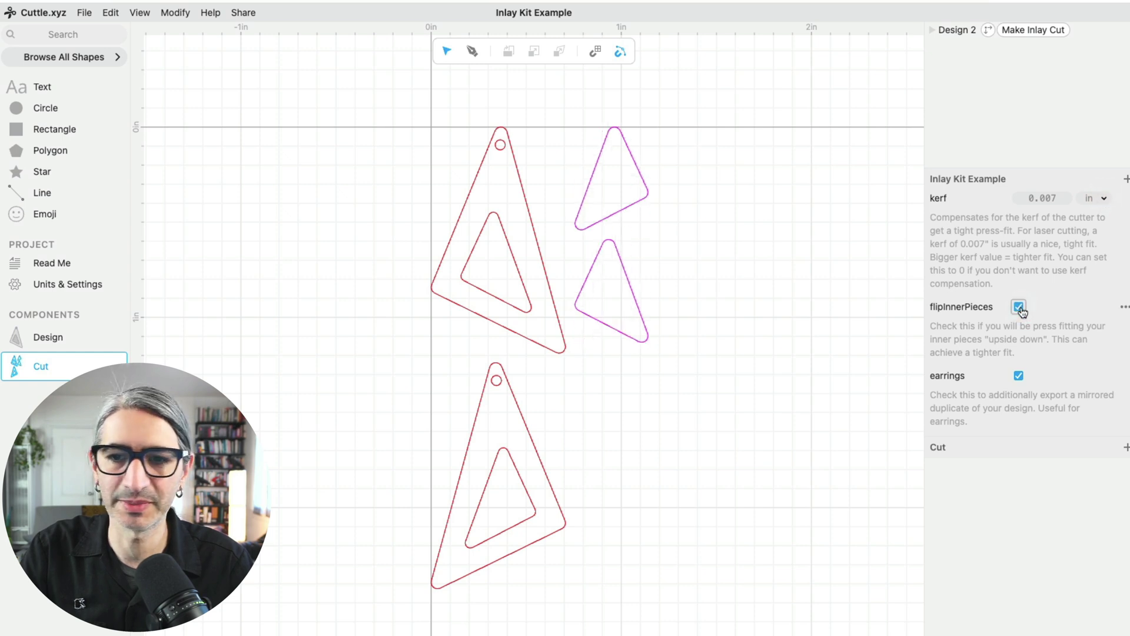
{"action": "left_click", "coordinate": [1019, 377]}
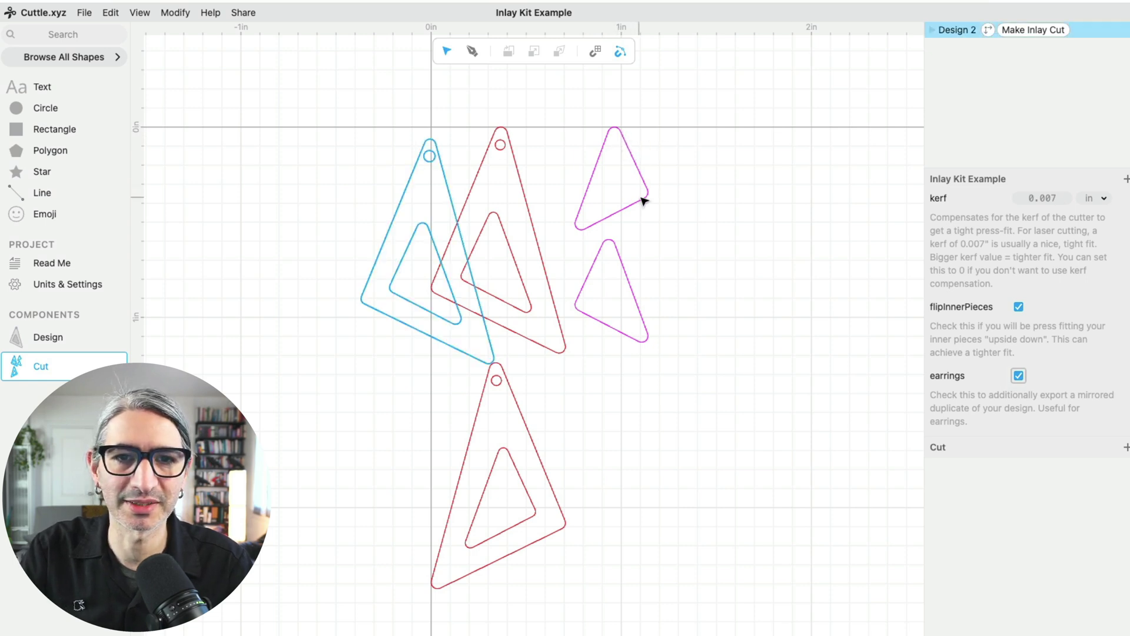
Step: Try a kerf of 0.035 in to see its effect on the cut pieces, and set it back to 0.007 in
{"action": "left_click_drag", "start_coordinate": [1045, 199], "coordinate": [1100, 199]}
{"action": "left_click", "coordinate": [1049, 199]}
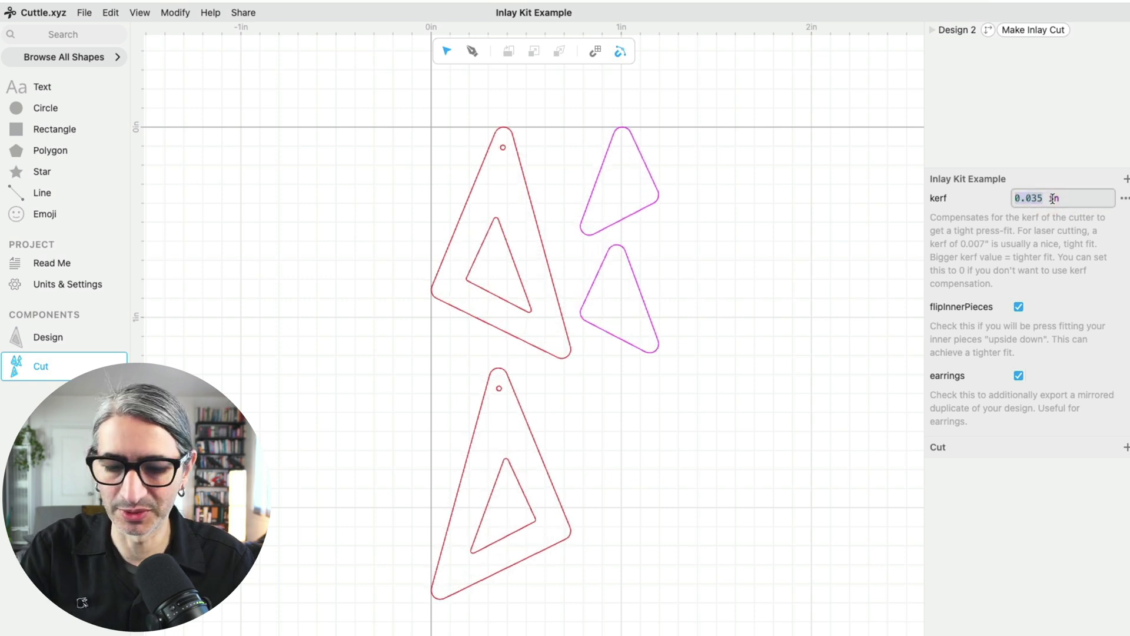
{"action": "type", "text": "0.007"}
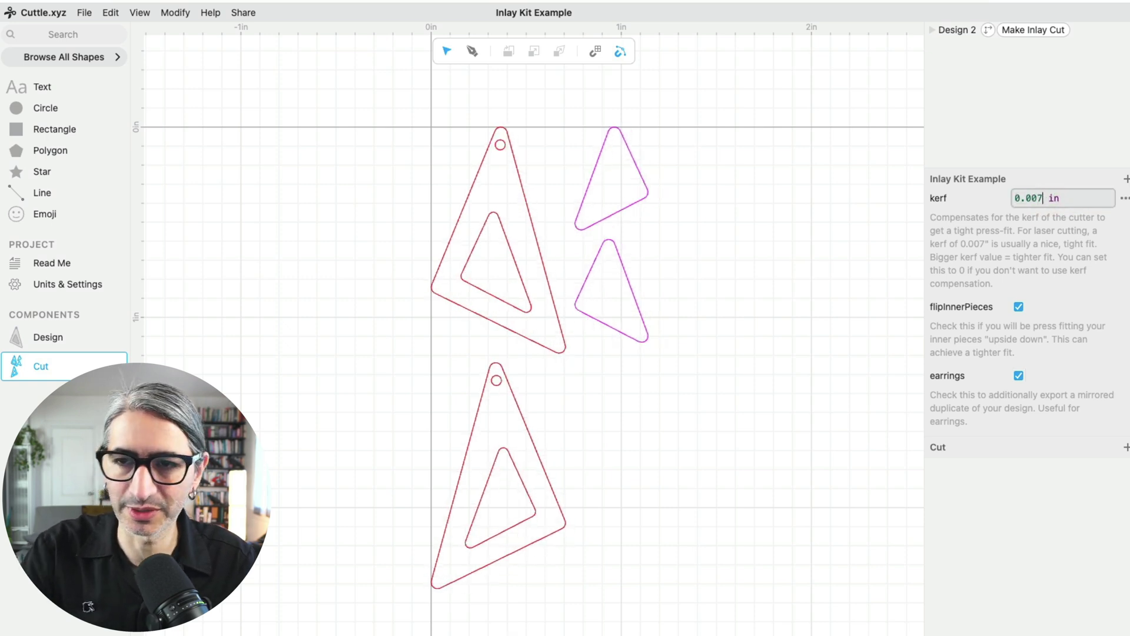
{"action": "left_click", "coordinate": [760, 270]}
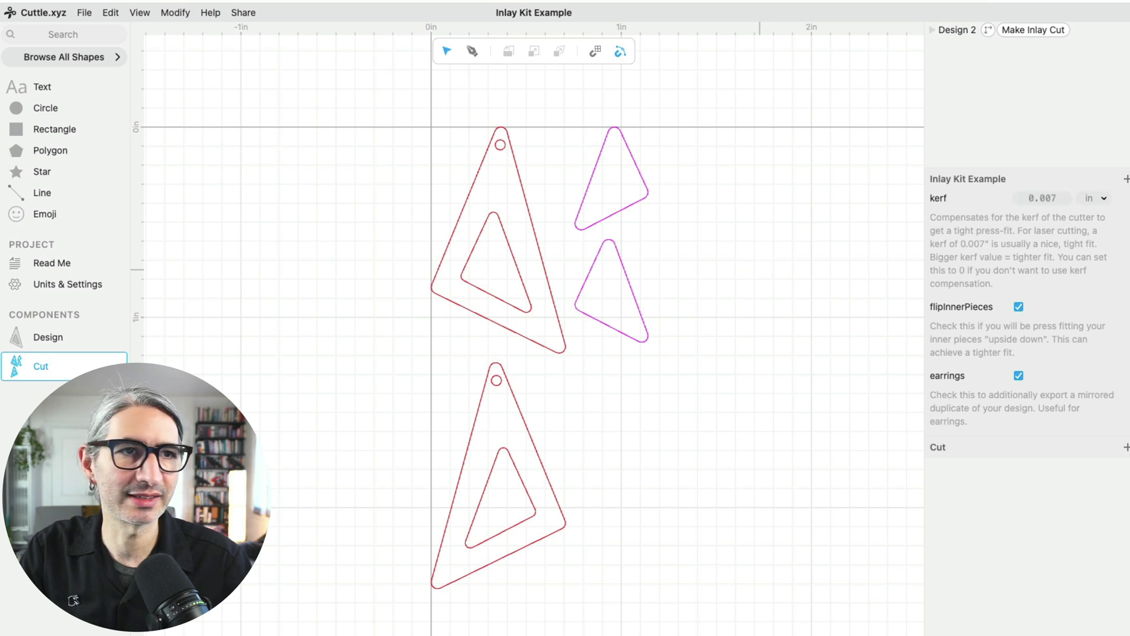
Step: Export the cut layout as "Inlay Kit Example - Cut.svg" with the Standard SVG (default) device setting and download it
{"action": "left_click", "coordinate": [86, 13]}
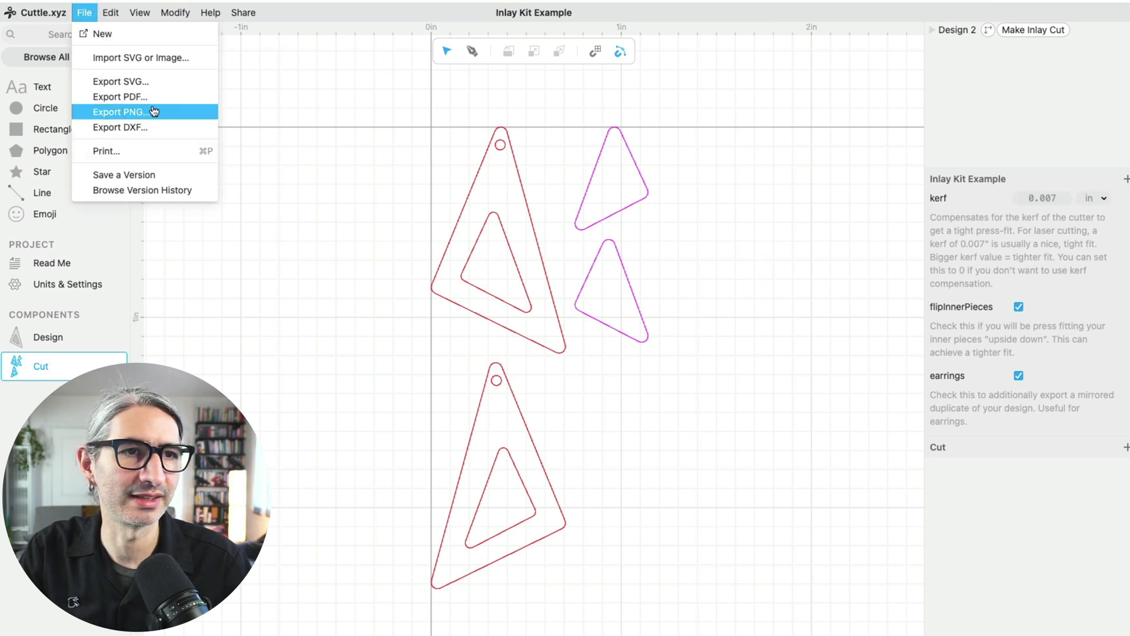
{"action": "left_click", "coordinate": [147, 81]}
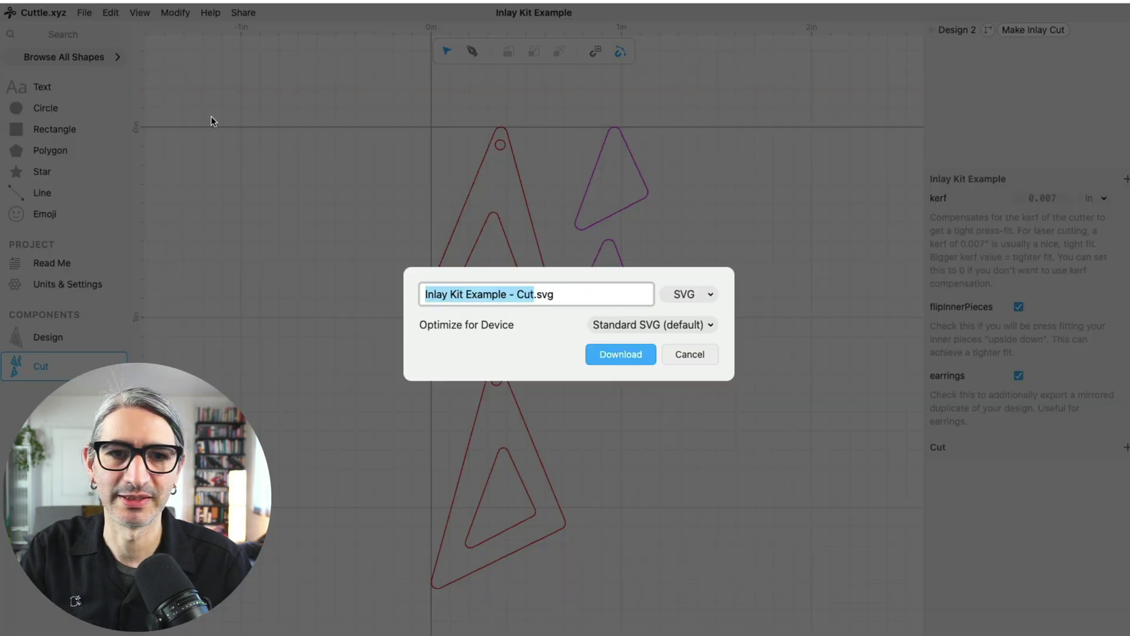
{"action": "left_click", "coordinate": [637, 360]}
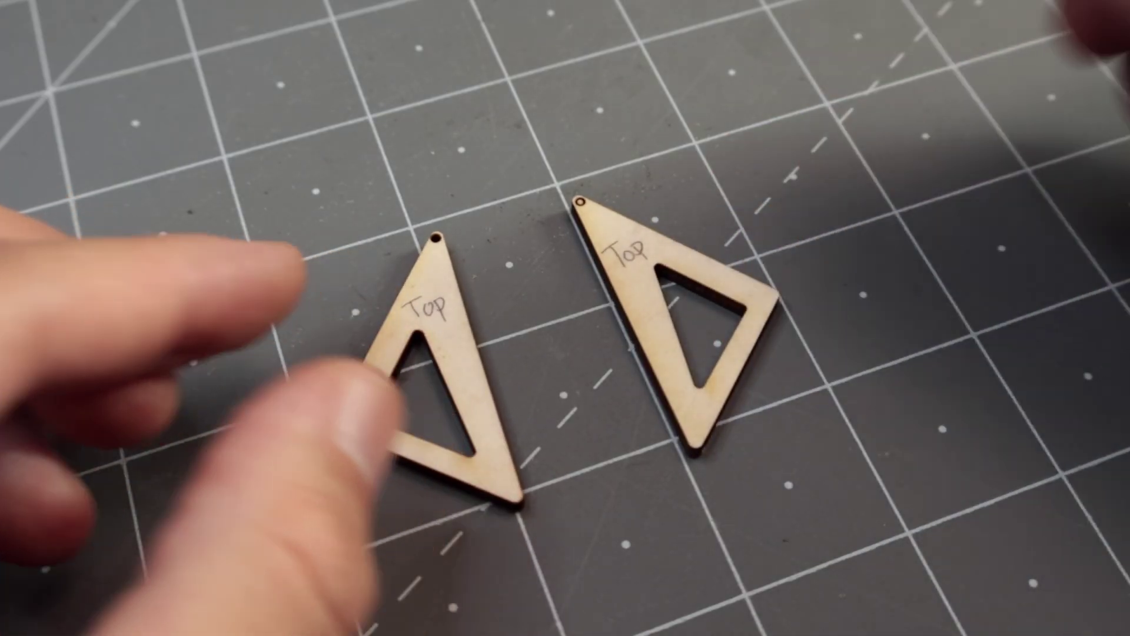